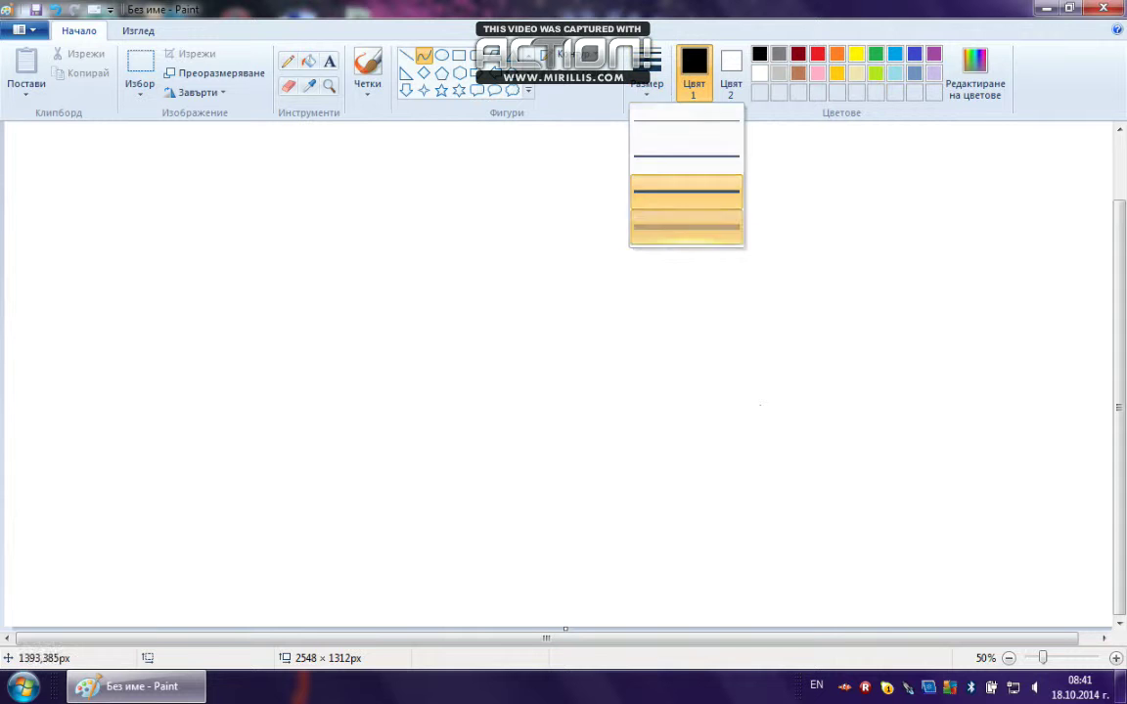
pyautogui.moveTo(496, 236); pyautogui.dragTo(388, 447)
pyautogui.moveTo(421, 391); pyautogui.dragTo(389, 348)
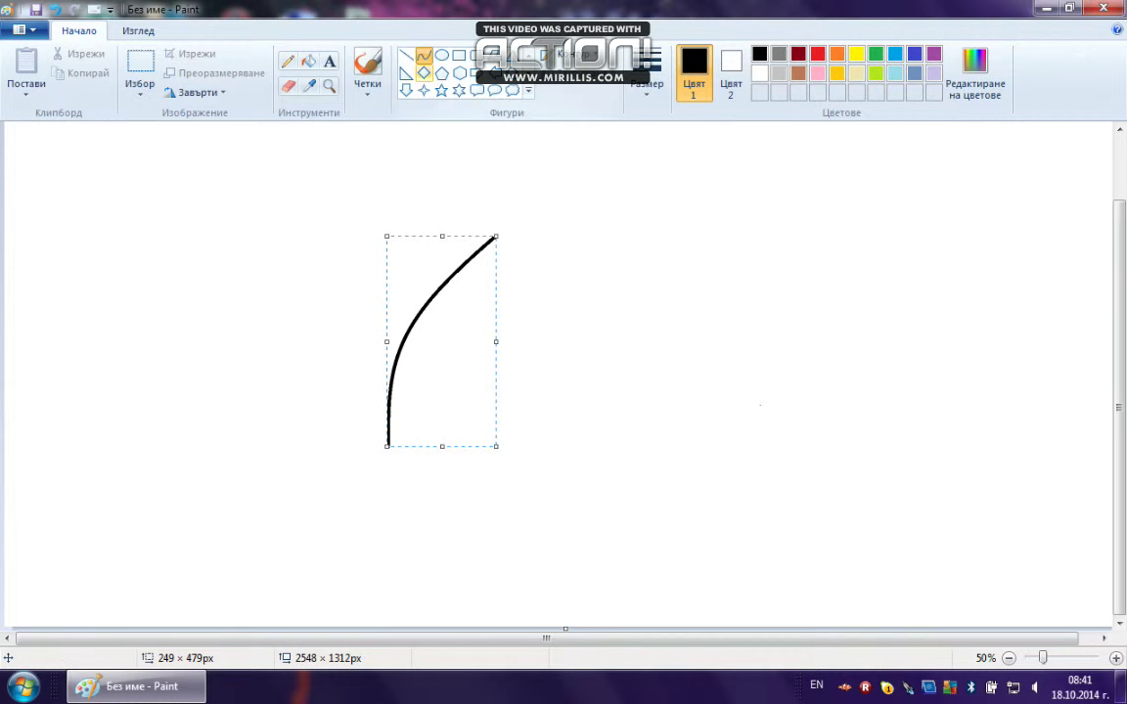
pyautogui.click(406, 55)
pyautogui.click(423, 55)
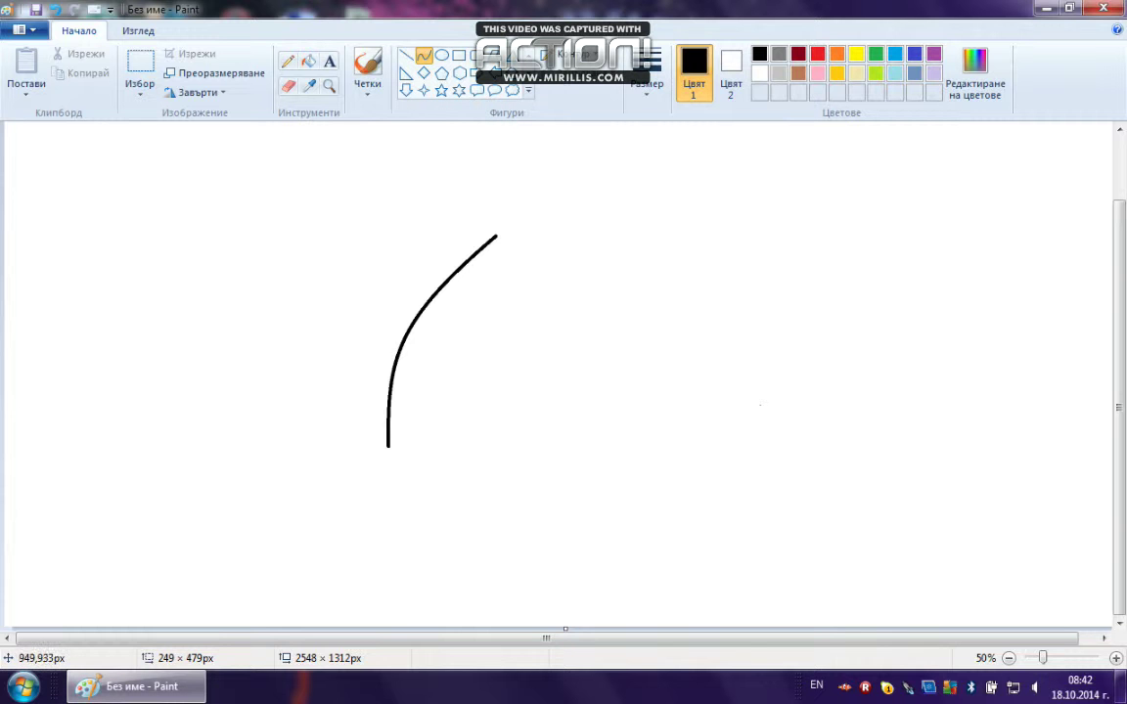
pyautogui.moveTo(388, 422); pyautogui.dragTo(554, 568)
pyautogui.moveTo(423, 474); pyautogui.dragTo(419, 487)
pyautogui.click(55, 10)
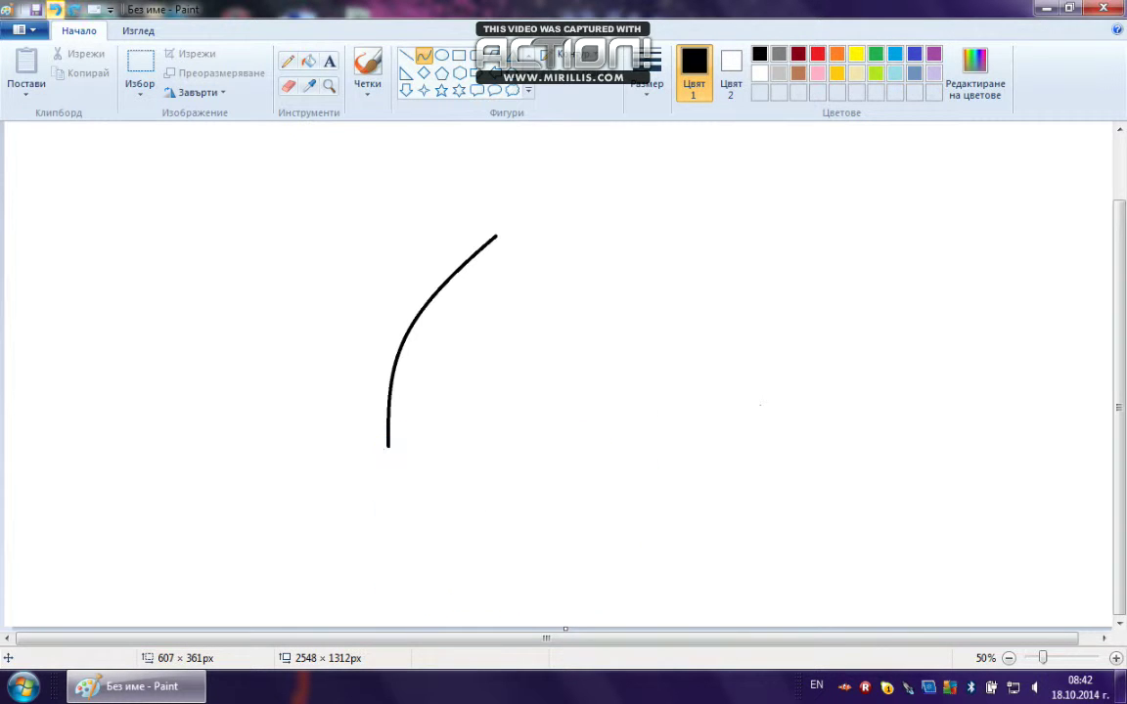
pyautogui.click(55, 9)
# Outline a bird in black with the Pencil at the thickest line: a round body, two head feathers and a three-feather tail on the left
pyautogui.click(287, 62)
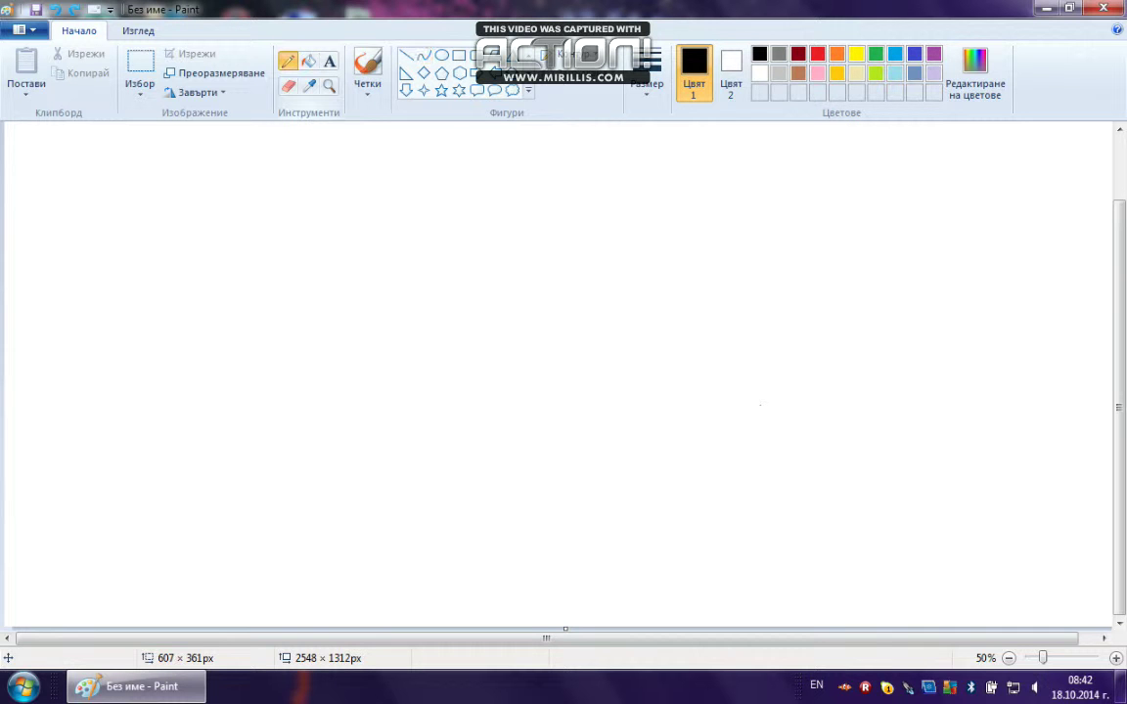
pyautogui.click(648, 83)
pyautogui.click(687, 227)
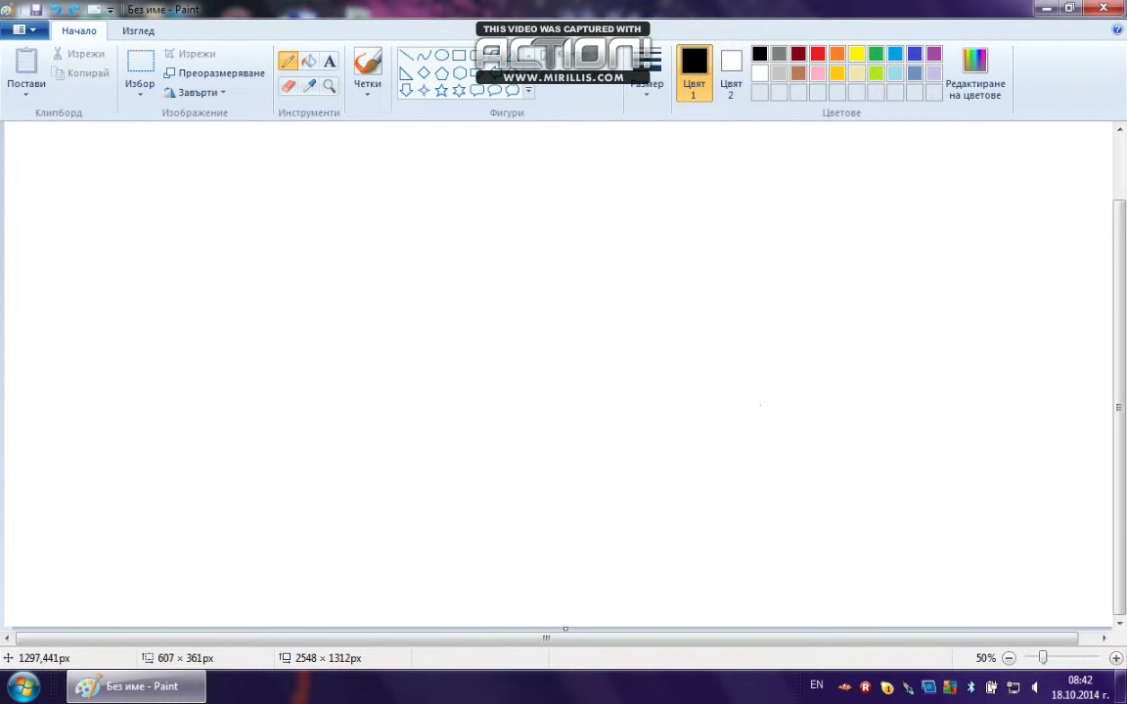
pyautogui.moveTo(672, 289); pyautogui.dragTo(649, 239)
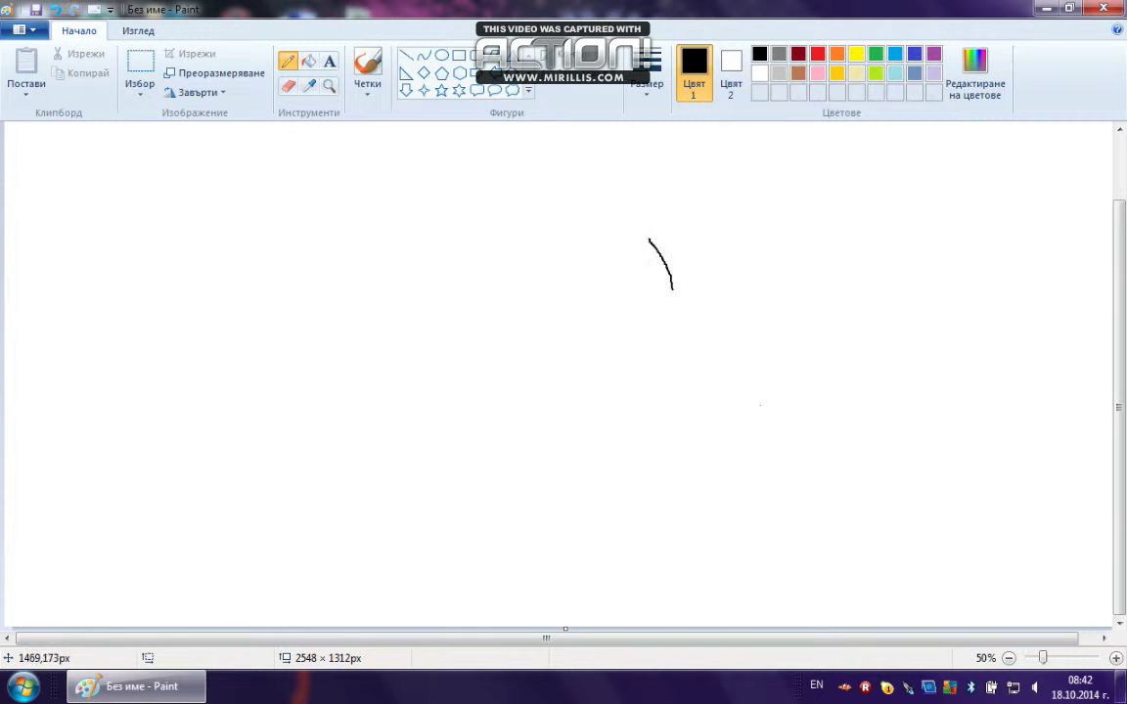
pyautogui.click(646, 84)
pyautogui.click(686, 227)
pyautogui.moveTo(606, 217)
pyautogui.mouseDown()
pyautogui.moveTo(639, 284)
pyautogui.moveTo(611, 238)
pyautogui.moveTo(581, 233)
pyautogui.moveTo(600, 264)
pyautogui.moveTo(535, 268)
pyautogui.moveTo(478, 334)
pyautogui.moveTo(468, 388)
pyautogui.moveTo(481, 445)
pyautogui.moveTo(504, 483)
pyautogui.moveTo(543, 511)
pyautogui.moveTo(593, 529)
pyautogui.moveTo(641, 526)
pyautogui.moveTo(681, 508)
pyautogui.moveTo(726, 460)
pyautogui.moveTo(740, 349)
pyautogui.moveTo(710, 294)
pyautogui.moveTo(675, 282)
pyautogui.mouseUp()
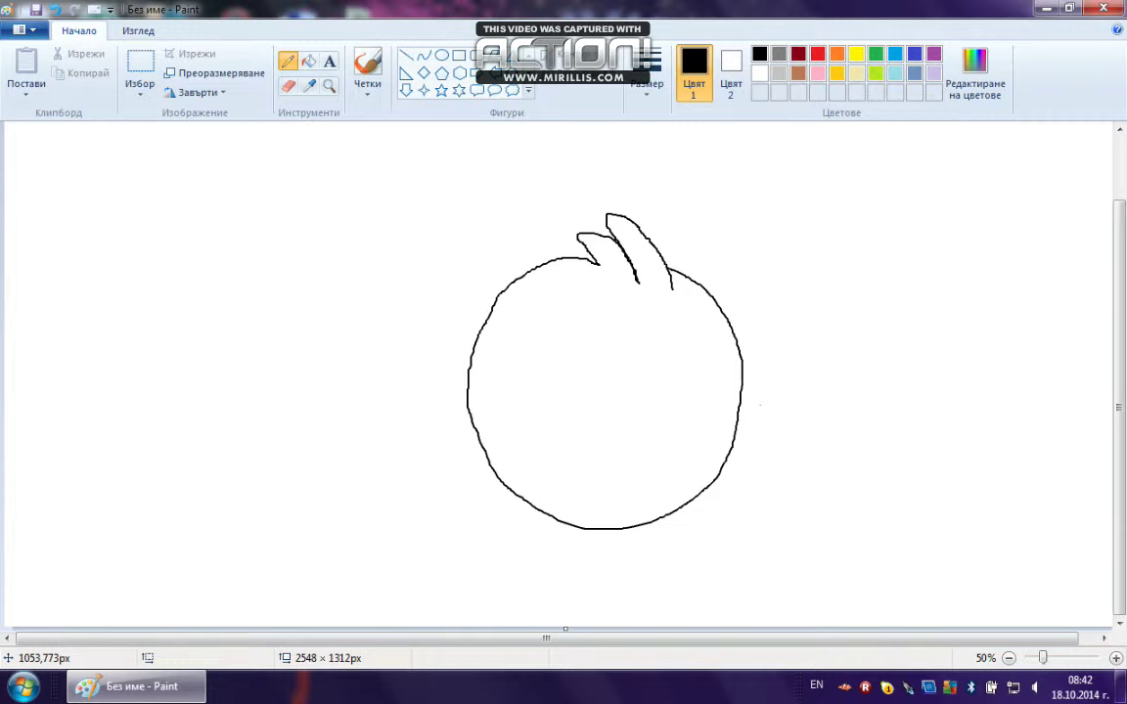
pyautogui.moveTo(463, 385)
pyautogui.mouseDown()
pyautogui.moveTo(429, 368)
pyautogui.moveTo(421, 379)
pyautogui.moveTo(436, 396)
pyautogui.moveTo(399, 399)
pyautogui.moveTo(392, 418)
pyautogui.moveTo(439, 420)
pyautogui.moveTo(418, 433)
pyautogui.moveTo(426, 440)
pyautogui.moveTo(469, 424)
pyautogui.mouseUp()
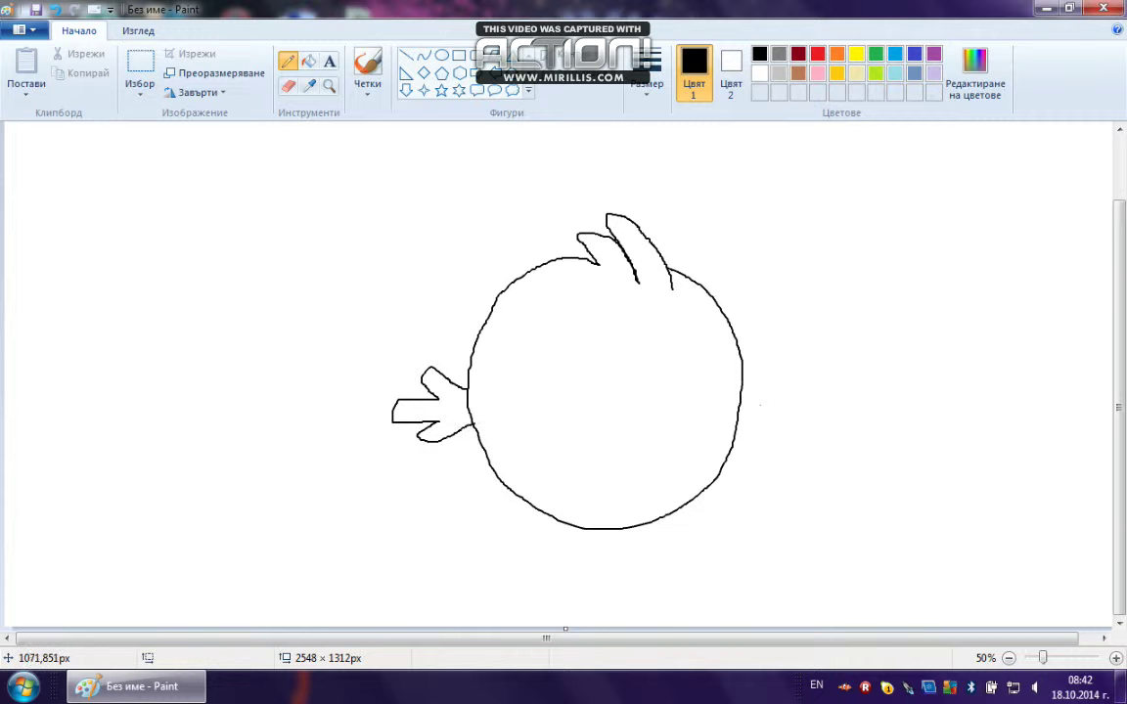
# Thicken the outline where the left head feather meets the body, using a thin brush, and clean up its tip with the Eraser
pyautogui.click(599, 370)
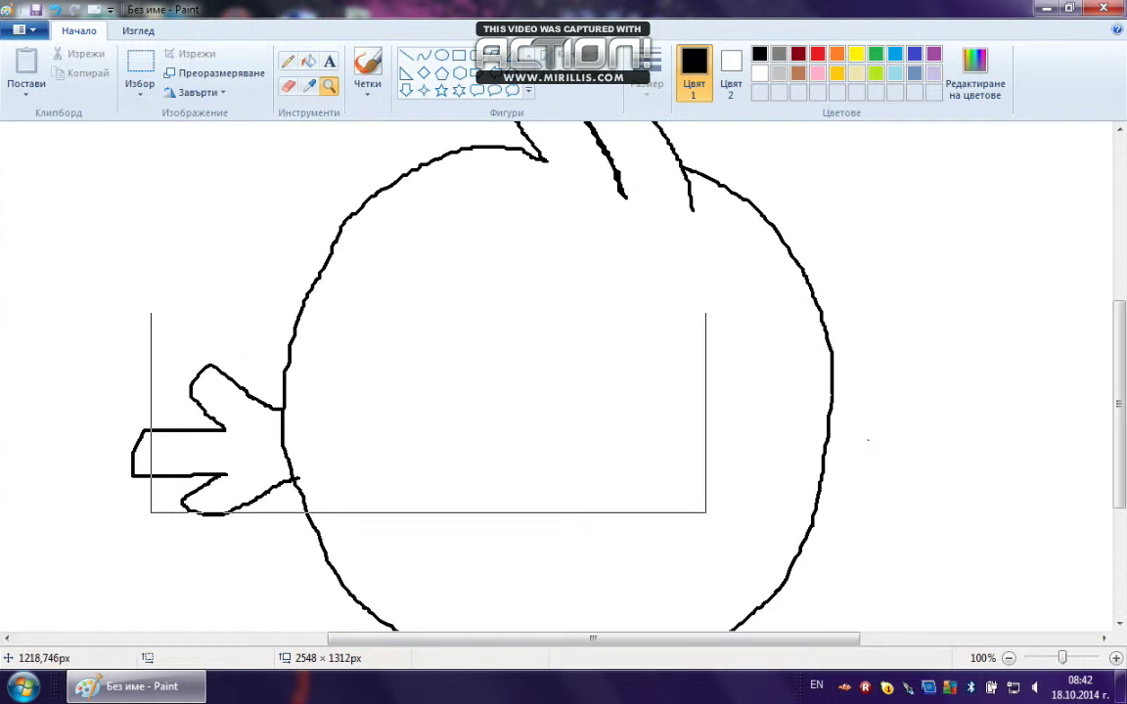
pyautogui.click(646, 73)
pyautogui.click(619, 206)
pyautogui.click(368, 68)
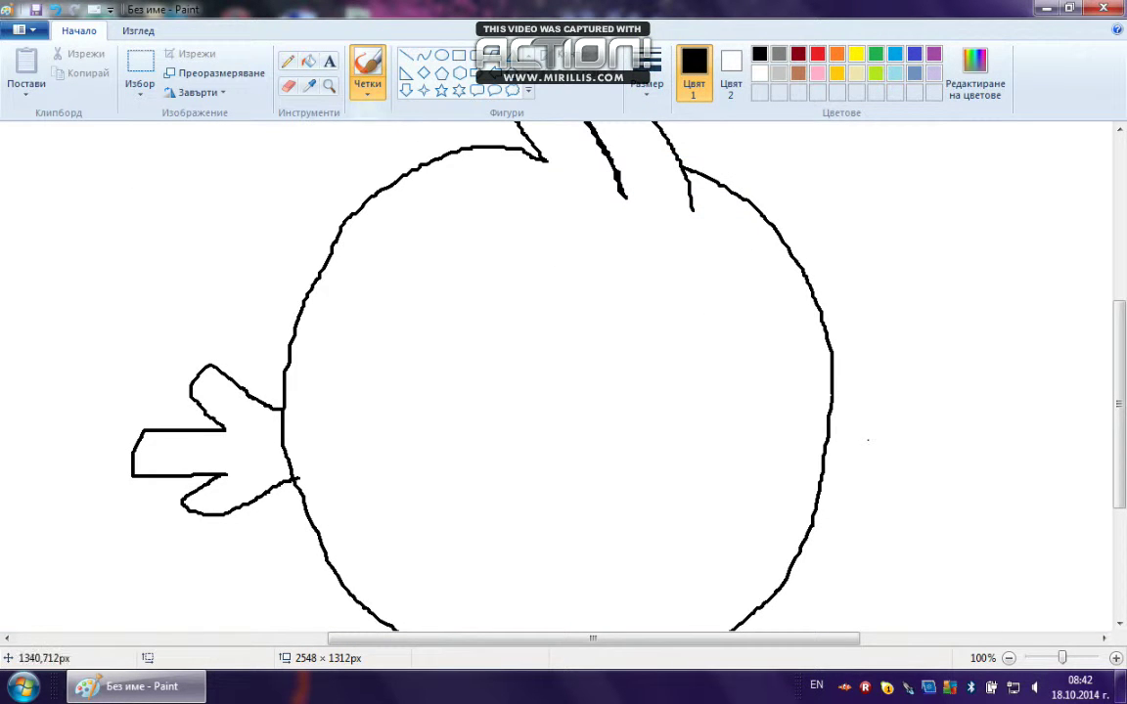
pyautogui.click(287, 61)
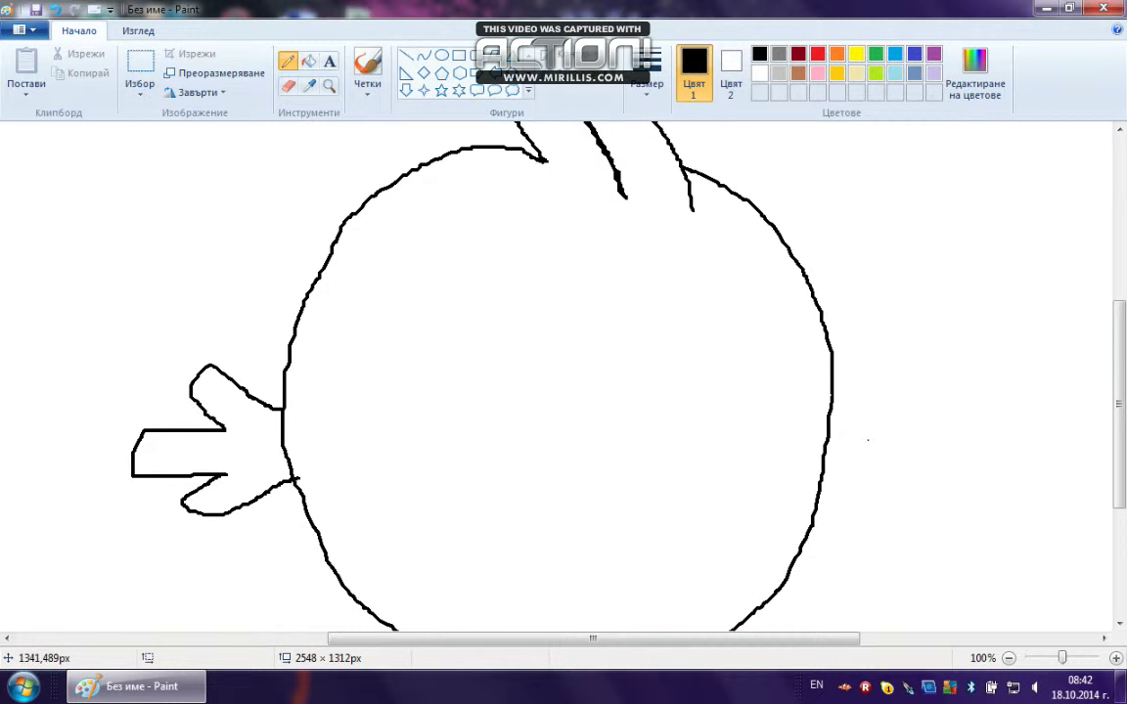
pyautogui.click(367, 86)
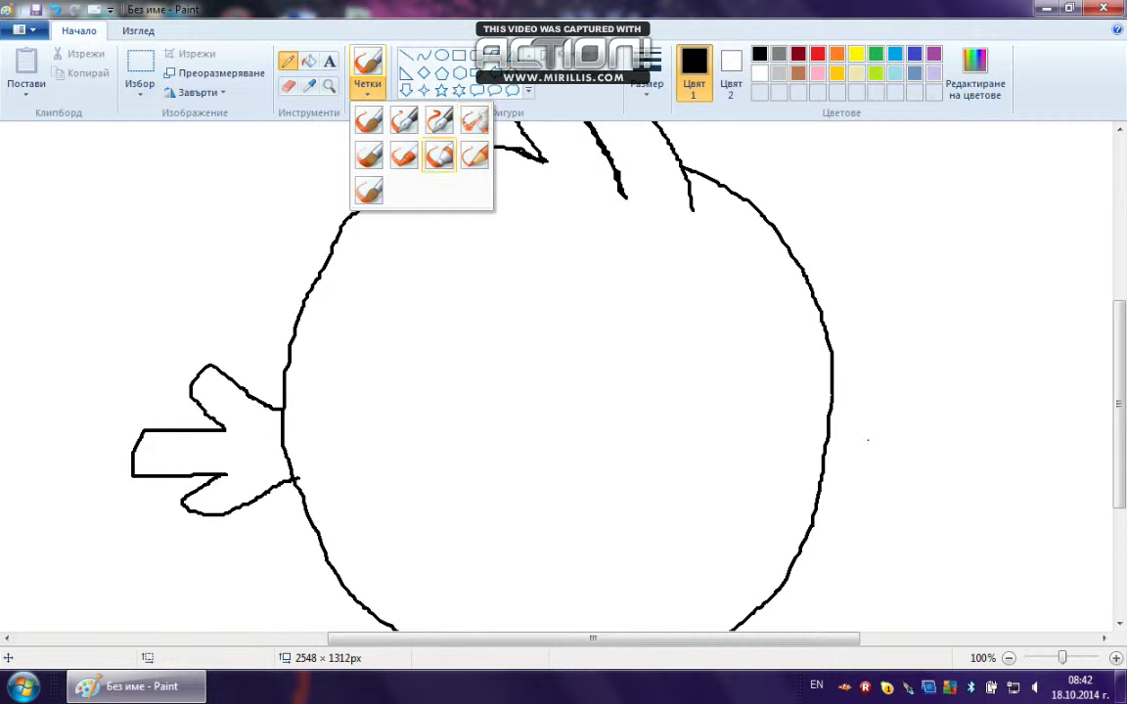
pyautogui.click(369, 155)
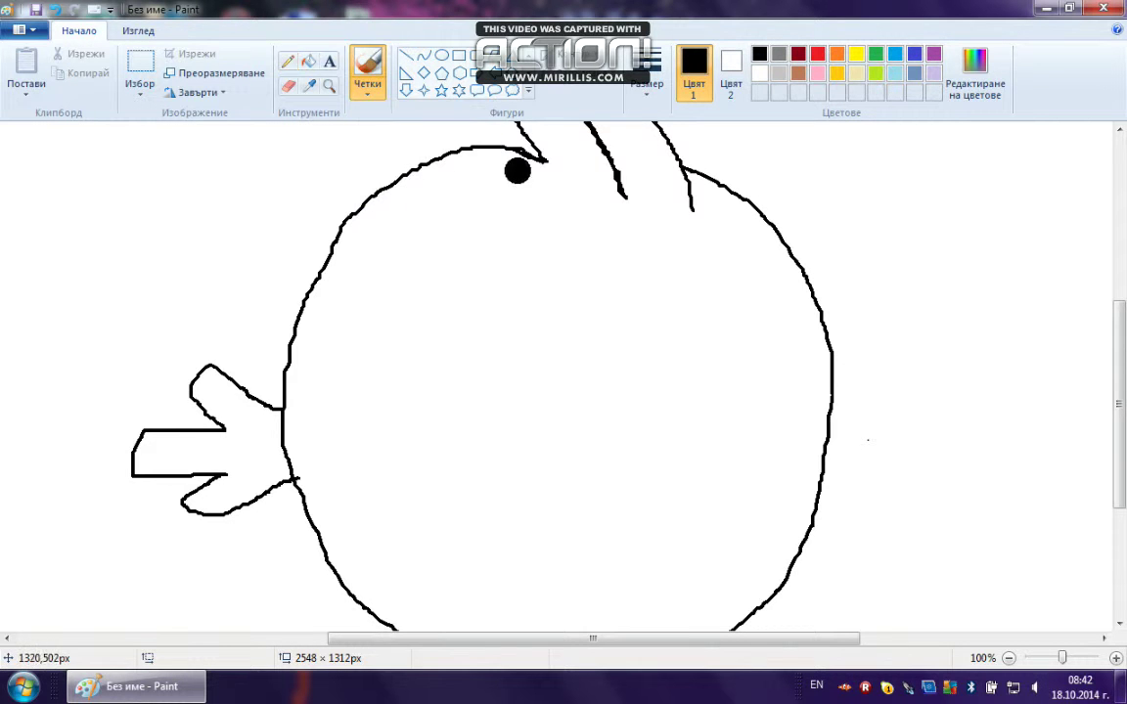
pyautogui.click(647, 84)
pyautogui.click(675, 123)
pyautogui.moveTo(536, 153)
pyautogui.mouseDown()
pyautogui.moveTo(507, 148)
pyautogui.moveTo(545, 157)
pyautogui.mouseUp()
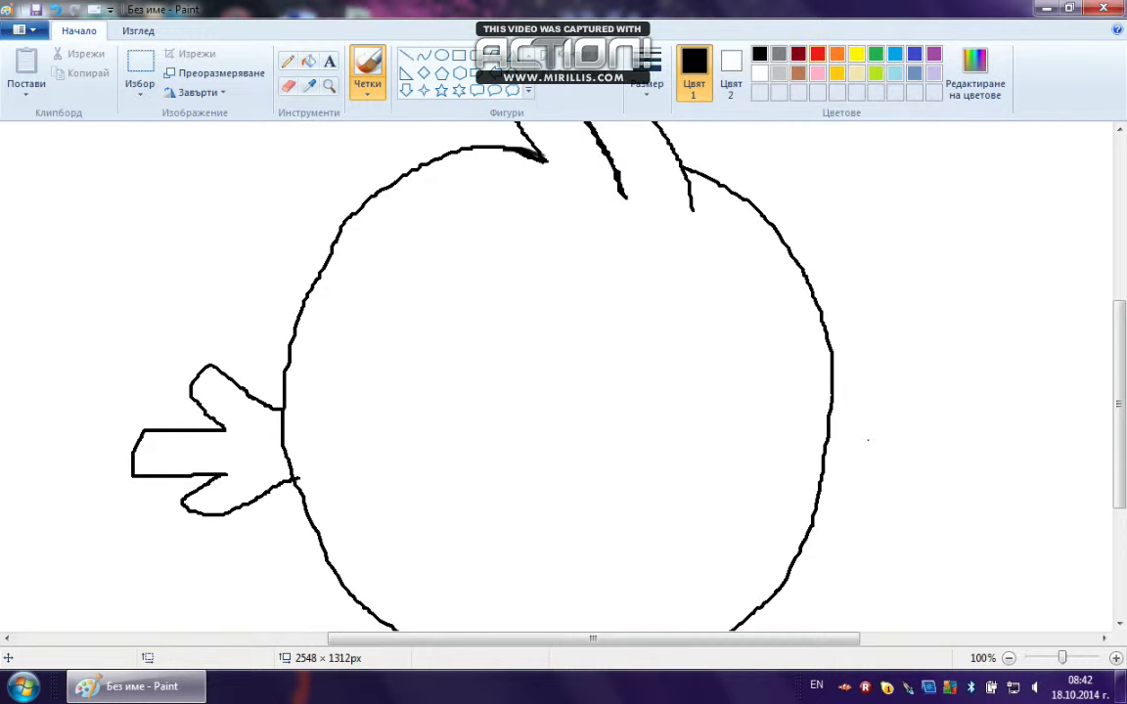
pyautogui.click(287, 85)
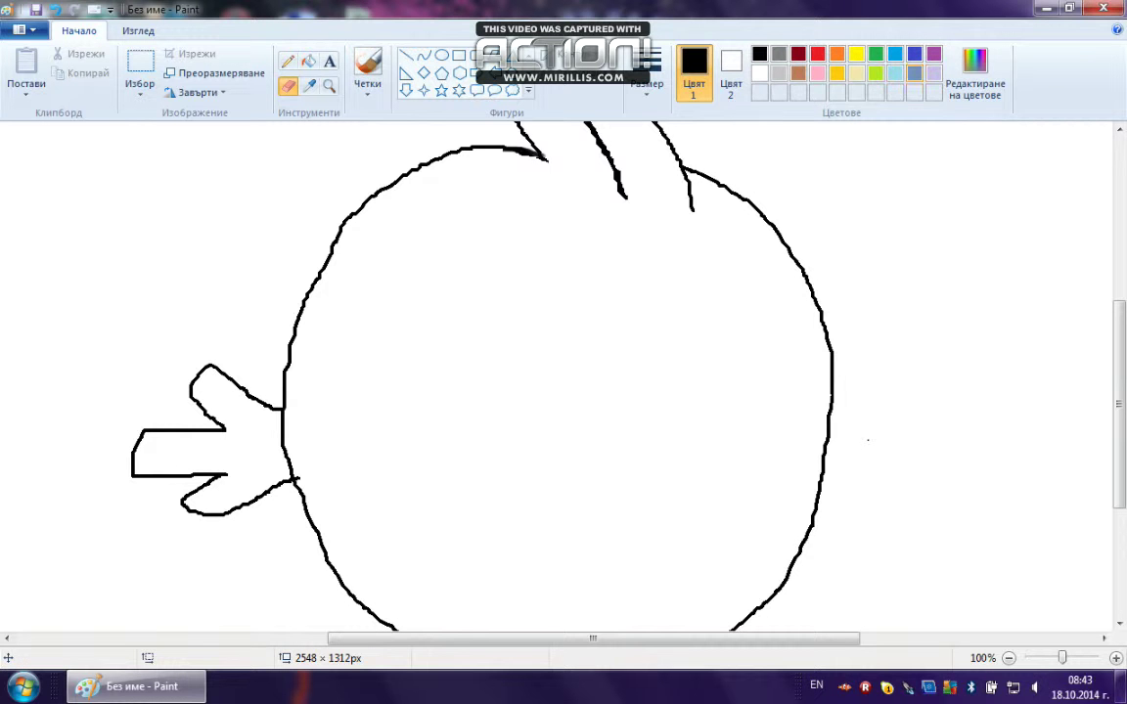
# Mix a darker shade of the standard red and add it as a custom colour
pyautogui.click(818, 54)
pyautogui.click(974, 73)
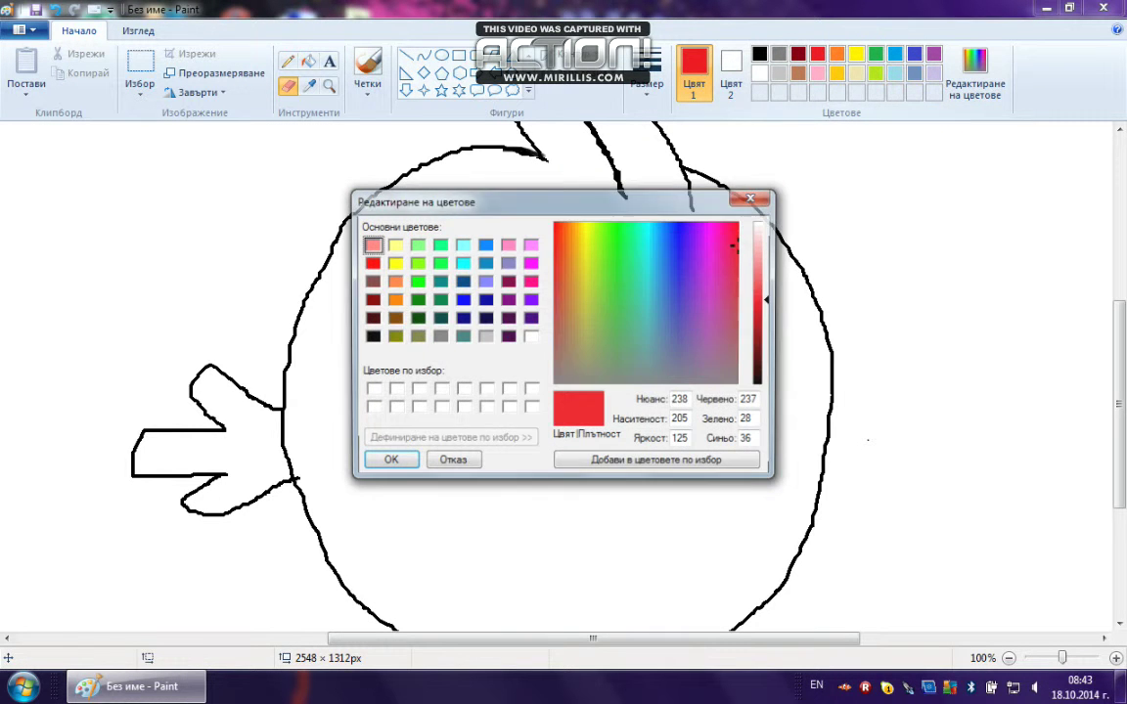
pyautogui.moveTo(770, 300); pyautogui.dragTo(770, 315)
pyautogui.click(388, 462)
# Draw a V-shaped pair of joined eyebrows in black on the upper body, erase the dividing line and fill the shape black
pyautogui.click(287, 61)
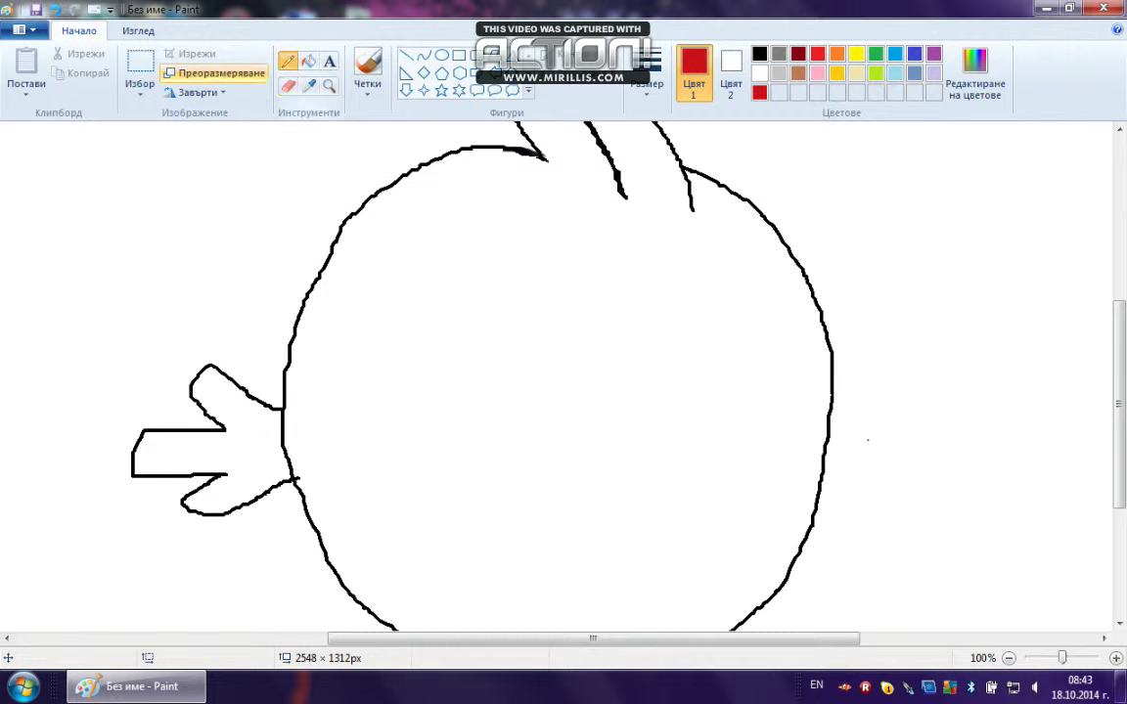
pyautogui.click(759, 54)
pyautogui.scroll(-3, 539, 250)
pyautogui.scroll(3, 552, 235)
pyautogui.moveTo(552, 313)
pyautogui.mouseDown()
pyautogui.moveTo(606, 343)
pyautogui.moveTo(606, 377)
pyautogui.moveTo(529, 334)
pyautogui.moveTo(519, 305)
pyautogui.mouseUp()
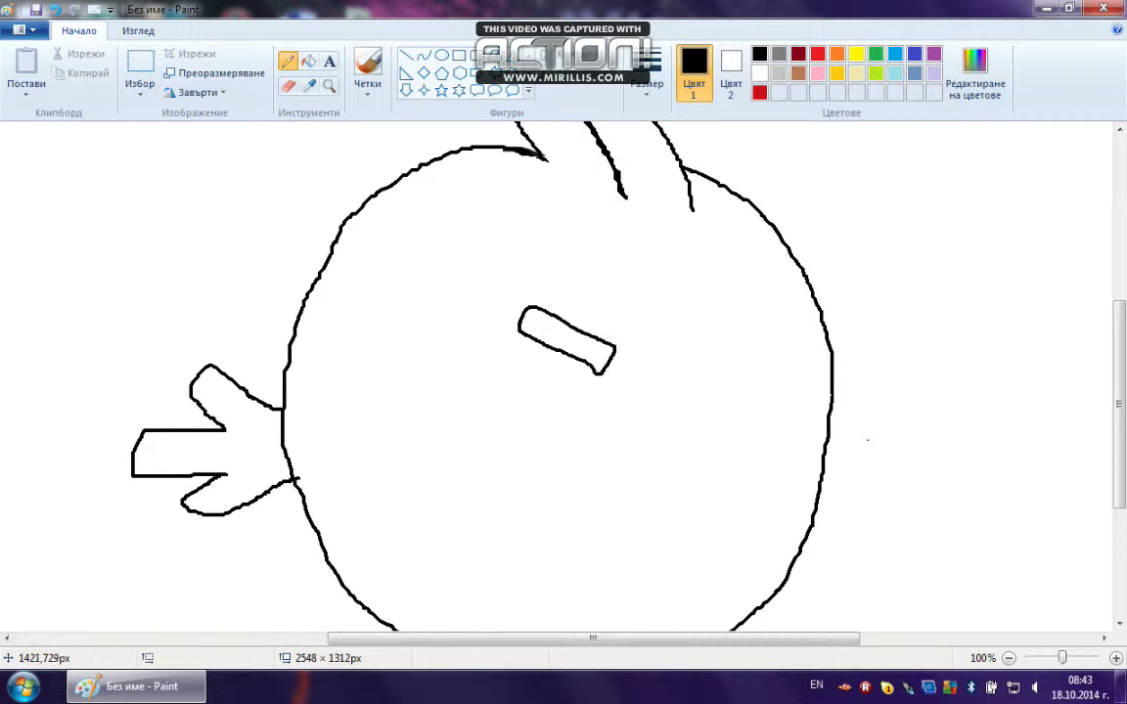
pyautogui.moveTo(595, 376)
pyautogui.mouseDown()
pyautogui.moveTo(690, 354)
pyautogui.moveTo(705, 333)
pyautogui.moveTo(685, 315)
pyautogui.moveTo(628, 349)
pyautogui.mouseUp()
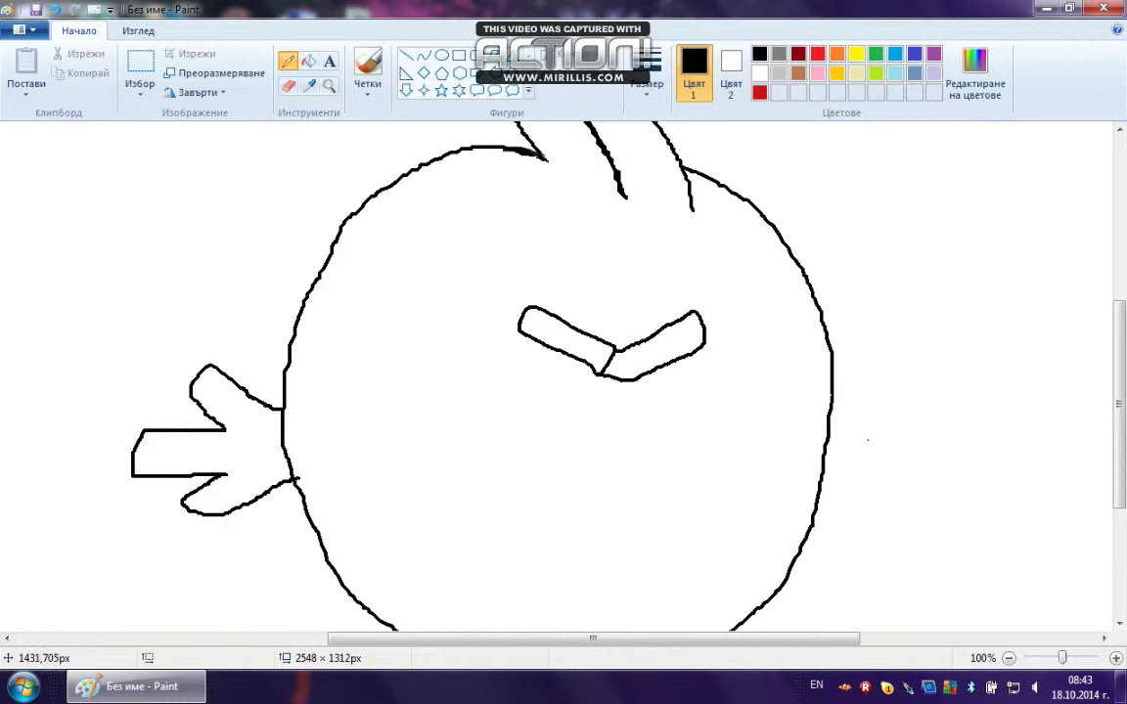
pyautogui.click(287, 85)
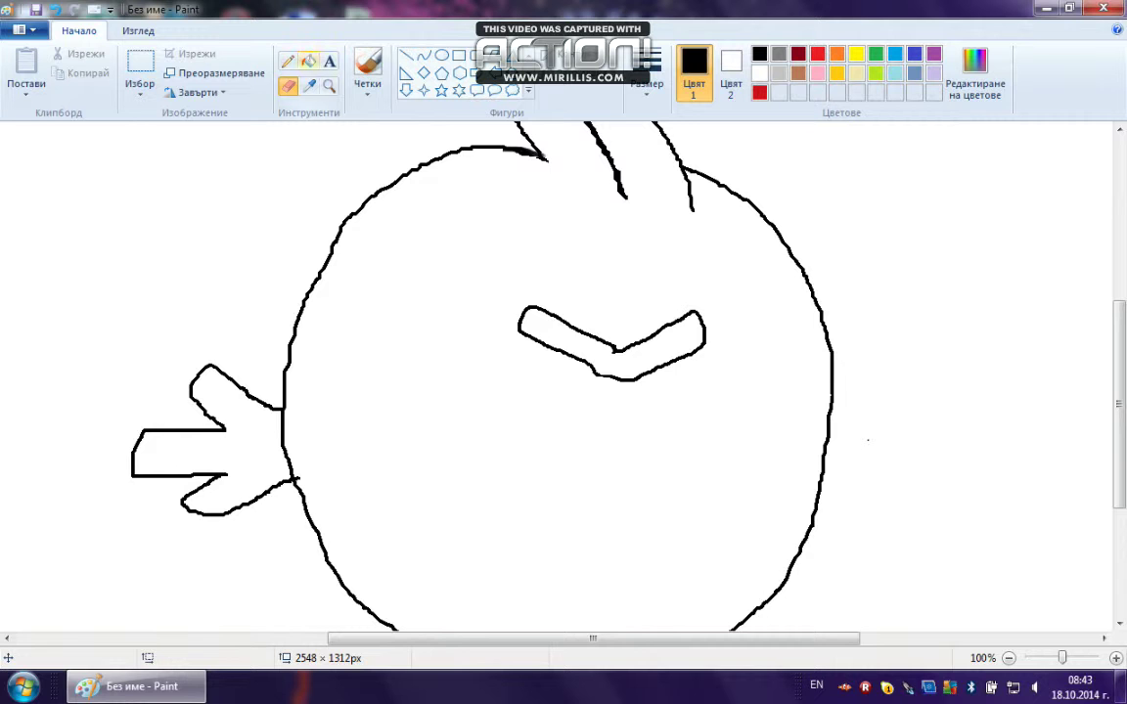
pyautogui.click(308, 61)
pyautogui.click(587, 350)
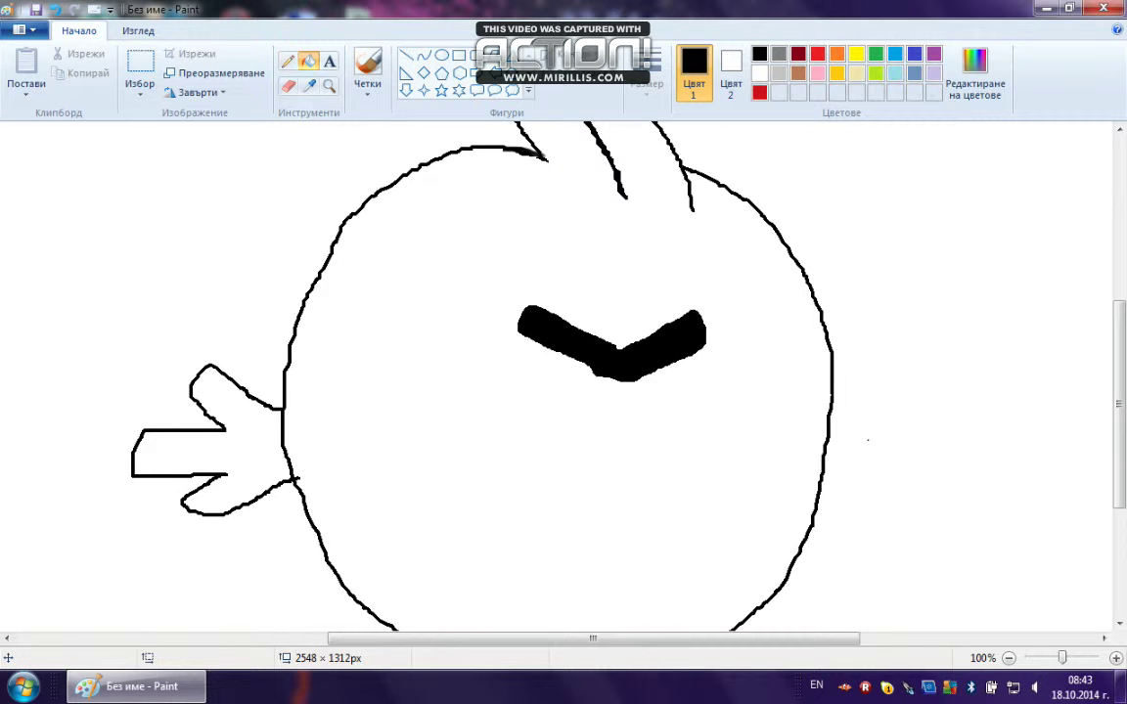
# Draw two rounded eyes directly under the eyebrows with the Pencil, each with a small circular pupil near the middle of the face
pyautogui.click(288, 60)
pyautogui.scroll(-3, 558, 377)
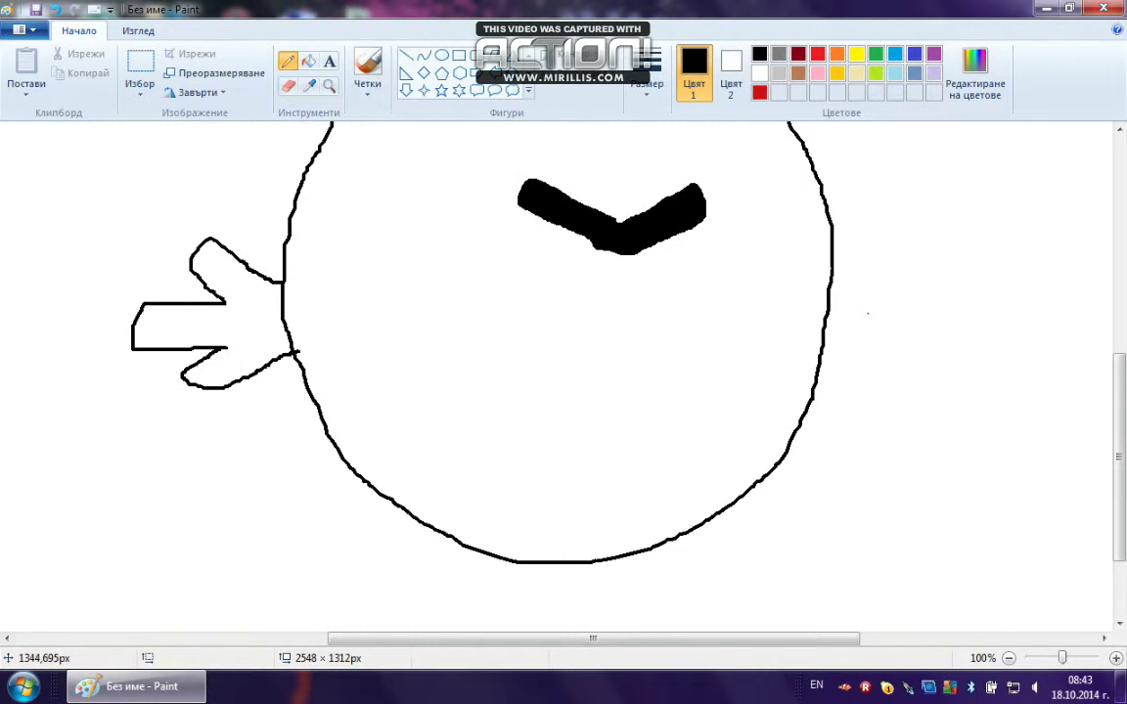
pyautogui.moveTo(539, 209)
pyautogui.mouseDown()
pyautogui.moveTo(520, 261)
pyautogui.moveTo(541, 294)
pyautogui.moveTo(590, 301)
pyautogui.moveTo(608, 287)
pyautogui.moveTo(616, 255)
pyautogui.moveTo(641, 304)
pyautogui.moveTo(673, 305)
pyautogui.moveTo(704, 287)
pyautogui.moveTo(711, 236)
pyautogui.mouseUp()
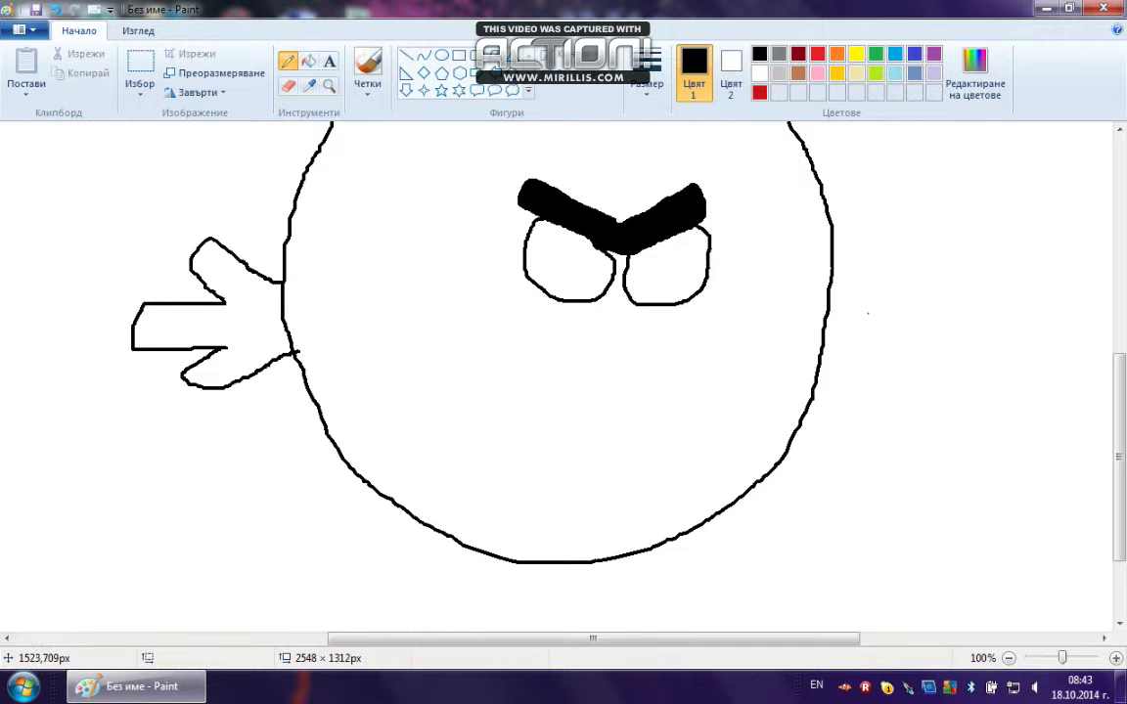
pyautogui.scroll(-3, 564, 376)
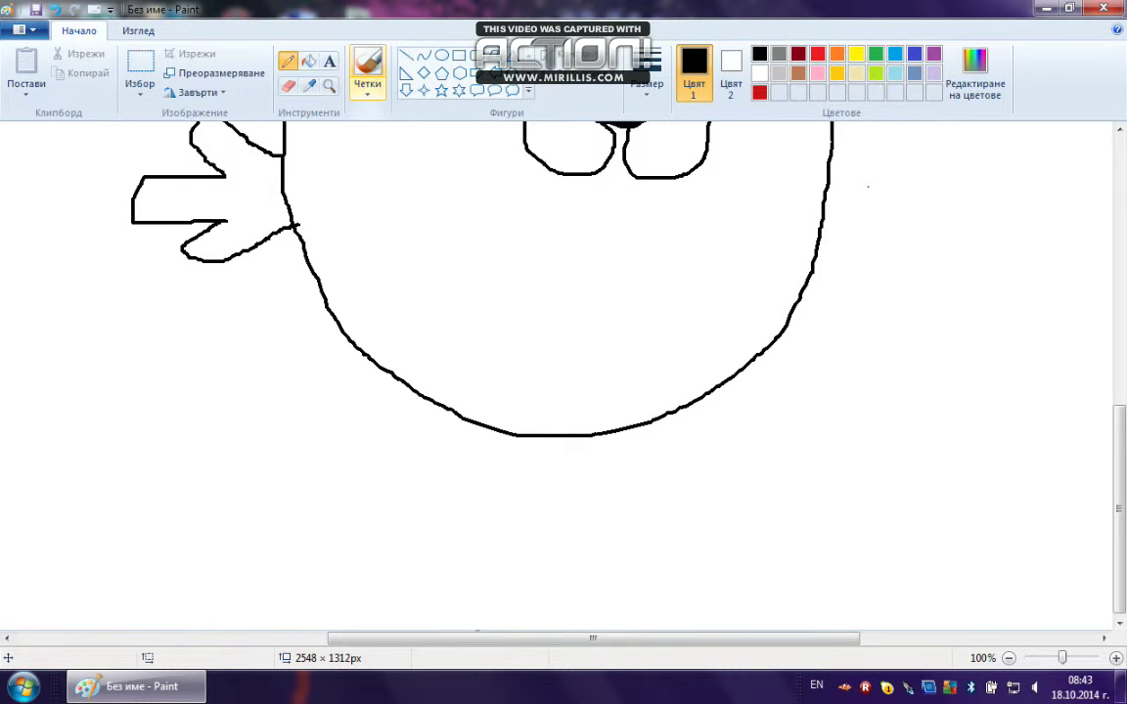
pyautogui.scroll(3, 564, 377)
pyautogui.moveTo(595, 259)
pyautogui.mouseDown()
pyautogui.moveTo(584, 262)
pyautogui.moveTo(638, 265)
pyautogui.moveTo(641, 280)
pyautogui.moveTo(661, 268)
pyautogui.mouseUp()
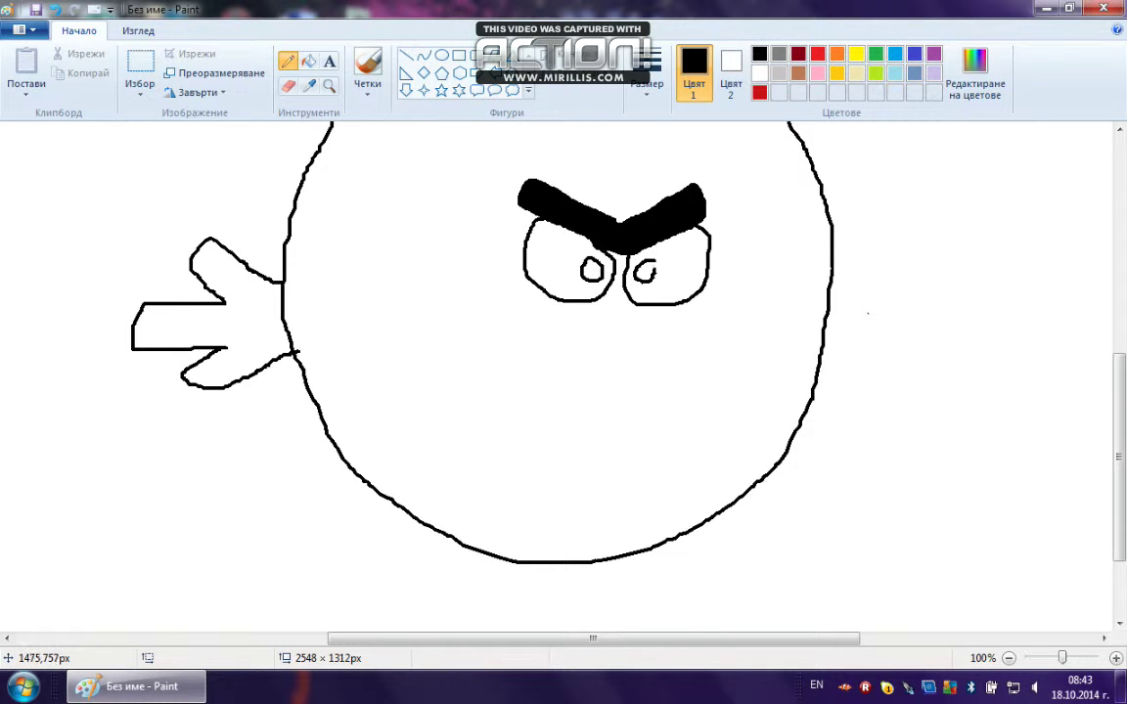
pyautogui.scroll(-3, 721, 272)
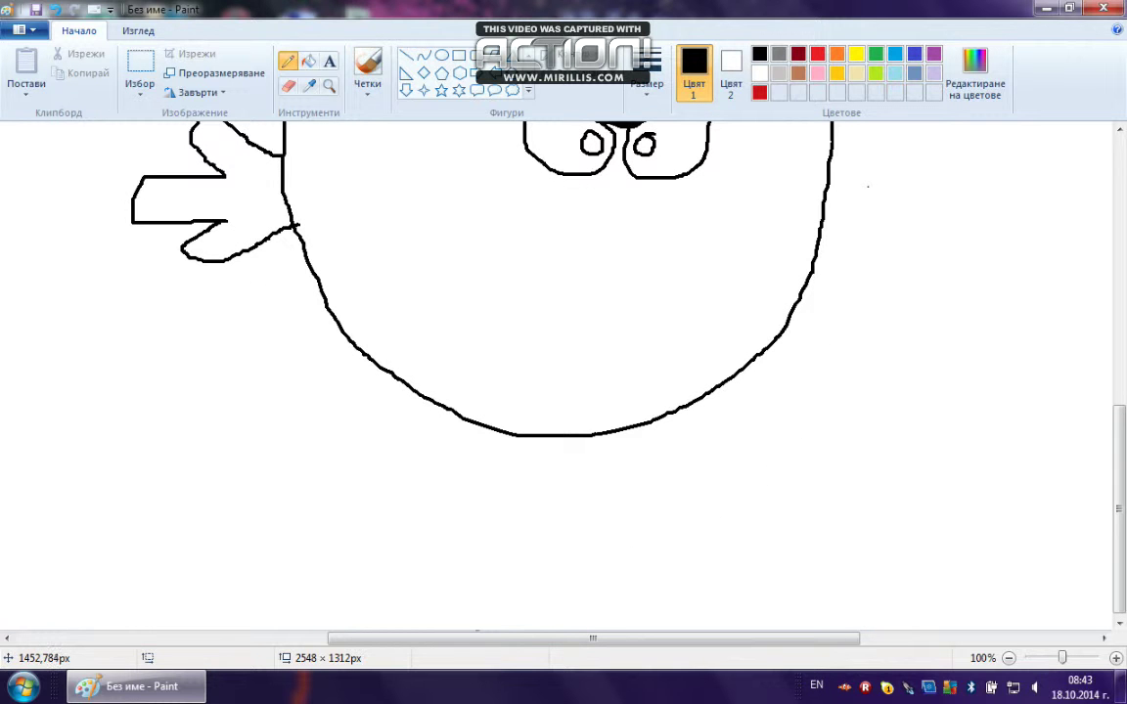
pyautogui.moveTo(646, 192)
pyautogui.mouseDown()
pyautogui.moveTo(624, 172)
pyautogui.moveTo(574, 190)
pyautogui.moveTo(574, 235)
pyautogui.moveTo(592, 259)
pyautogui.moveTo(643, 282)
pyautogui.mouseUp()
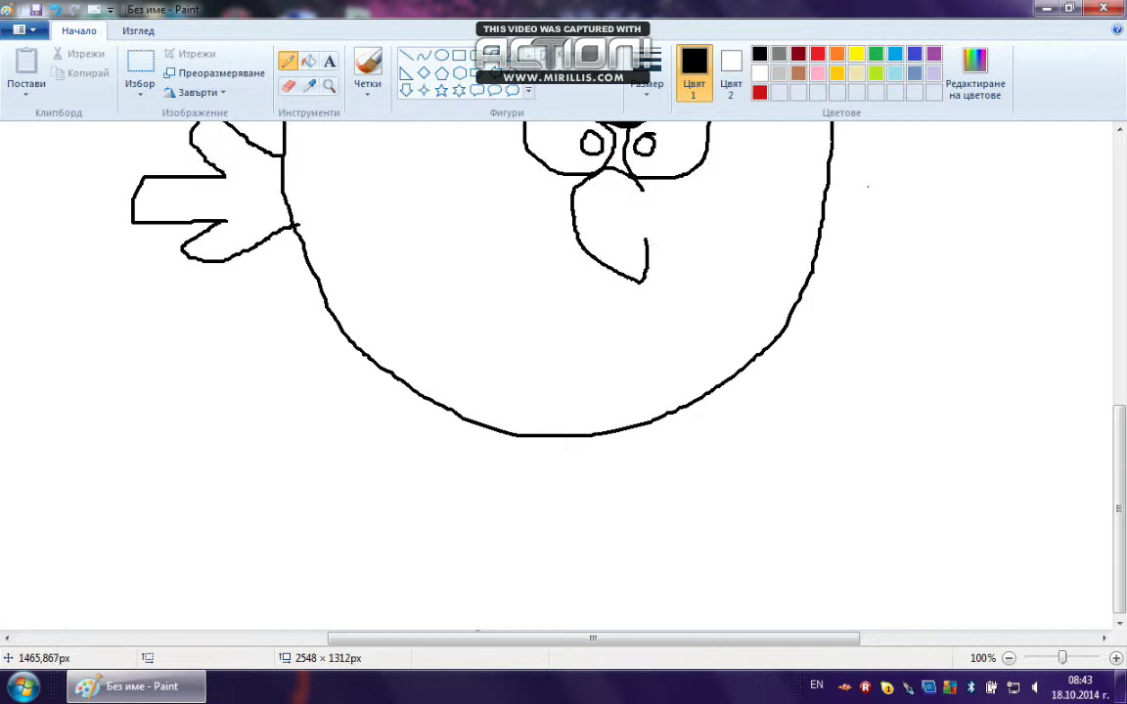
pyautogui.moveTo(644, 233); pyautogui.dragTo(589, 215)
pyautogui.moveTo(647, 191)
pyautogui.mouseDown()
pyautogui.moveTo(711, 201)
pyautogui.moveTo(644, 227)
pyautogui.moveTo(590, 206)
pyautogui.mouseUp()
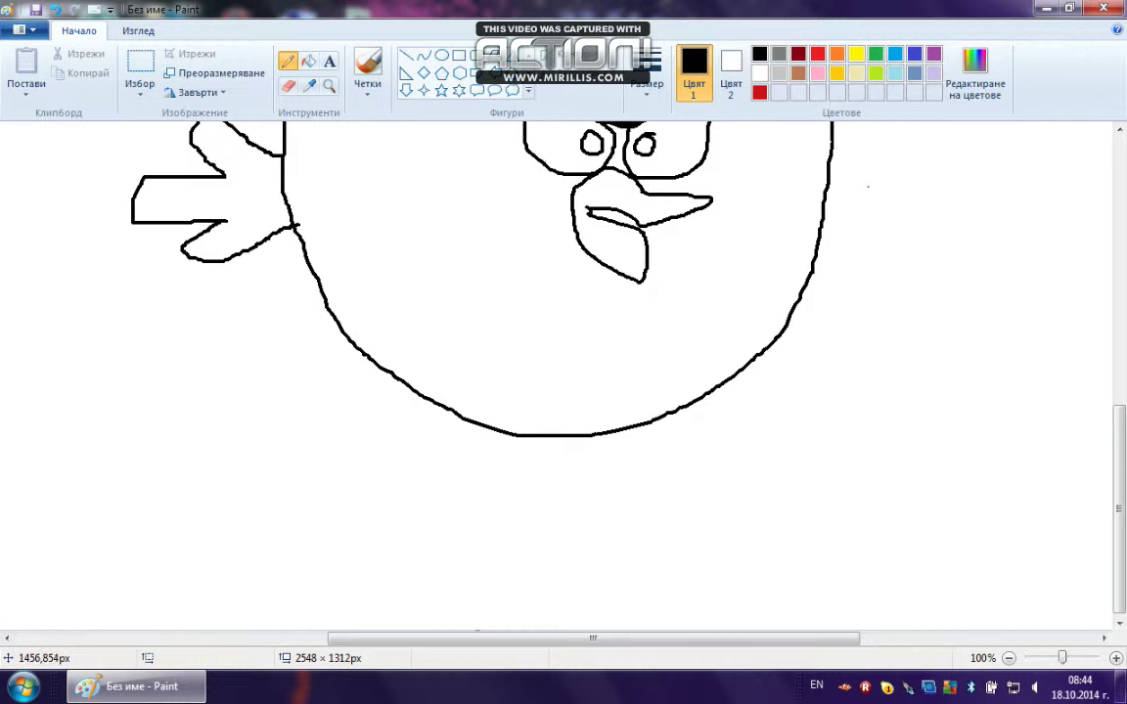
pyautogui.click(308, 61)
pyautogui.click(592, 144)
pyautogui.click(644, 143)
pyautogui.click(287, 61)
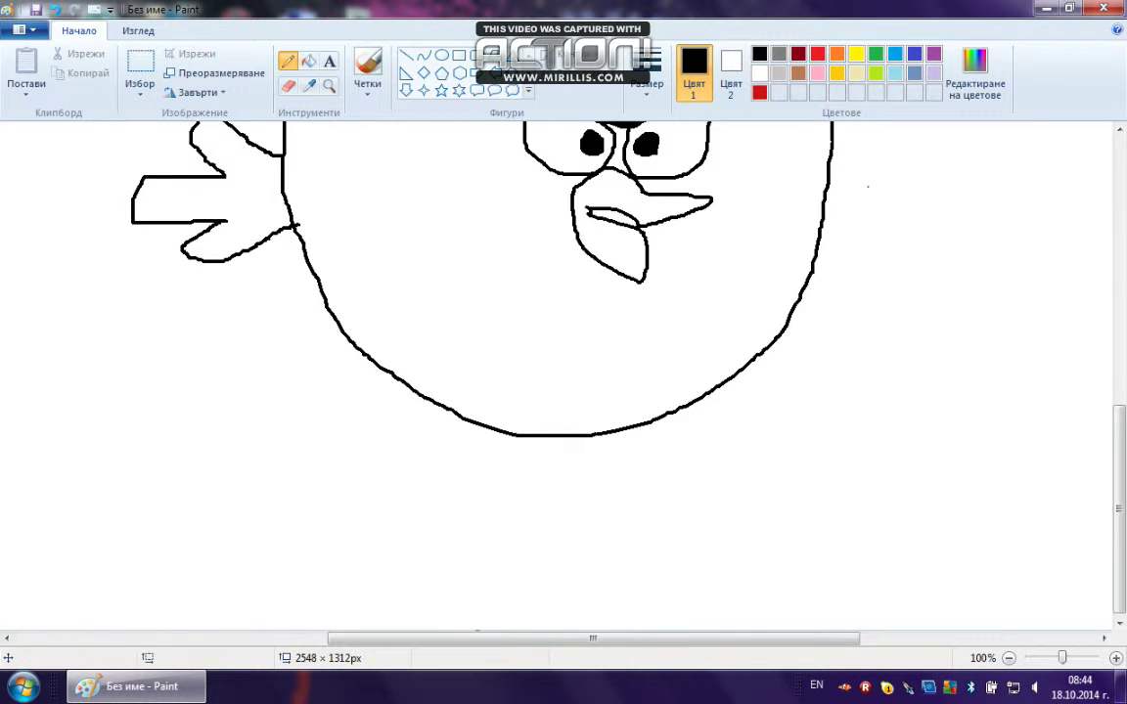
pyautogui.click(54, 10)
pyautogui.click(55, 10)
pyautogui.click(55, 10)
pyautogui.click(55, 10)
pyautogui.click(54, 10)
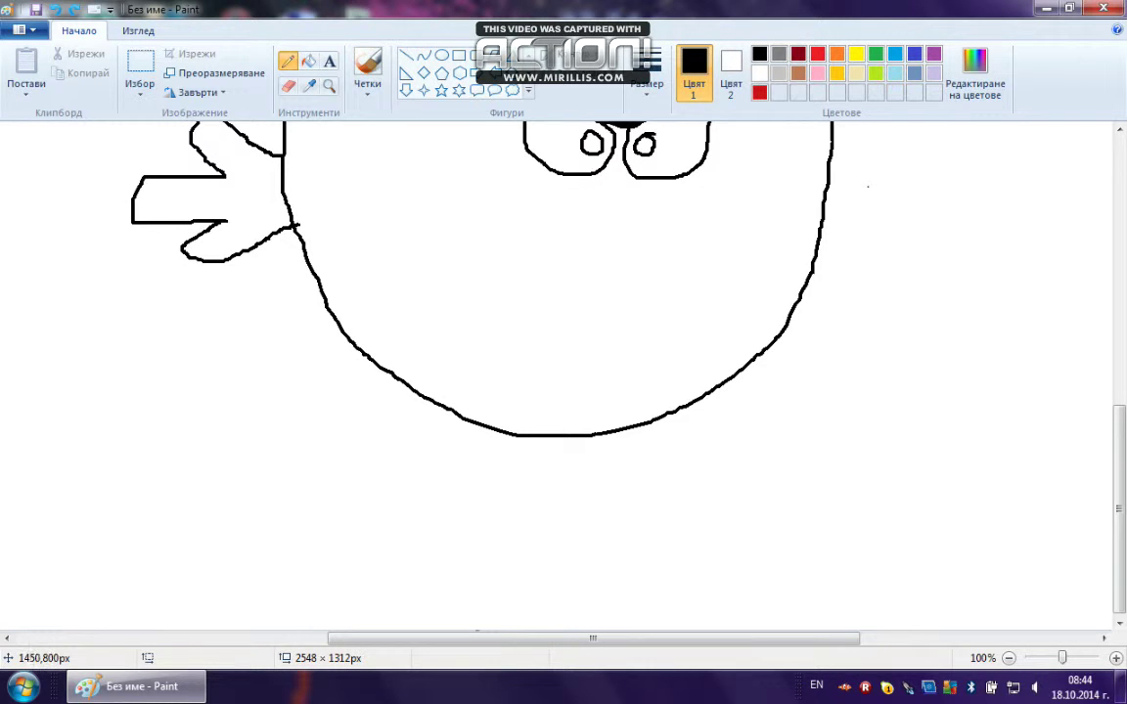
# Draw an open beak below the eyes, with a pointed upper half, a shorter lower half and a narrow mouth opening
pyautogui.moveTo(634, 180); pyautogui.dragTo(604, 171)
pyautogui.moveTo(573, 222)
pyautogui.mouseDown()
pyautogui.moveTo(575, 241)
pyautogui.moveTo(631, 273)
pyautogui.mouseUp()
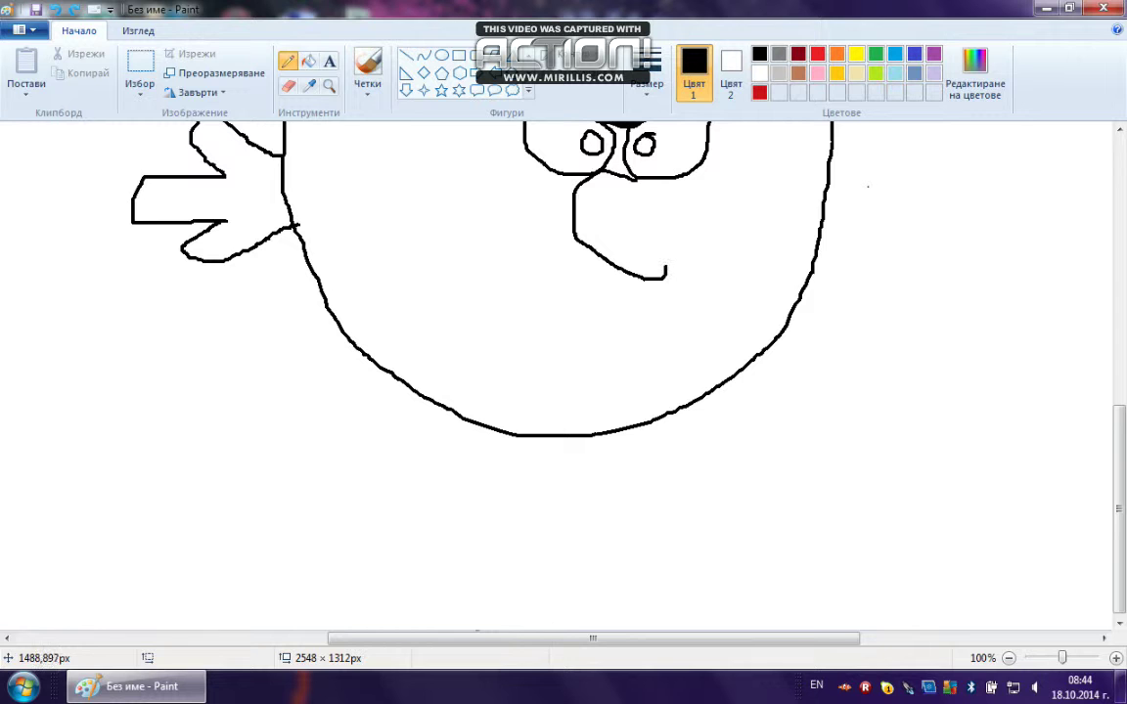
pyautogui.moveTo(658, 240); pyautogui.dragTo(655, 232)
pyautogui.moveTo(629, 176)
pyautogui.mouseDown()
pyautogui.moveTo(692, 211)
pyautogui.moveTo(685, 222)
pyautogui.moveTo(655, 227)
pyautogui.moveTo(586, 205)
pyautogui.moveTo(624, 232)
pyautogui.moveTo(660, 233)
pyautogui.mouseUp()
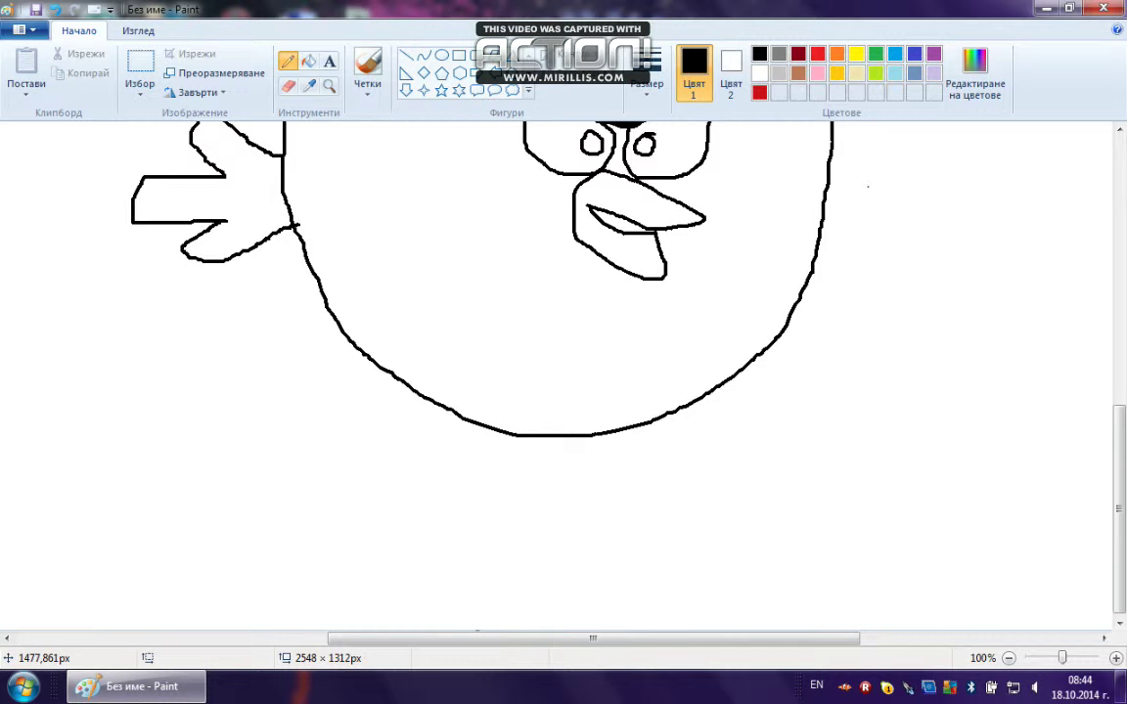
# Select the eyebrows, eyes and beak together, enlarge them slightly and place them further right on the body
pyautogui.scroll(2, 631, 323)
pyautogui.scroll(-1, 596, 359)
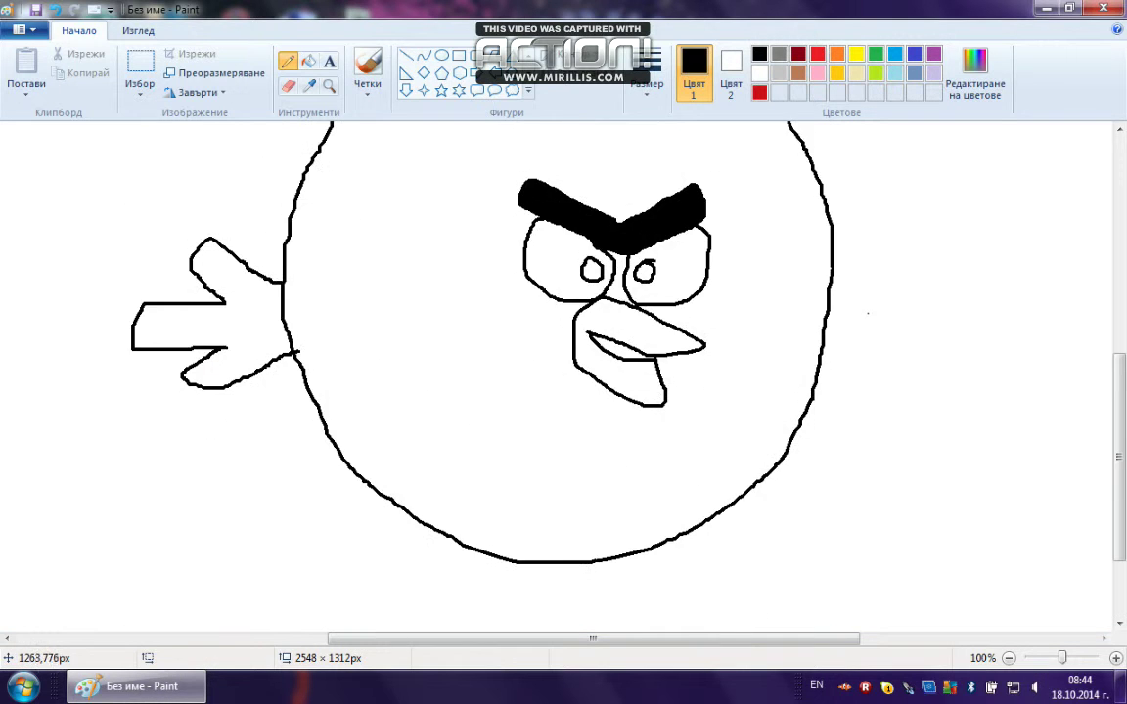
pyautogui.click(139, 64)
pyautogui.moveTo(432, 127)
pyautogui.mouseDown()
pyautogui.moveTo(741, 269)
pyautogui.moveTo(740, 439)
pyautogui.mouseUp()
pyautogui.moveTo(626, 322); pyautogui.dragTo(615, 348)
pyautogui.moveTo(728, 153); pyautogui.dragTo(768, 135)
pyautogui.moveTo(686, 273)
pyautogui.mouseDown()
pyautogui.moveTo(703, 252)
pyautogui.moveTo(695, 257)
pyautogui.mouseUp()
pyautogui.click(908, 232)
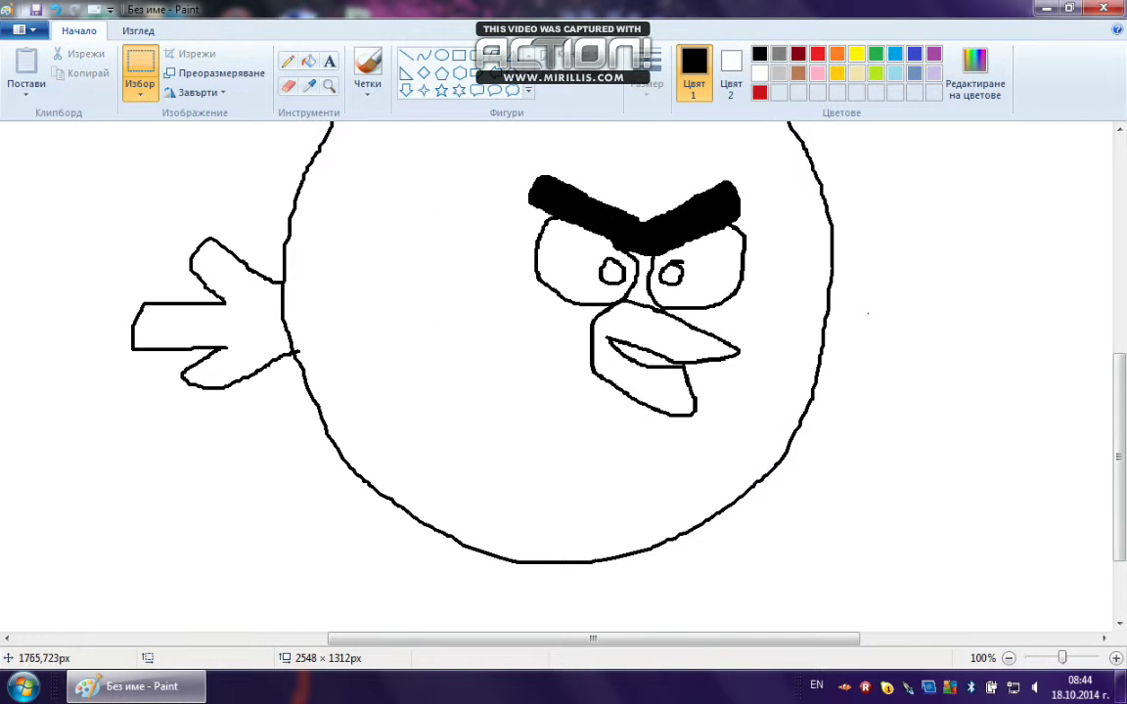
pyautogui.scroll(2, 346, 235)
pyautogui.scroll(-1, 332, 224)
pyautogui.click(287, 62)
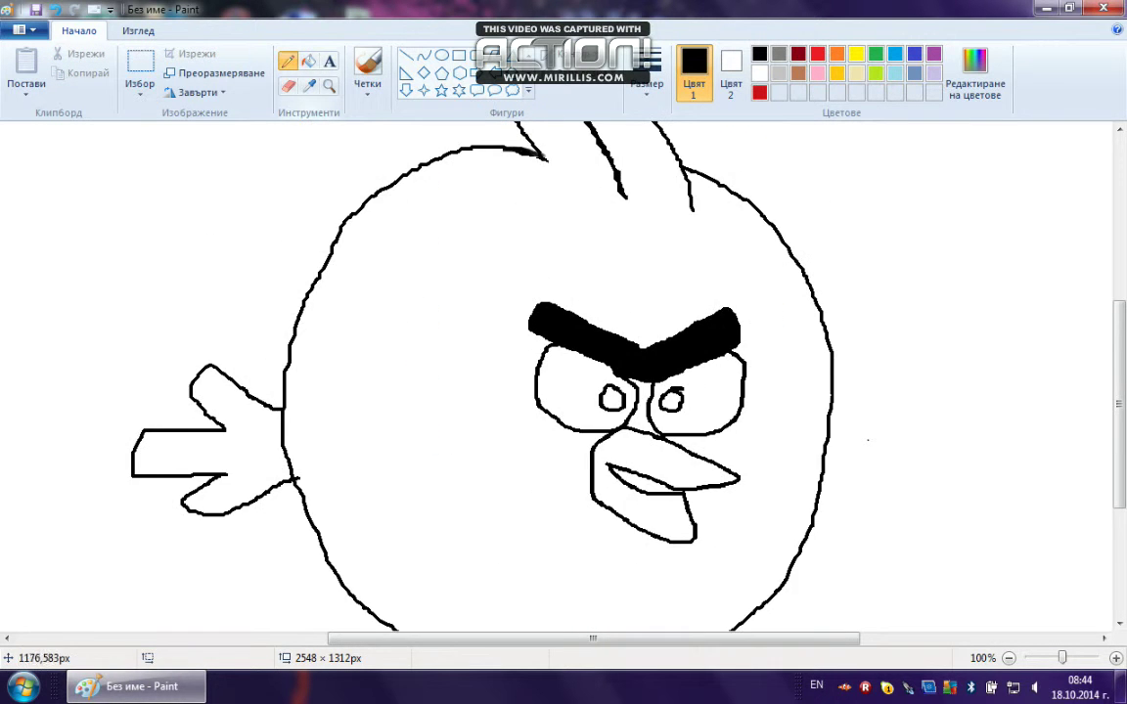
# Erase the front edge of the lower beak and redraw it with the Pencil as a sharper tip with a smaller mouth opening
pyautogui.scroll(-1, 460, 235)
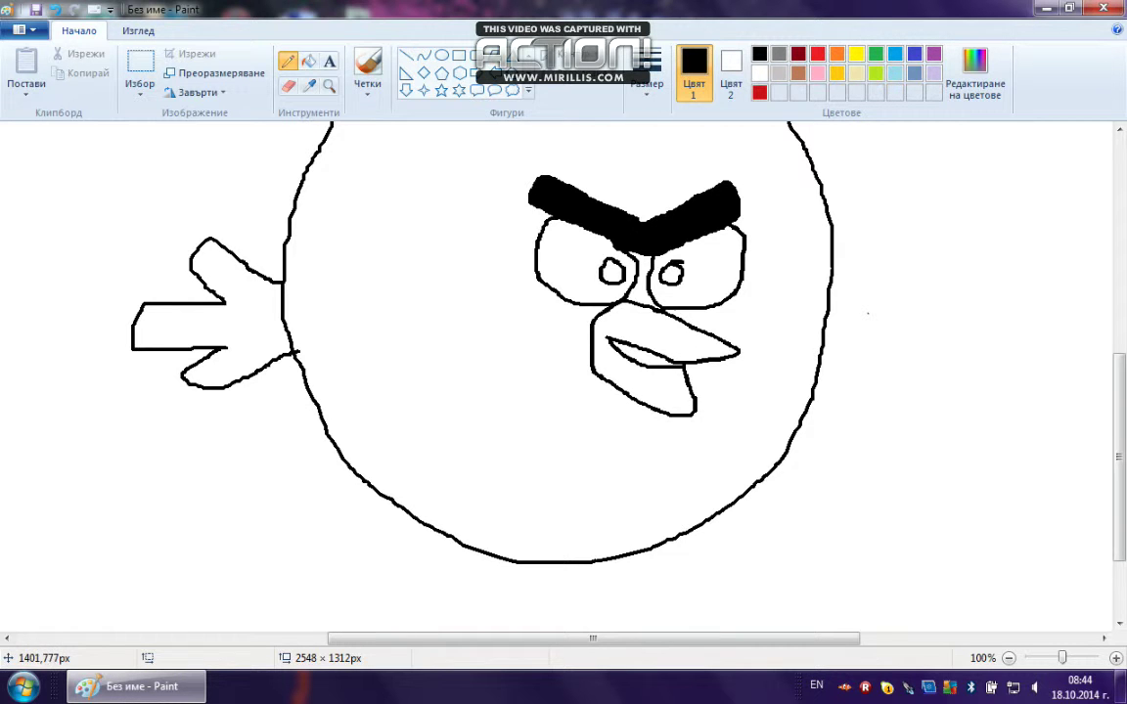
pyautogui.click(288, 86)
pyautogui.moveTo(645, 368)
pyautogui.mouseDown()
pyautogui.moveTo(682, 368)
pyautogui.moveTo(693, 398)
pyautogui.mouseUp()
pyautogui.click(286, 61)
pyautogui.moveTo(638, 364)
pyautogui.mouseDown()
pyautogui.moveTo(667, 380)
pyautogui.moveTo(661, 358)
pyautogui.moveTo(692, 415)
pyautogui.mouseUp()
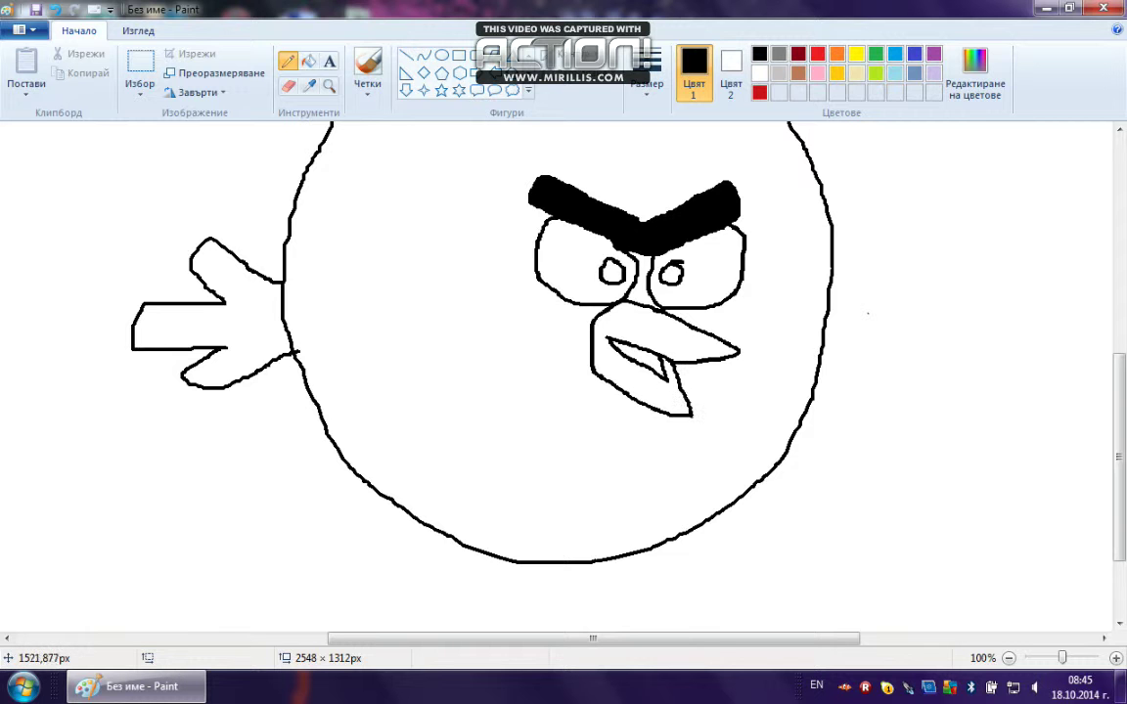
# Mix a custom orange with red 255, green 109 and blue 13, and fill the beak and mouth opening with it
pyautogui.click(855, 53)
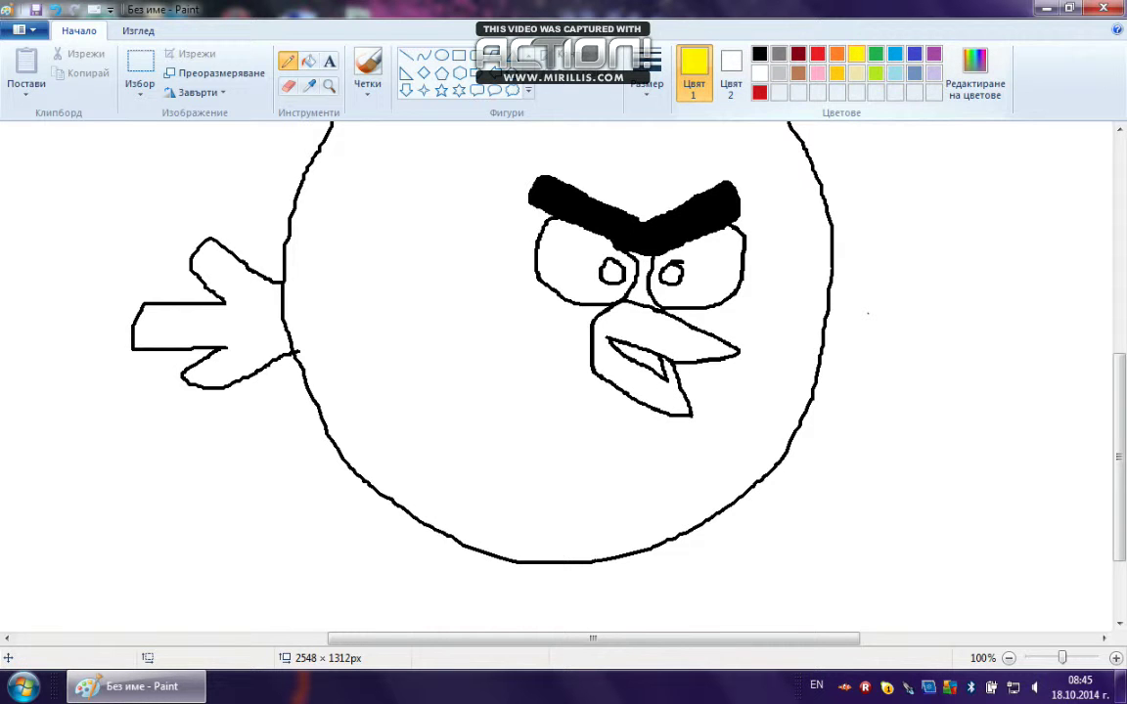
pyautogui.click(974, 73)
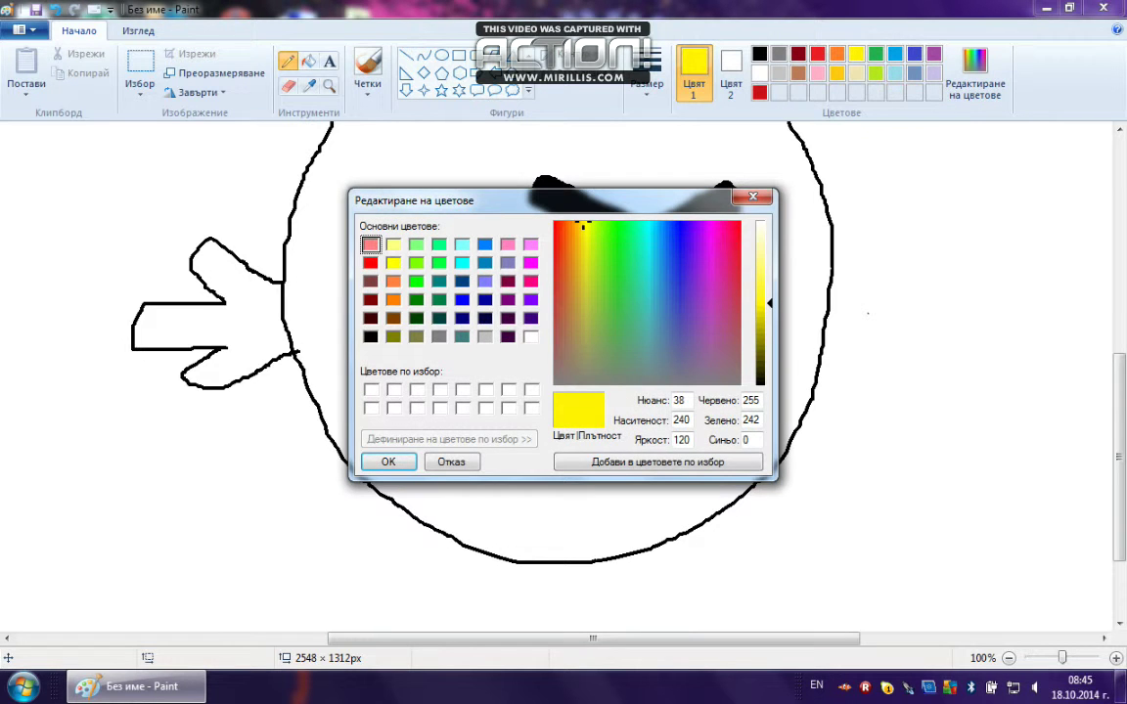
pyautogui.click(837, 54)
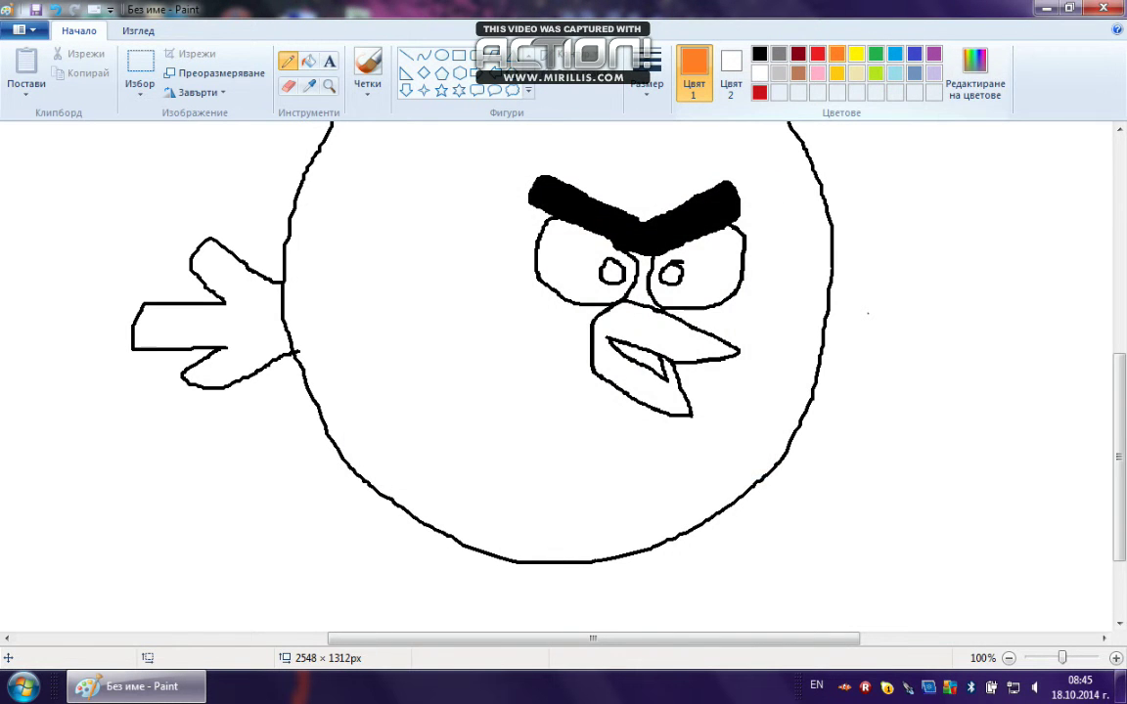
pyautogui.click(974, 73)
pyautogui.moveTo(769, 290); pyautogui.dragTo(770, 300)
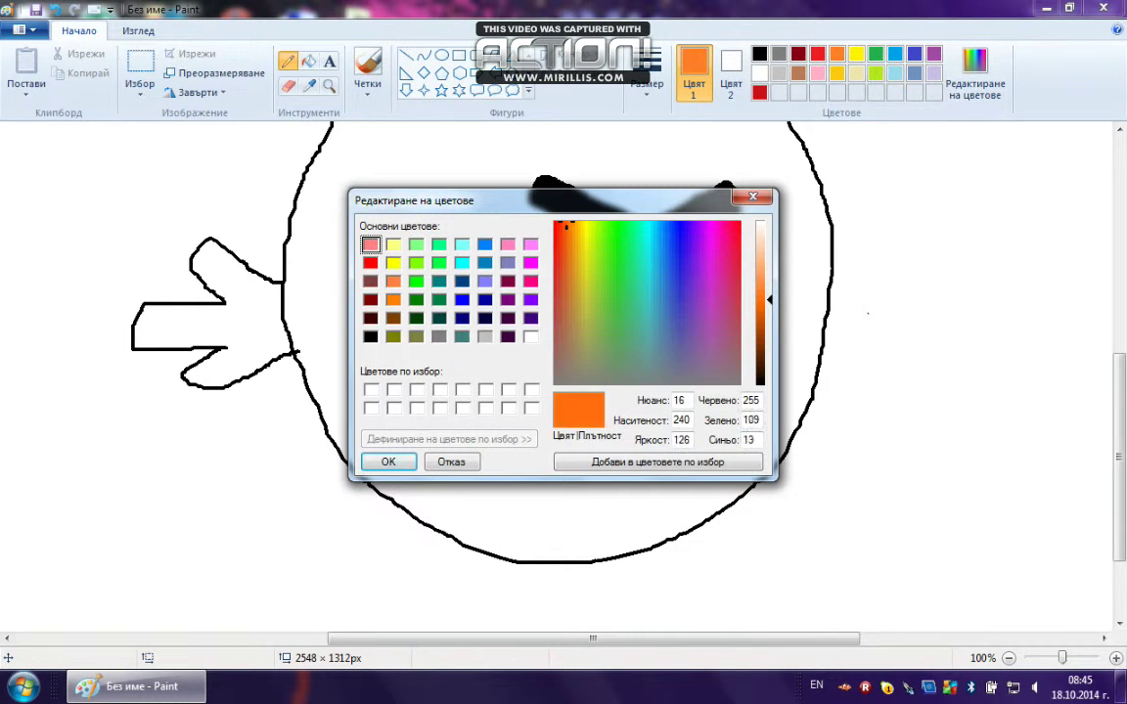
pyautogui.click(388, 462)
pyautogui.click(309, 61)
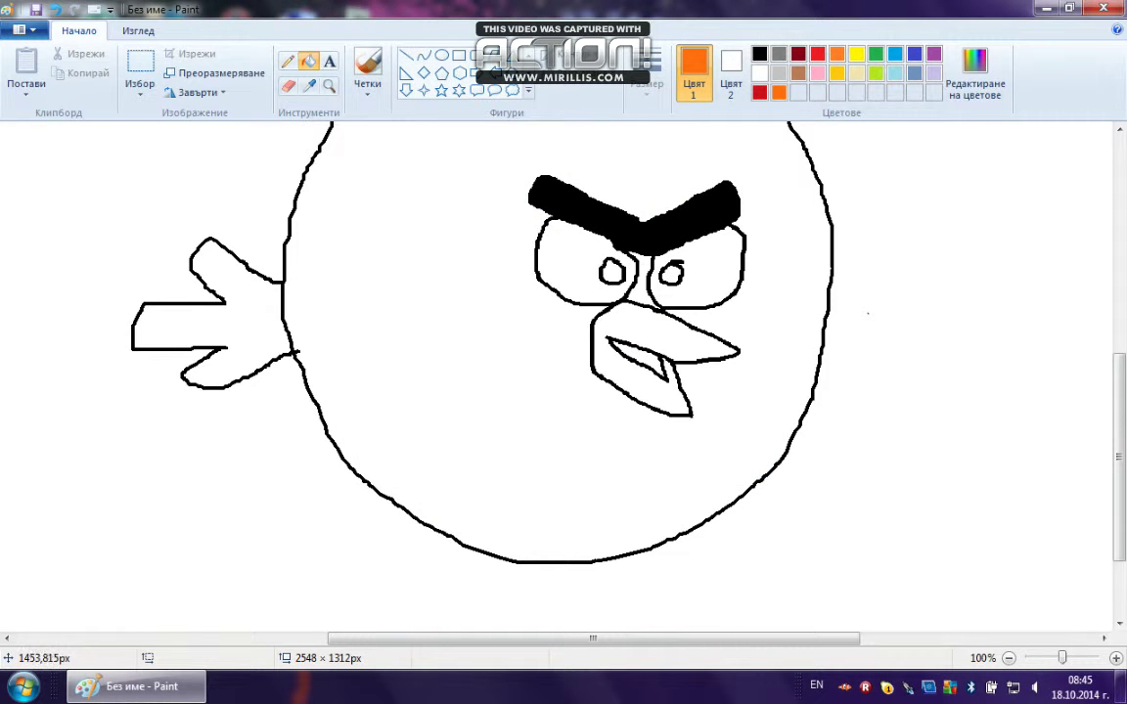
pyautogui.click(681, 327)
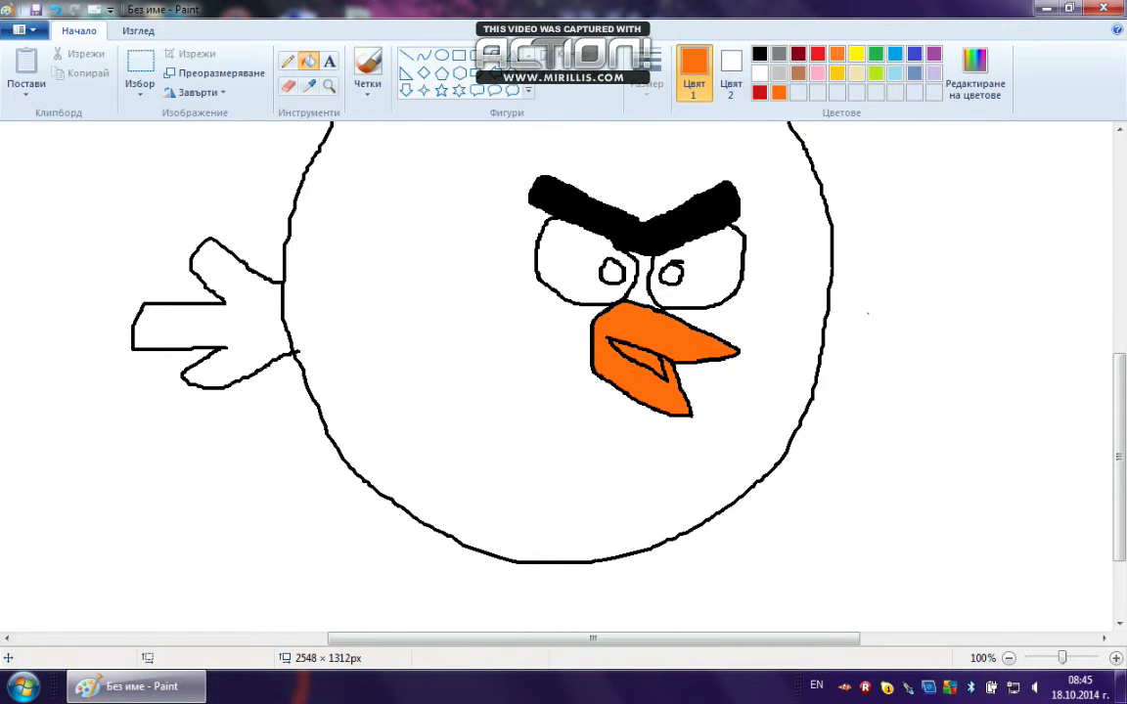
# Mix a lighter tint of the orange and fill the beak around the mouth opening with it
pyautogui.click(974, 73)
pyautogui.moveTo(769, 299); pyautogui.dragTo(760, 273)
pyautogui.click(388, 462)
pyautogui.click(627, 322)
pyautogui.scroll(2, 658, 364)
pyautogui.scroll(-1, 665, 352)
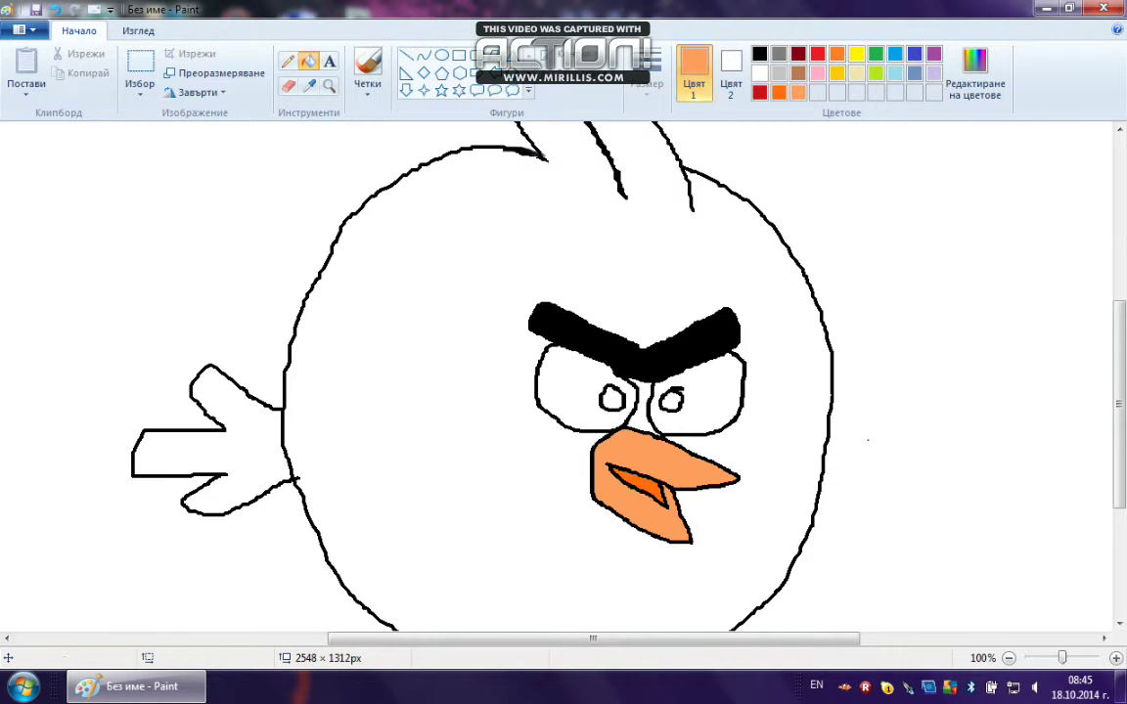
# Paint both pupils solid black with a thick Brush
pyautogui.click(368, 66)
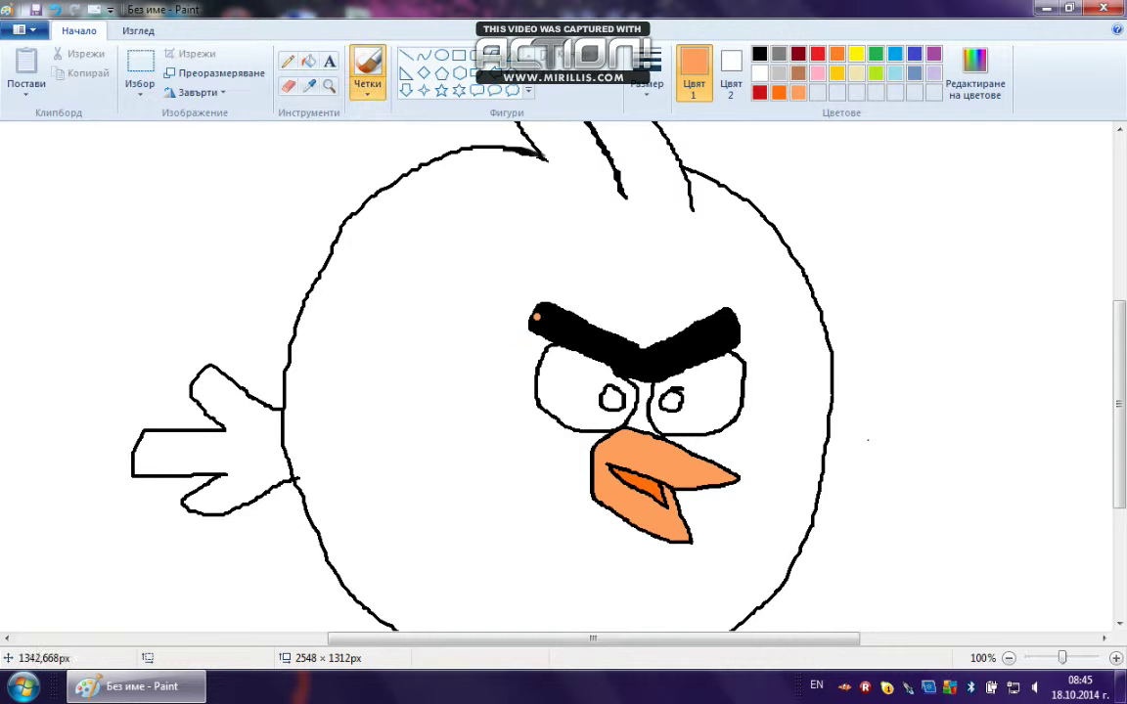
pyautogui.click(759, 53)
pyautogui.click(647, 83)
pyautogui.click(684, 226)
pyautogui.click(614, 246)
pyautogui.click(650, 83)
pyautogui.click(657, 160)
pyautogui.scroll(-1, 603, 245)
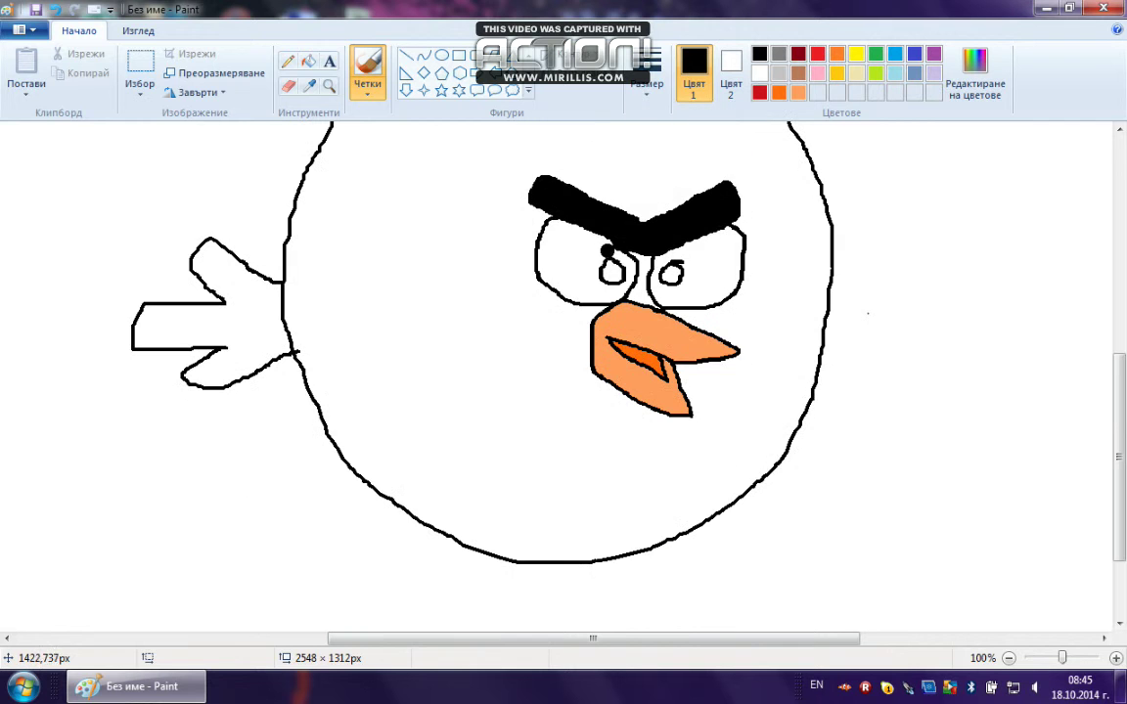
pyautogui.moveTo(606, 274)
pyautogui.mouseDown()
pyautogui.moveTo(607, 264)
pyautogui.moveTo(615, 275)
pyautogui.mouseUp()
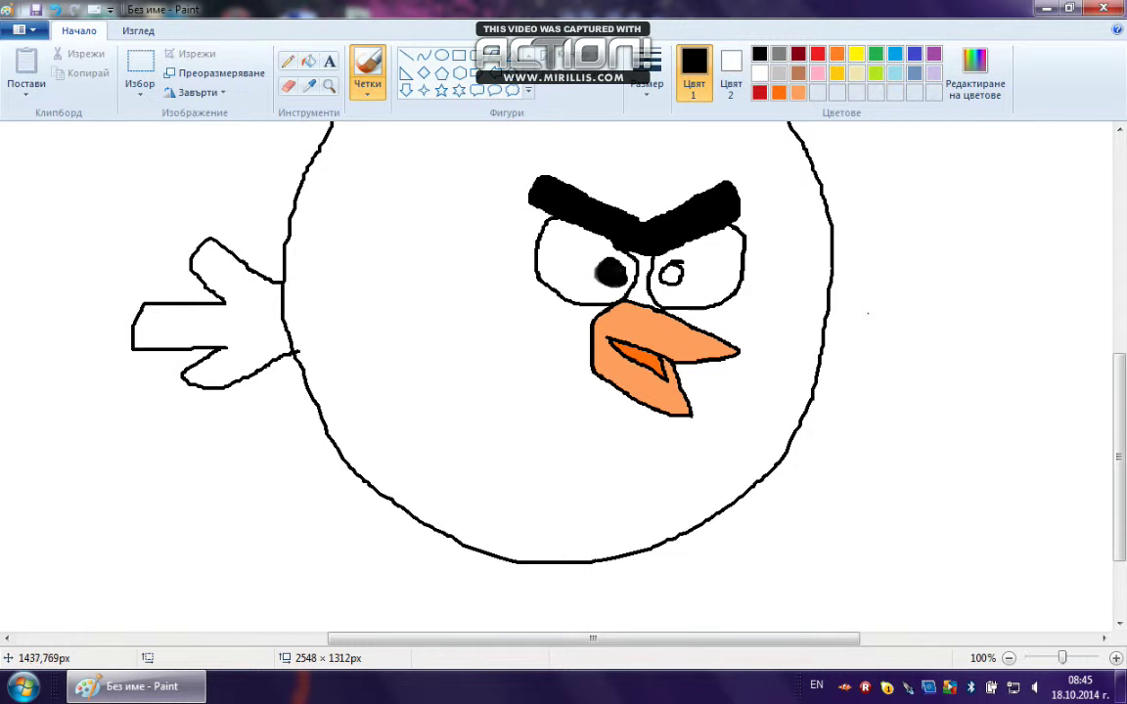
pyautogui.click(673, 266)
pyautogui.moveTo(671, 262)
pyautogui.mouseDown()
pyautogui.moveTo(680, 281)
pyautogui.moveTo(669, 283)
pyautogui.moveTo(676, 274)
pyautogui.mouseUp()
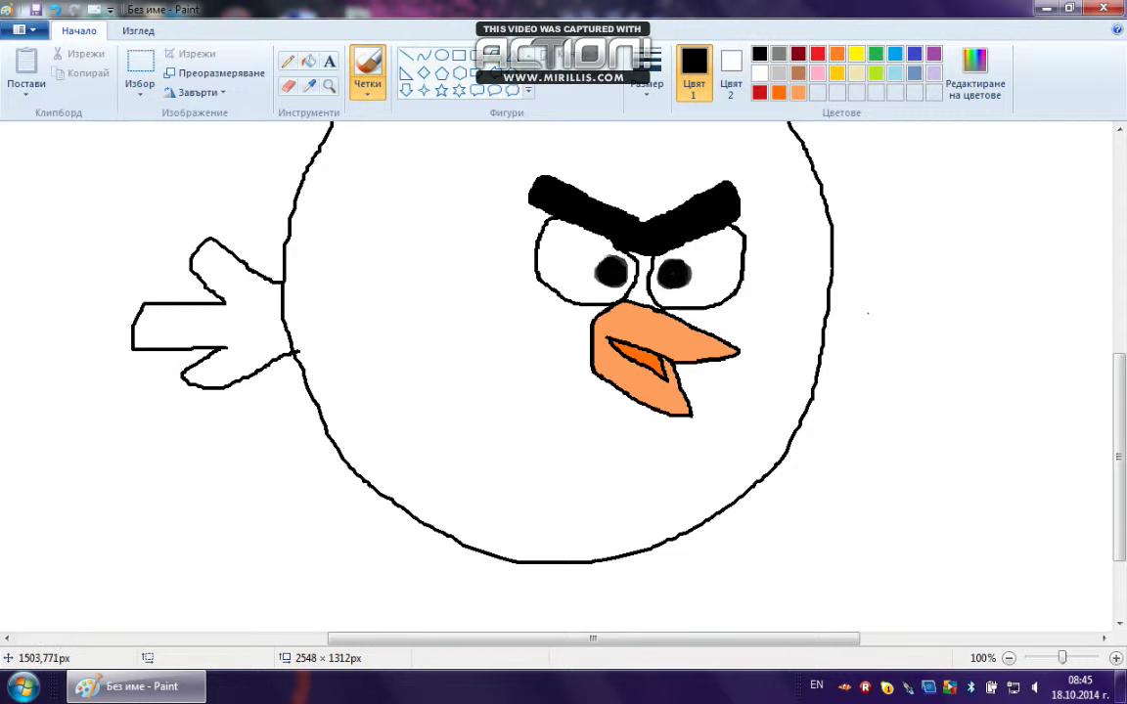
# Fill the three-feathered tail with black
pyautogui.scroll(-2, 531, 238)
pyautogui.scroll(4, 256, 186)
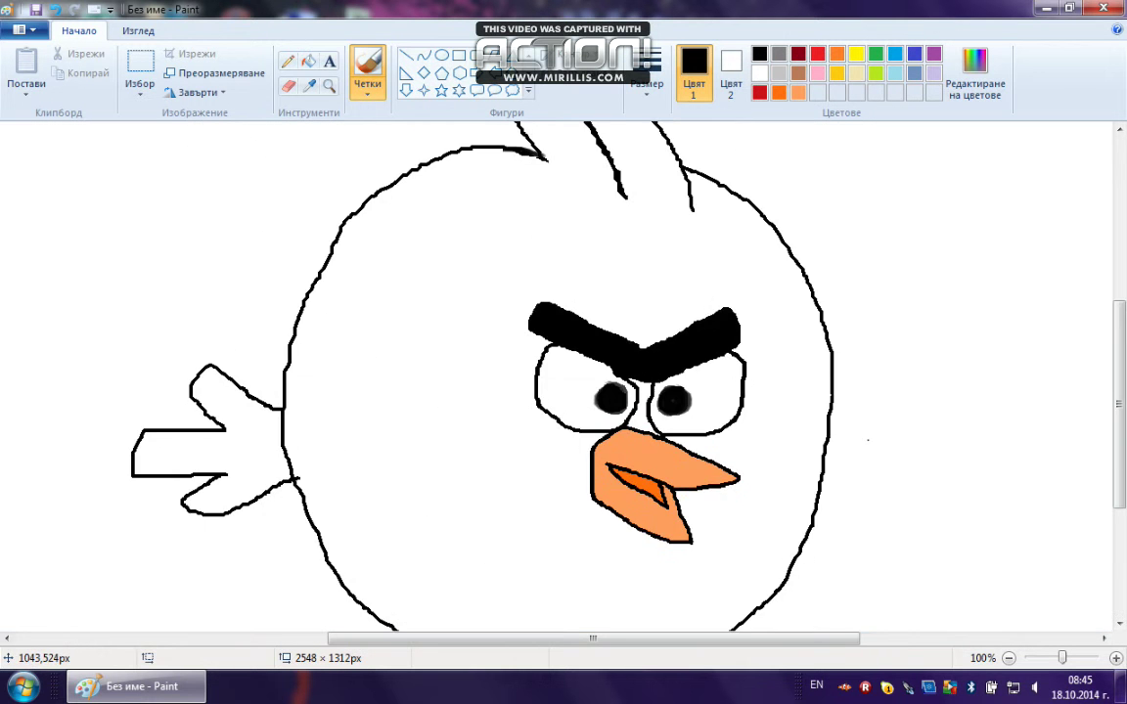
pyautogui.scroll(-2, 214, 204)
pyautogui.click(308, 61)
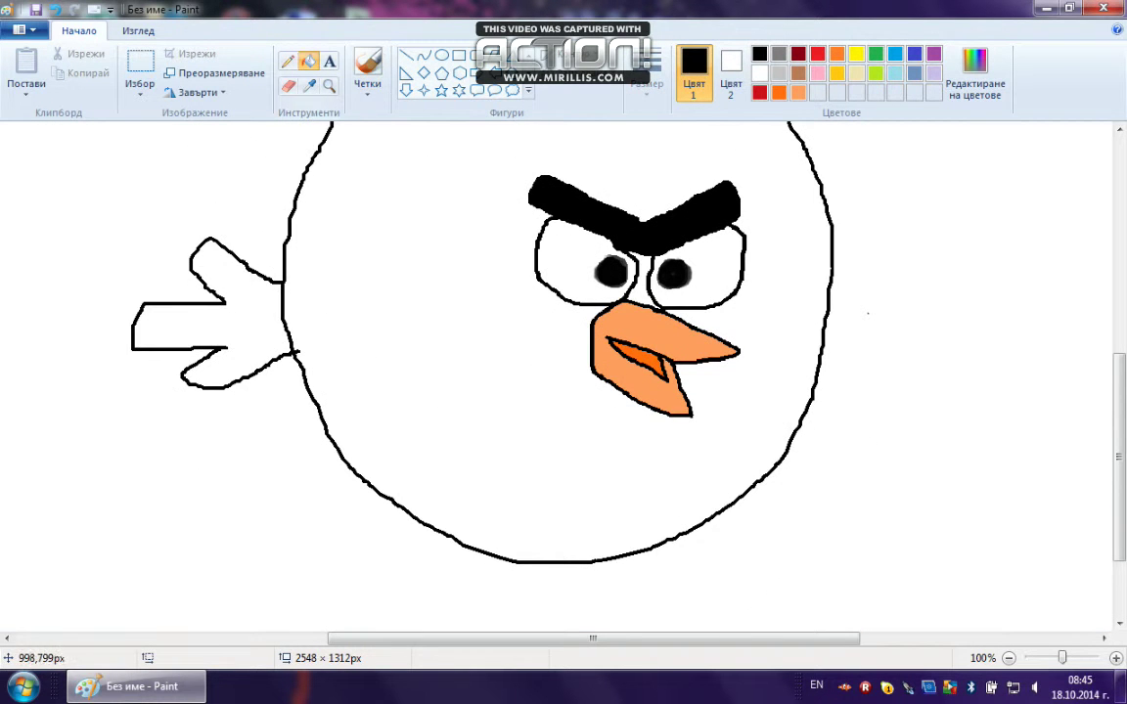
pyautogui.click(251, 326)
# Draw a grey outline around the upper tail feathers with the thickest Pencil and fill the gap to the tail with grey
pyautogui.click(288, 60)
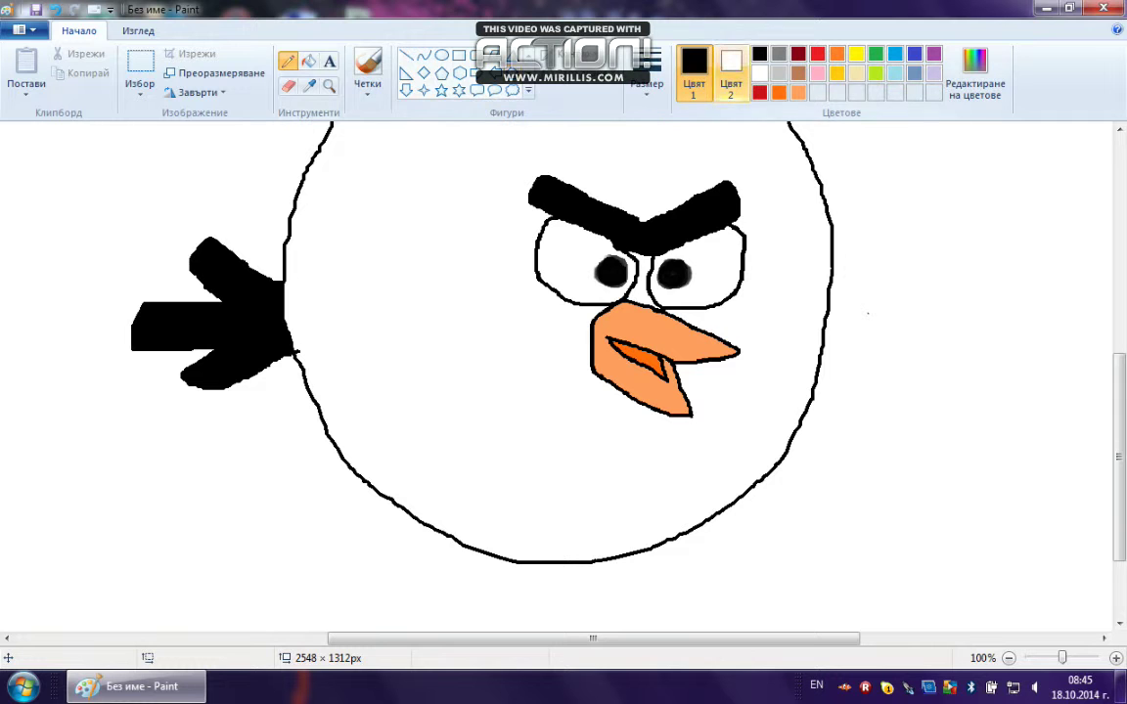
pyautogui.click(645, 80)
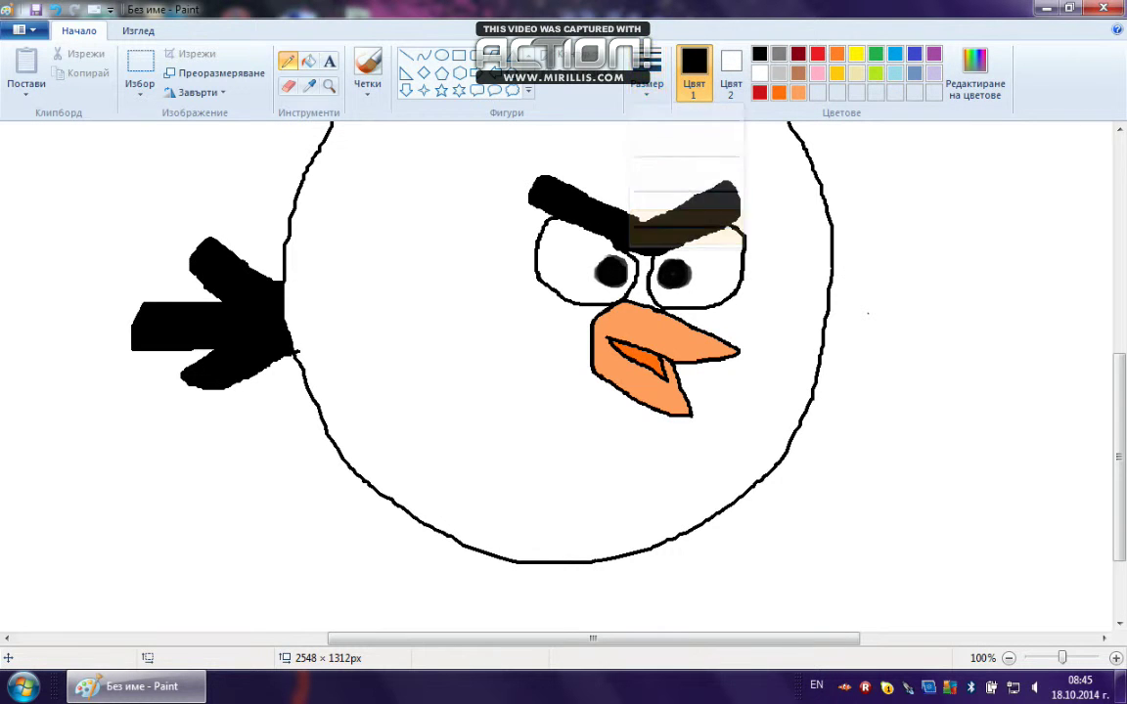
pyautogui.click(646, 83)
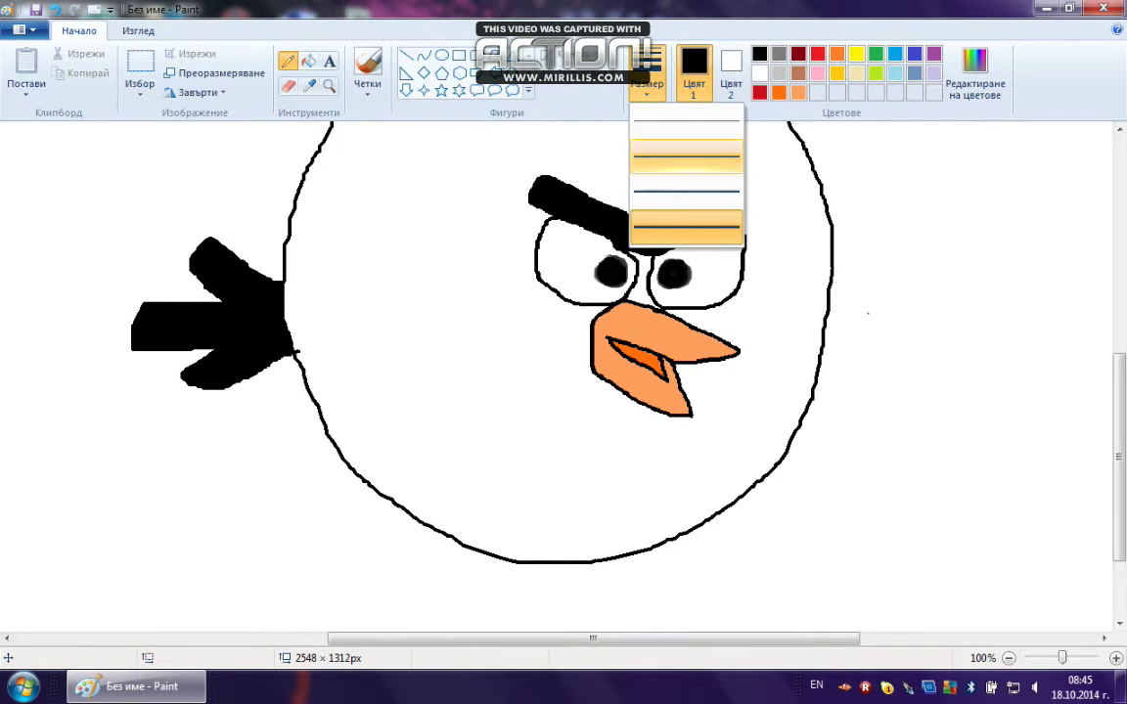
pyautogui.click(666, 224)
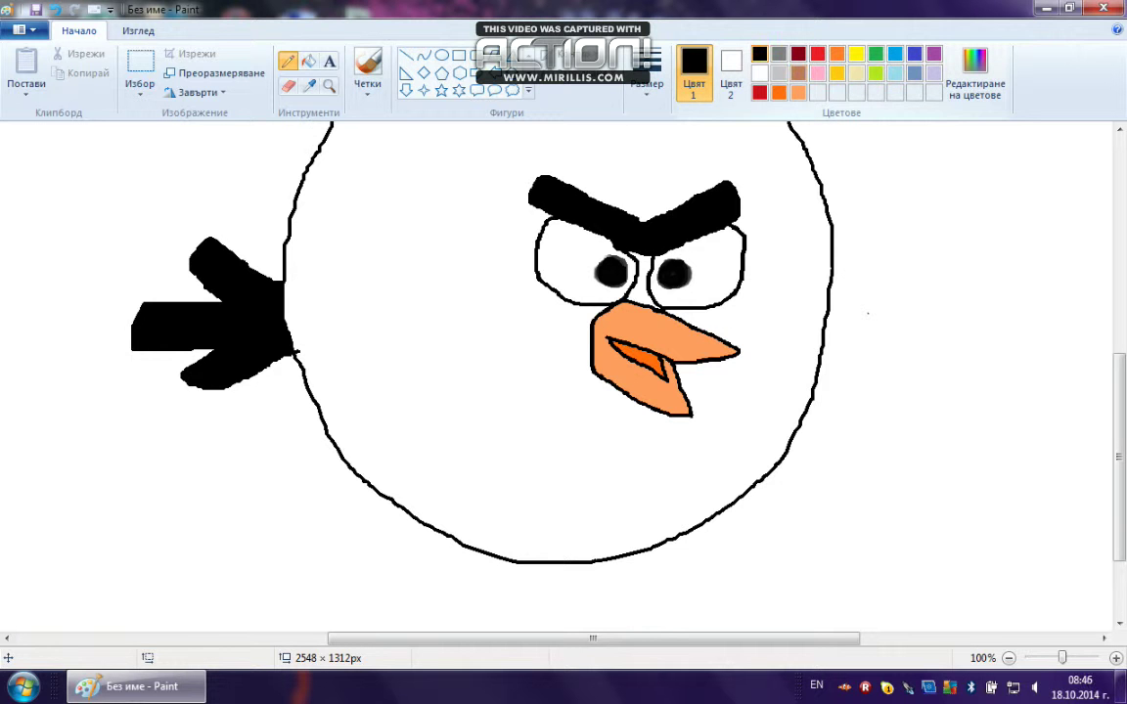
pyautogui.click(779, 54)
pyautogui.moveTo(262, 267)
pyautogui.mouseDown()
pyautogui.moveTo(203, 229)
pyautogui.moveTo(178, 269)
pyautogui.moveTo(196, 289)
pyautogui.moveTo(143, 289)
pyautogui.mouseUp()
pyautogui.click(309, 60)
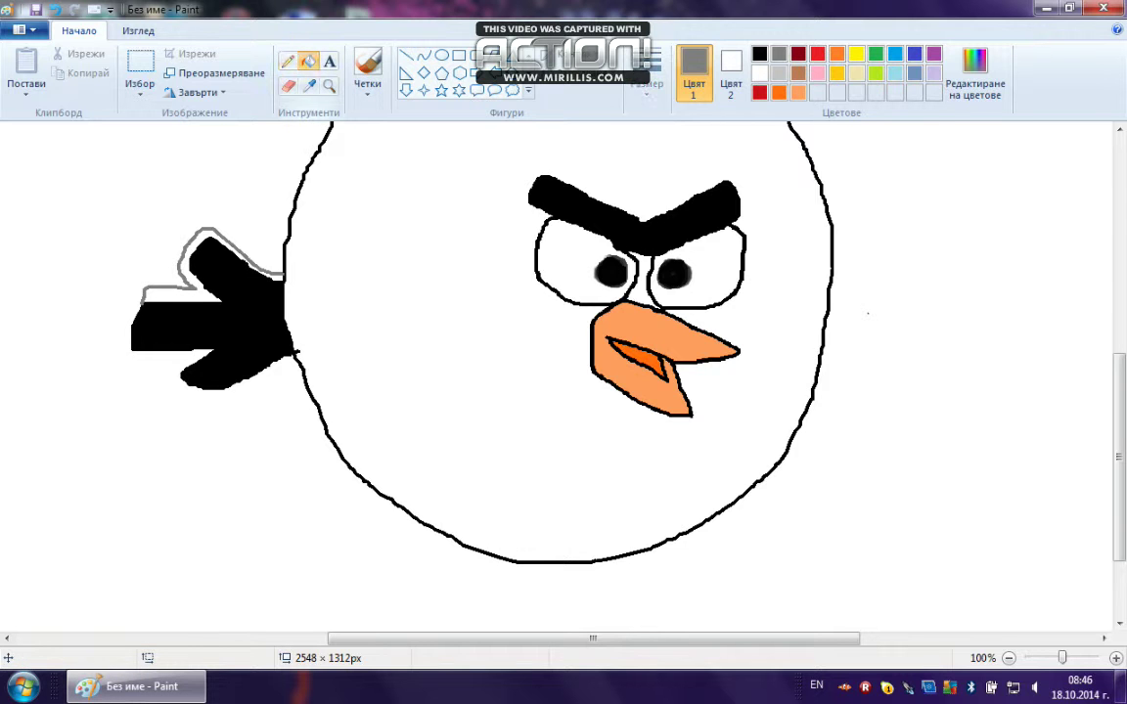
pyautogui.click(156, 297)
# Continue the grey outline around the end and underside of the tail and fill the enclosed gap with grey
pyautogui.click(288, 61)
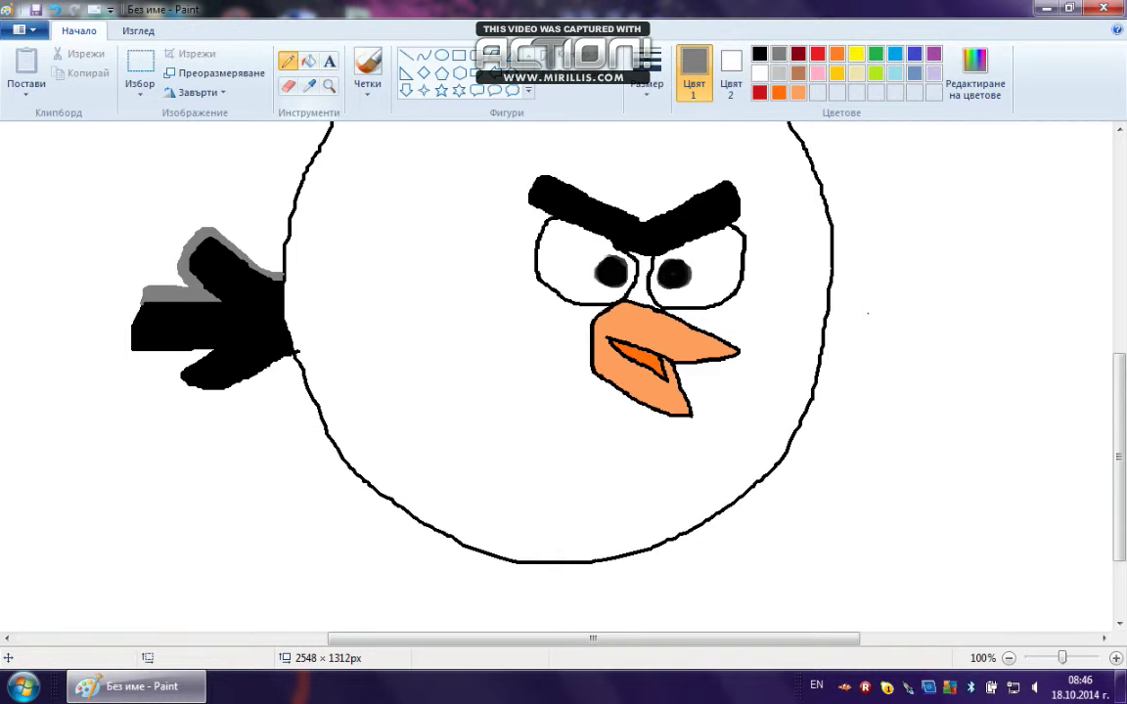
pyautogui.scroll(-3, 112, 278)
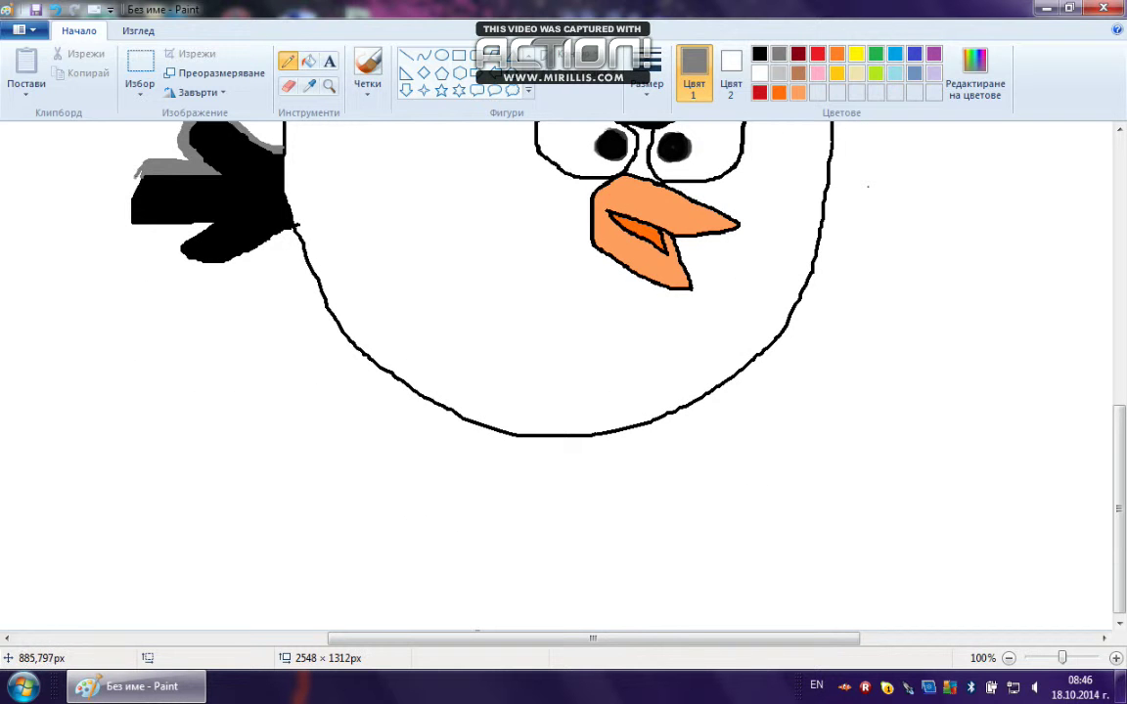
pyautogui.moveTo(124, 211)
pyautogui.mouseDown()
pyautogui.moveTo(190, 234)
pyautogui.moveTo(166, 243)
pyautogui.moveTo(198, 273)
pyautogui.moveTo(239, 256)
pyautogui.mouseUp()
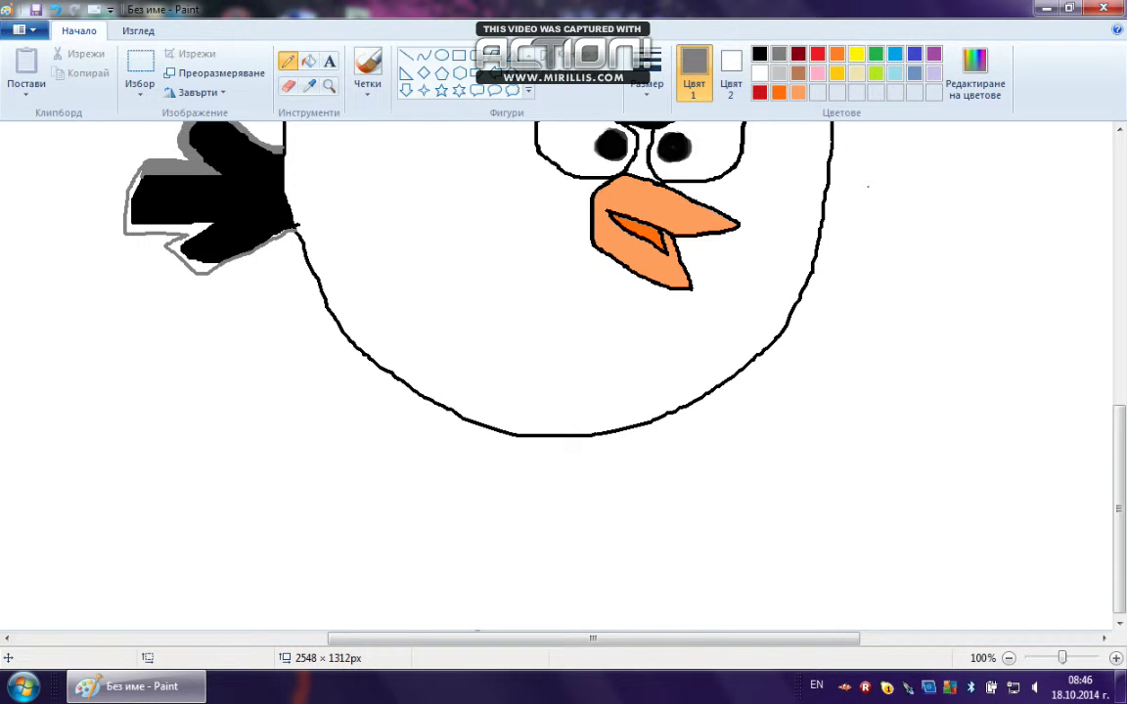
pyautogui.click(309, 61)
pyautogui.click(201, 266)
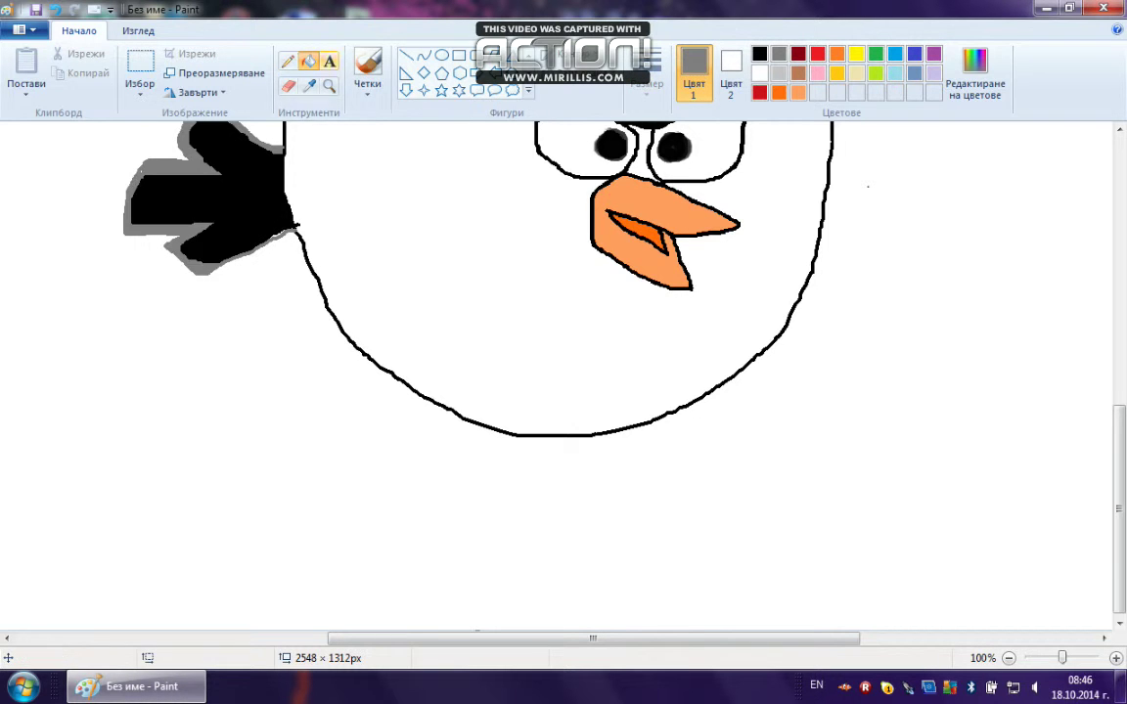
pyautogui.click(287, 61)
# Fill the body, the head feathers and the gap between the eyes with the custom red
pyautogui.scroll(2, 597, 149)
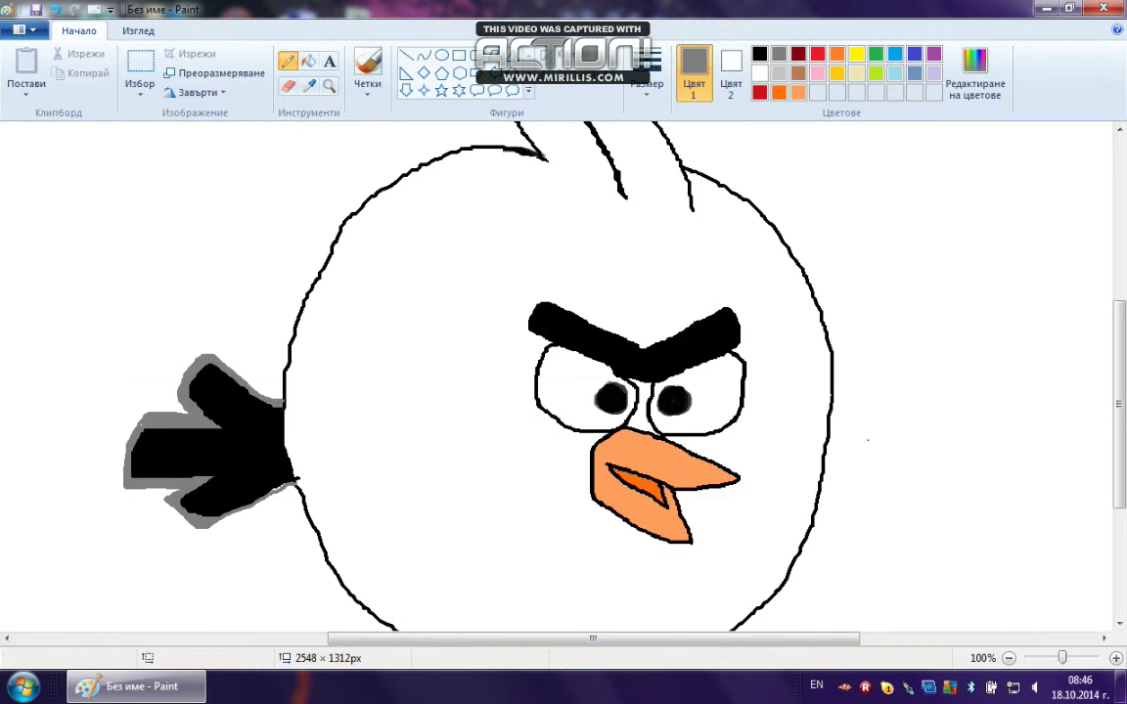
pyautogui.scroll(-1, 636, 156)
pyautogui.click(818, 55)
pyautogui.click(760, 93)
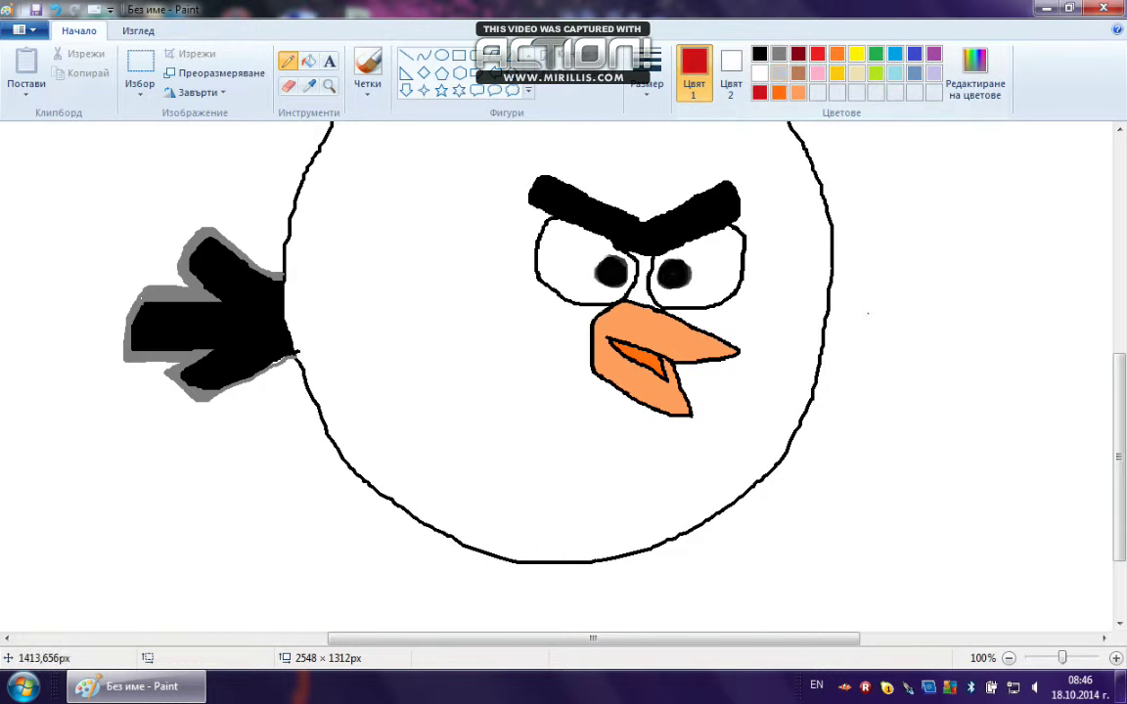
pyautogui.click(309, 61)
pyautogui.click(438, 318)
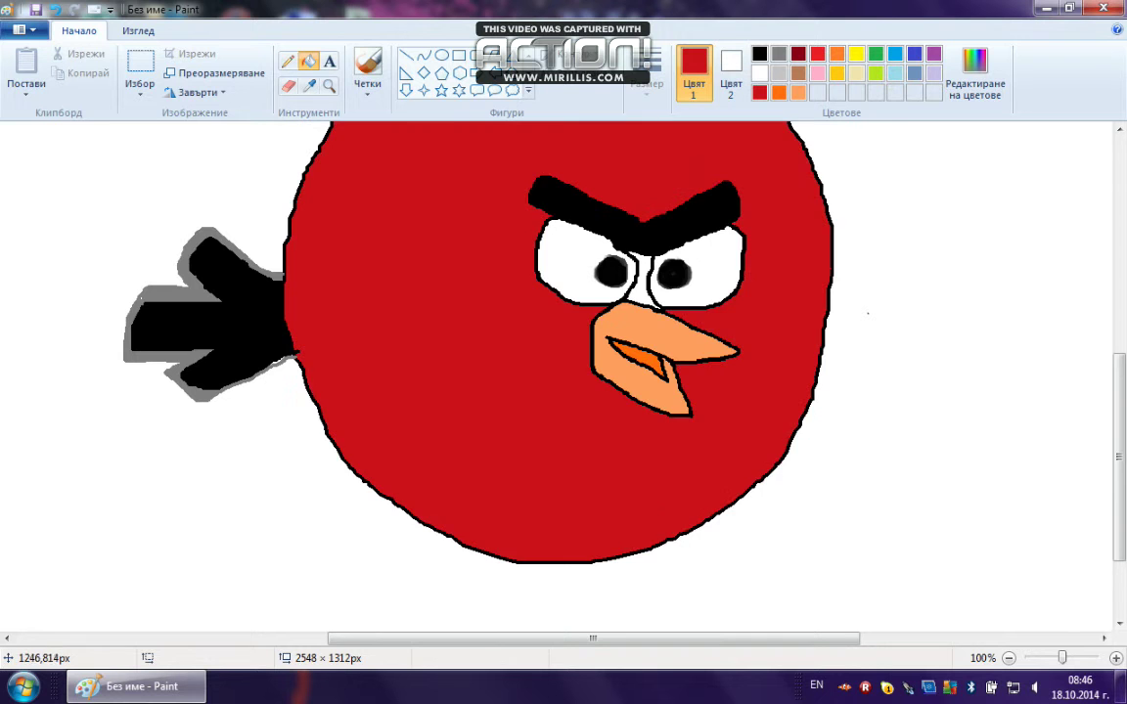
pyautogui.scroll(4, 564, 371)
pyautogui.scroll(-4, 564, 372)
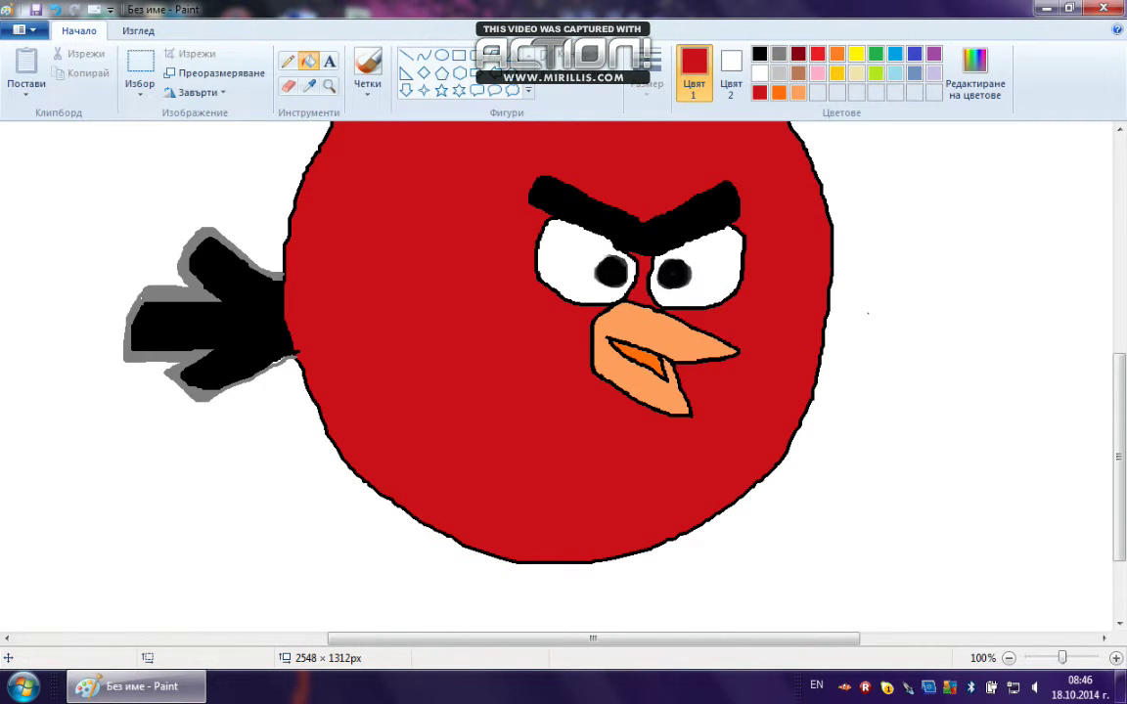
# Thicken the outlines of both head feathers with a black Brush
pyautogui.scroll(2, 564, 372)
pyautogui.click(368, 68)
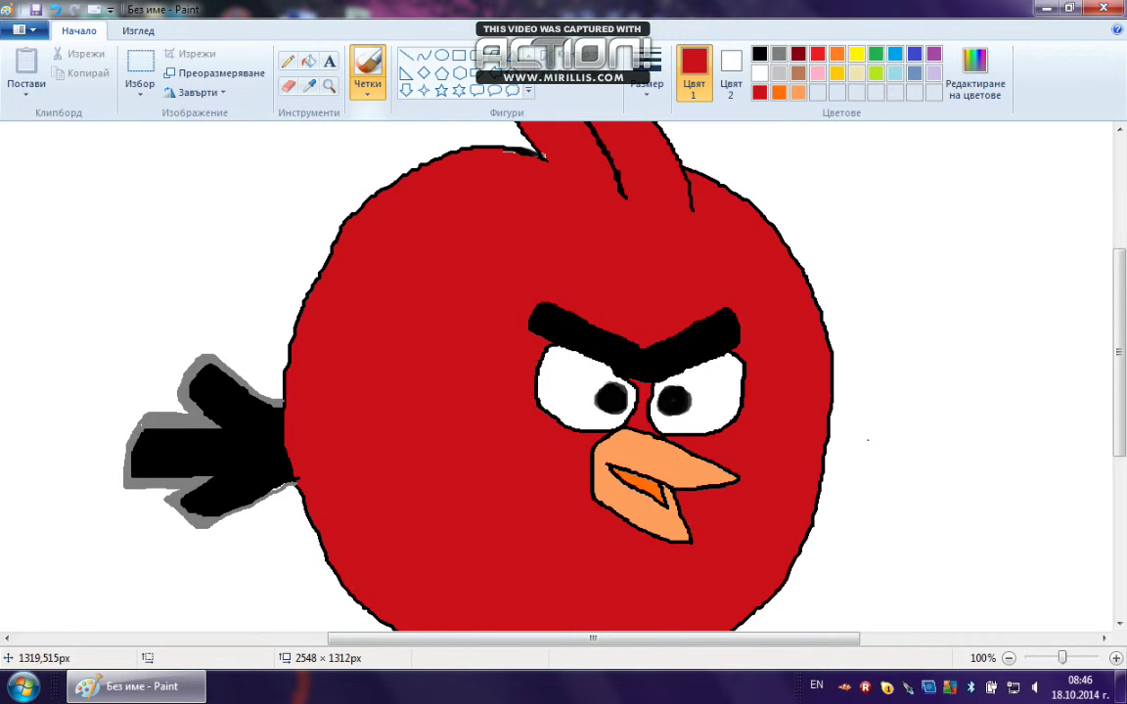
pyautogui.scroll(2, 460, 161)
pyautogui.click(759, 53)
pyautogui.click(549, 298)
pyautogui.moveTo(550, 298)
pyautogui.mouseDown()
pyautogui.moveTo(504, 231)
pyautogui.moveTo(518, 223)
pyautogui.moveTo(585, 239)
pyautogui.mouseUp()
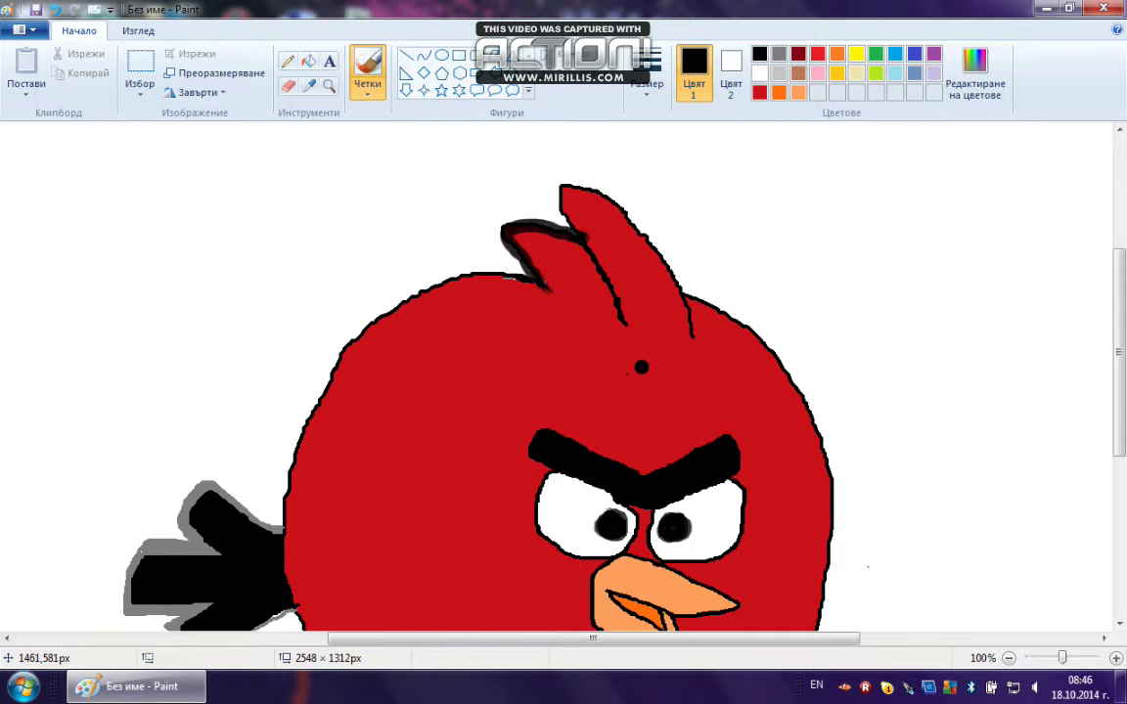
pyautogui.scroll(-2, 639, 364)
pyautogui.scroll(4, 719, 307)
pyautogui.moveTo(690, 463)
pyautogui.mouseDown()
pyautogui.moveTo(627, 341)
pyautogui.moveTo(591, 316)
pyautogui.moveTo(556, 317)
pyautogui.moveTo(622, 445)
pyautogui.mouseUp()
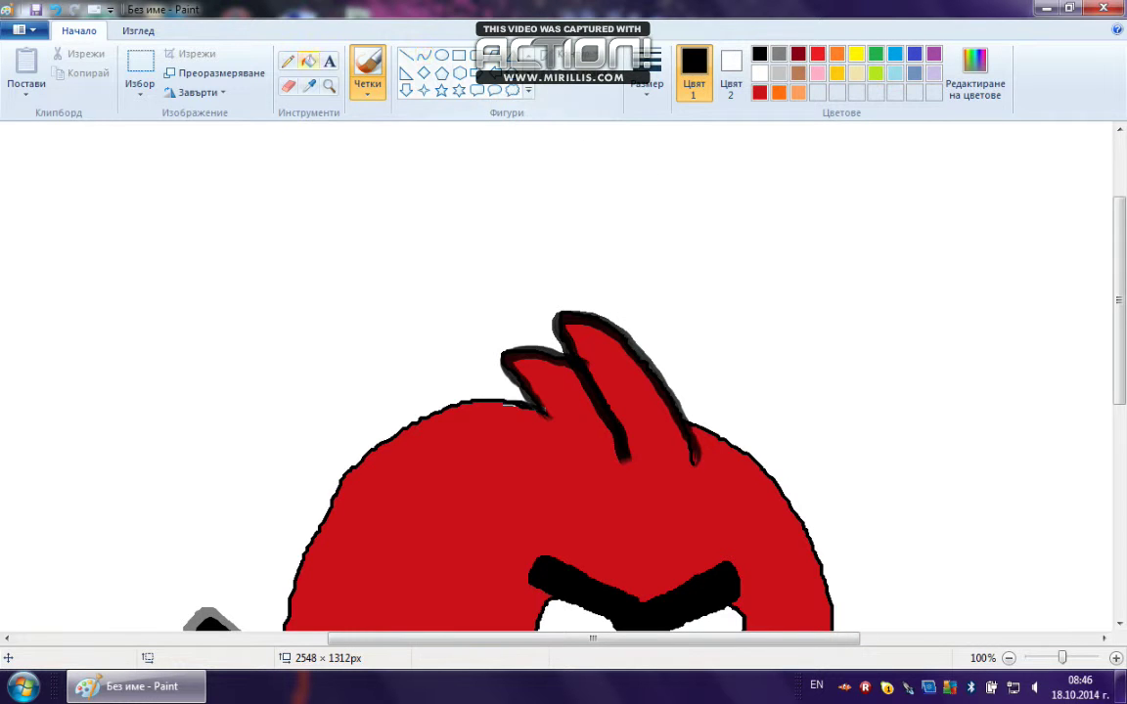
# Mix a darker orange with red 255, green 126 and blue 40 from the light orange, and fill the beak with it
pyautogui.click(287, 61)
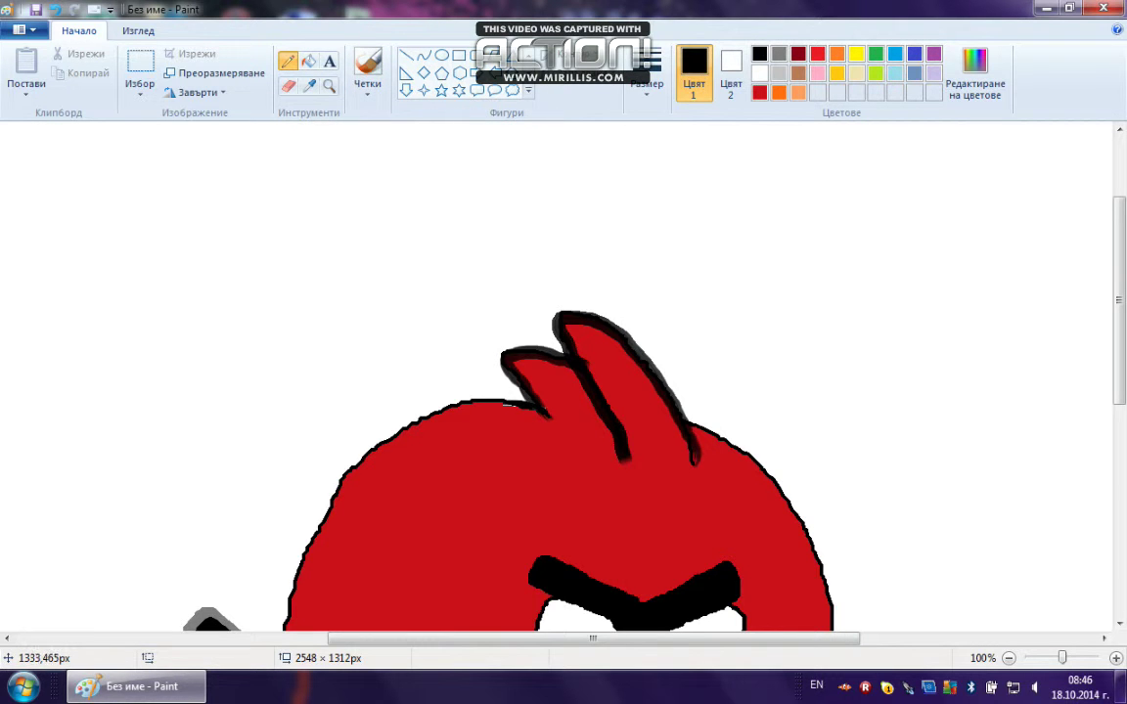
pyautogui.scroll(-5, 567, 396)
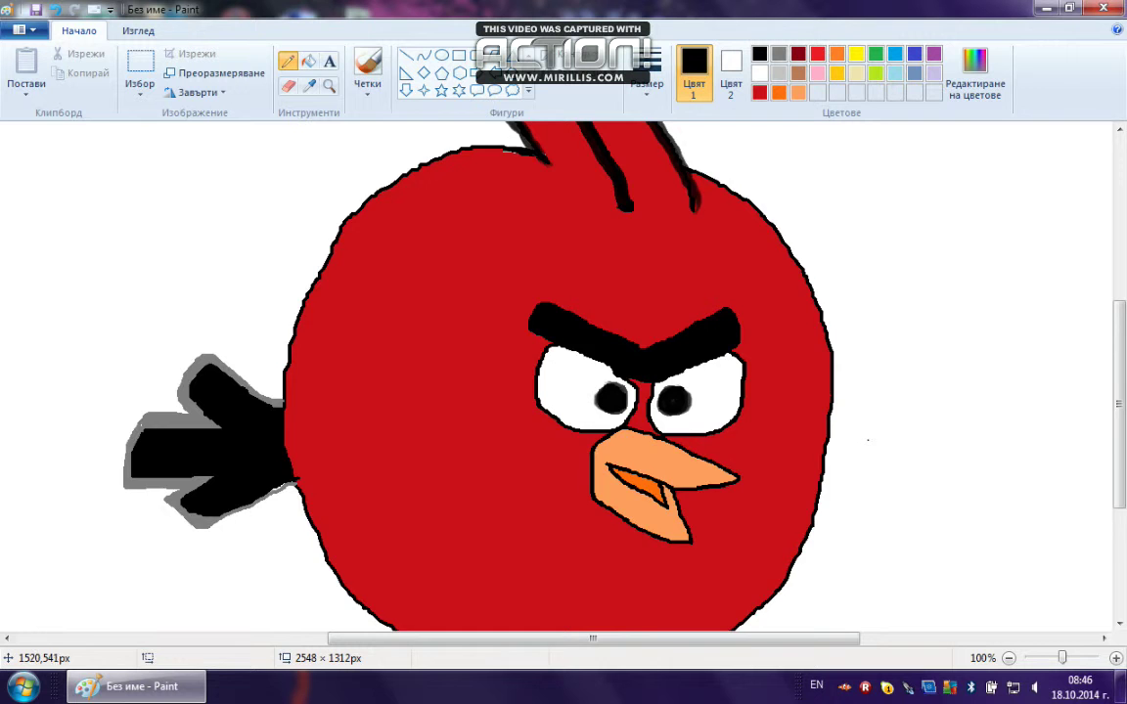
pyautogui.scroll(-2, 568, 377)
pyautogui.scroll(-2, 568, 377)
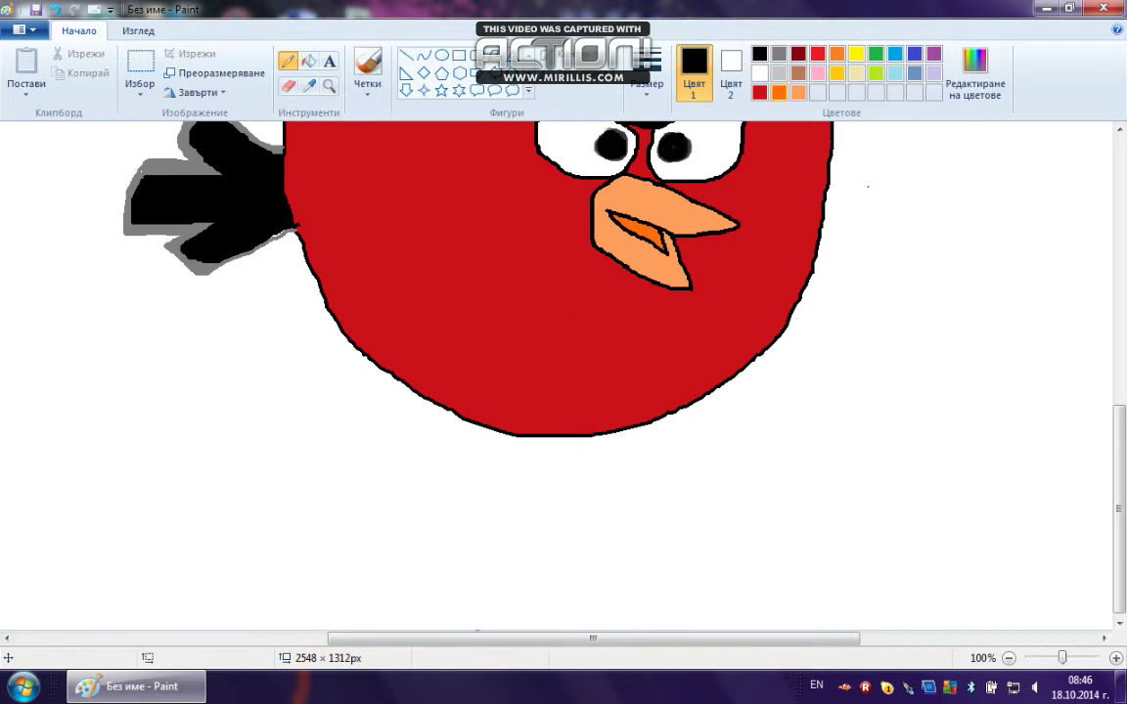
pyautogui.click(778, 92)
pyautogui.click(798, 92)
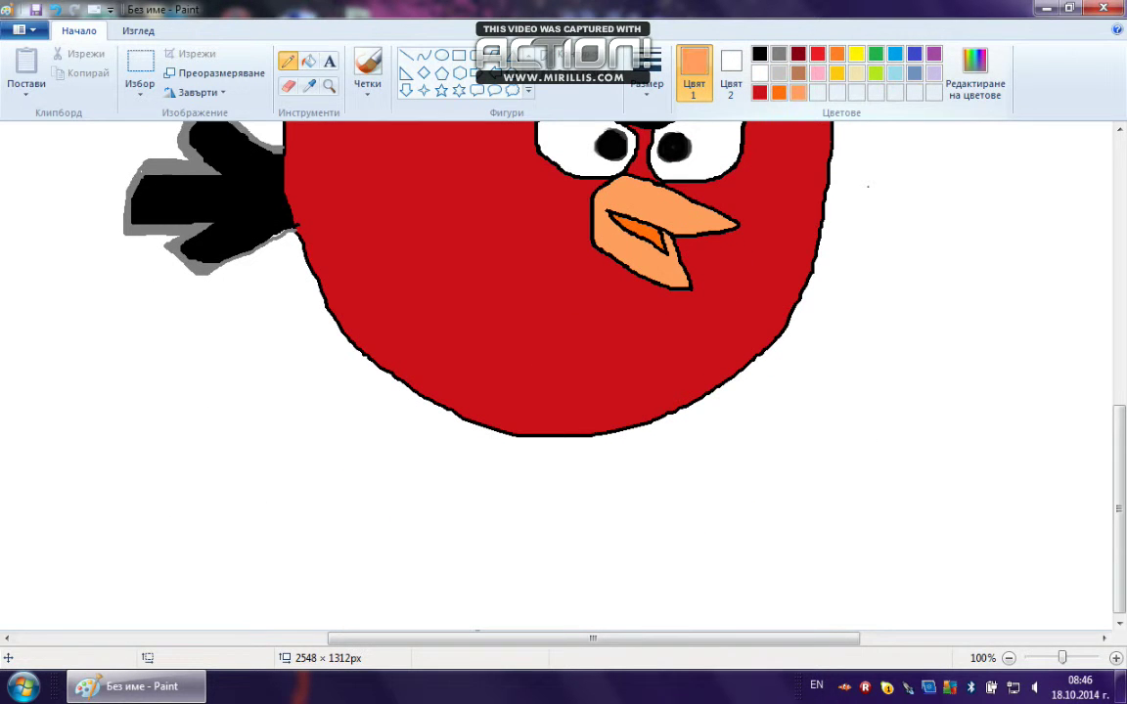
pyautogui.click(974, 74)
pyautogui.moveTo(769, 273); pyautogui.dragTo(769, 291)
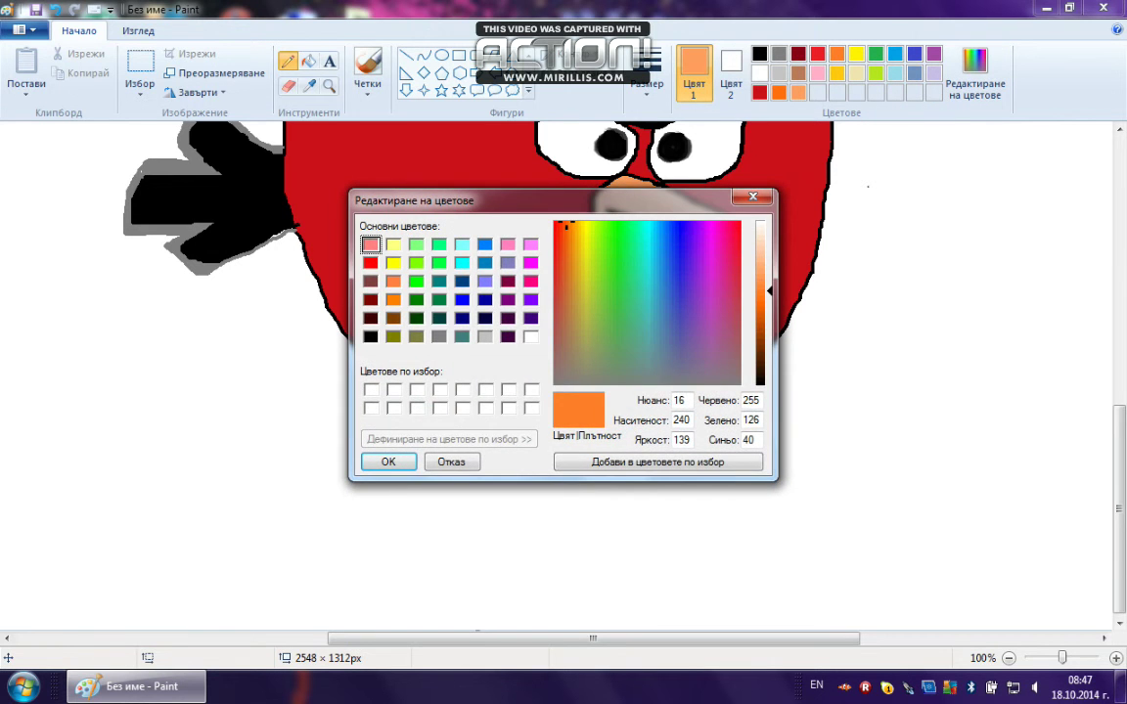
pyautogui.click(389, 462)
pyautogui.click(308, 61)
pyautogui.click(653, 208)
# Fill the whites of both eyes with light grey
pyautogui.scroll(3, 684, 293)
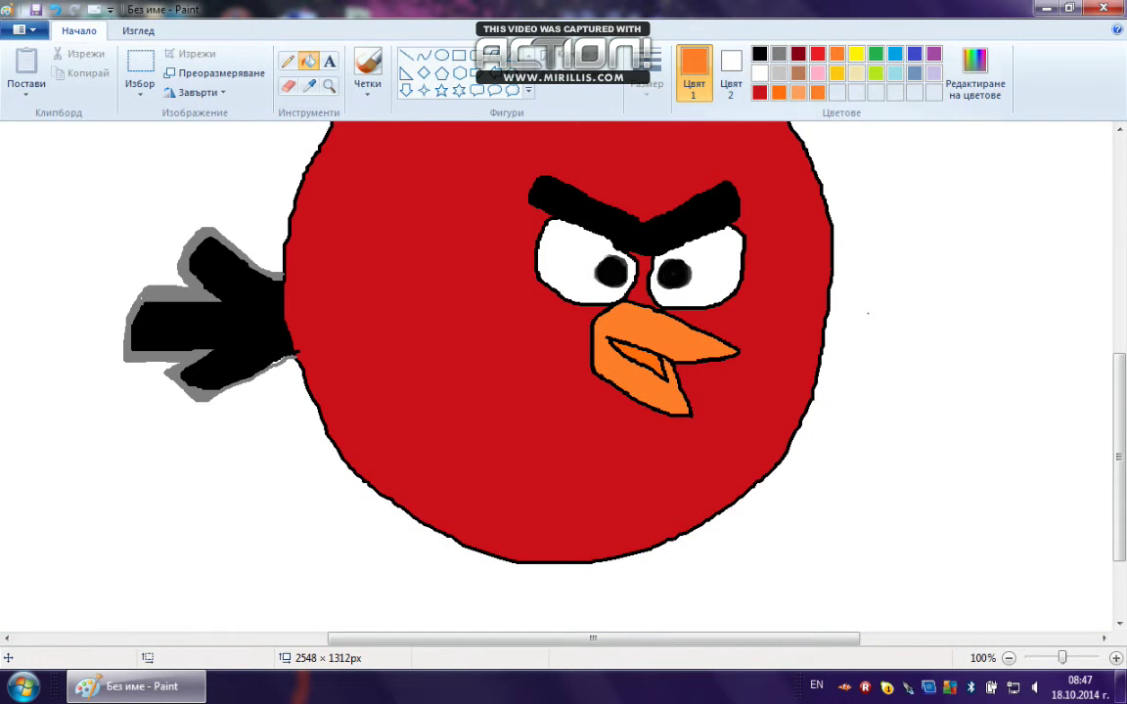
pyautogui.click(779, 73)
pyautogui.click(724, 278)
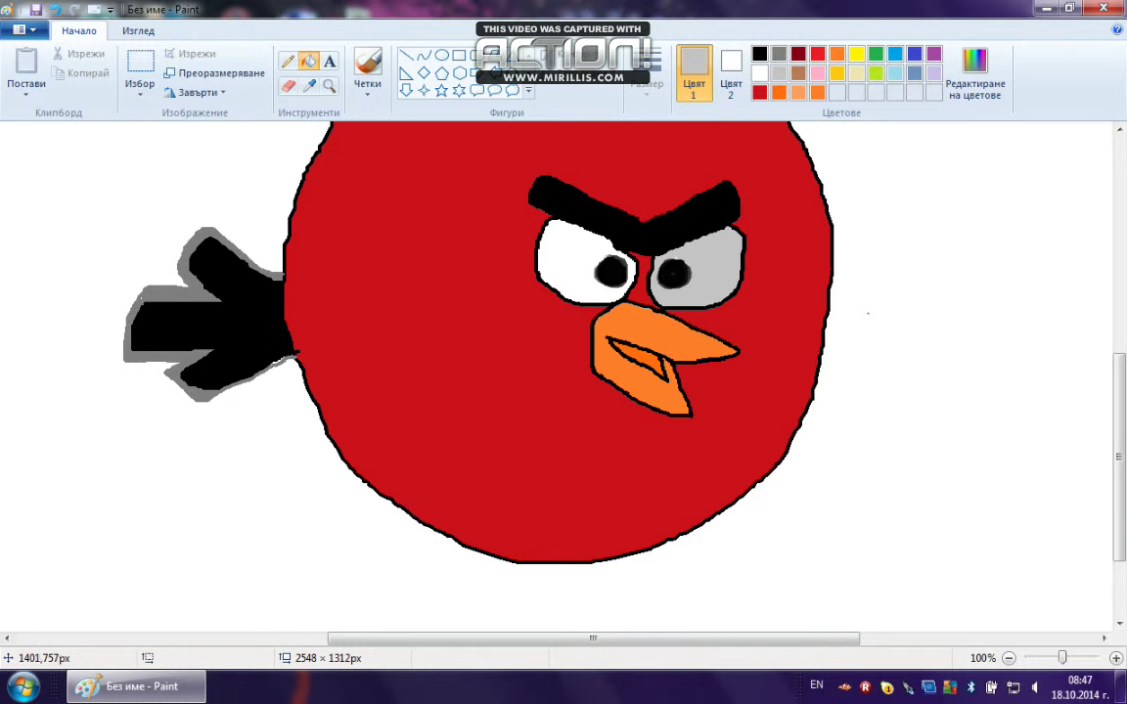
pyautogui.click(563, 260)
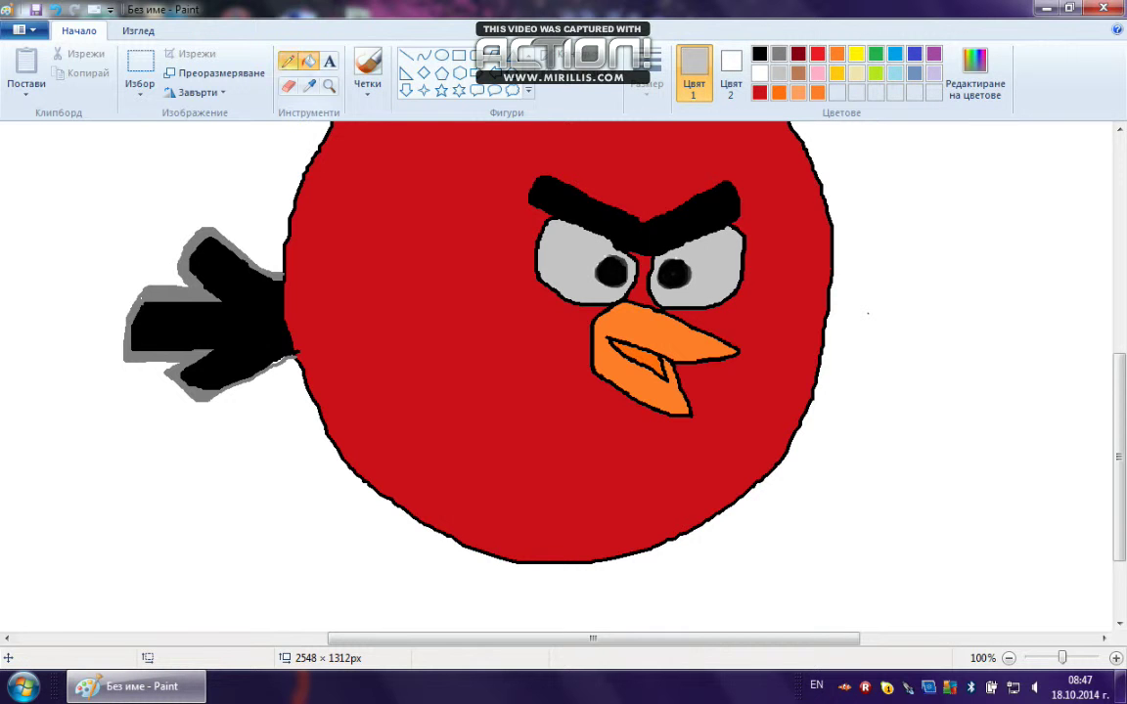
# Draw a curved belly edge on both sides of the beak with the light orange Pencil and fill the belly with the same colour
pyautogui.click(287, 61)
pyautogui.click(799, 92)
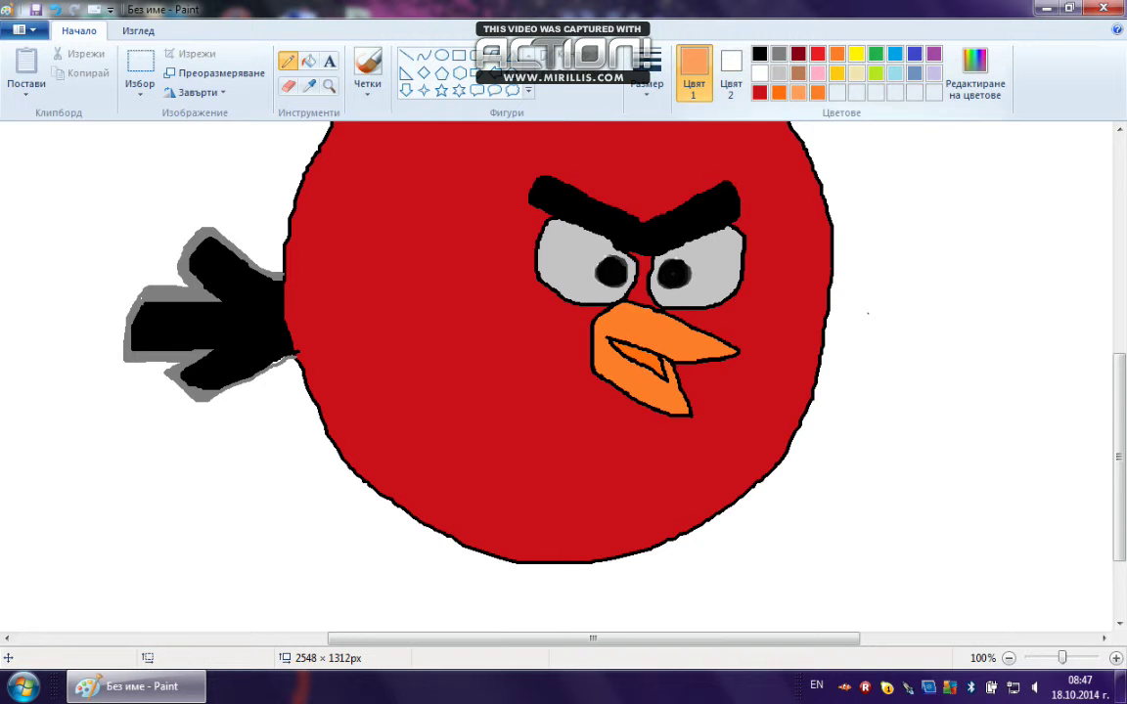
pyautogui.scroll(-3, 508, 334)
pyautogui.moveTo(354, 343)
pyautogui.mouseDown()
pyautogui.moveTo(388, 292)
pyautogui.moveTo(447, 257)
pyautogui.moveTo(578, 220)
pyautogui.mouseUp()
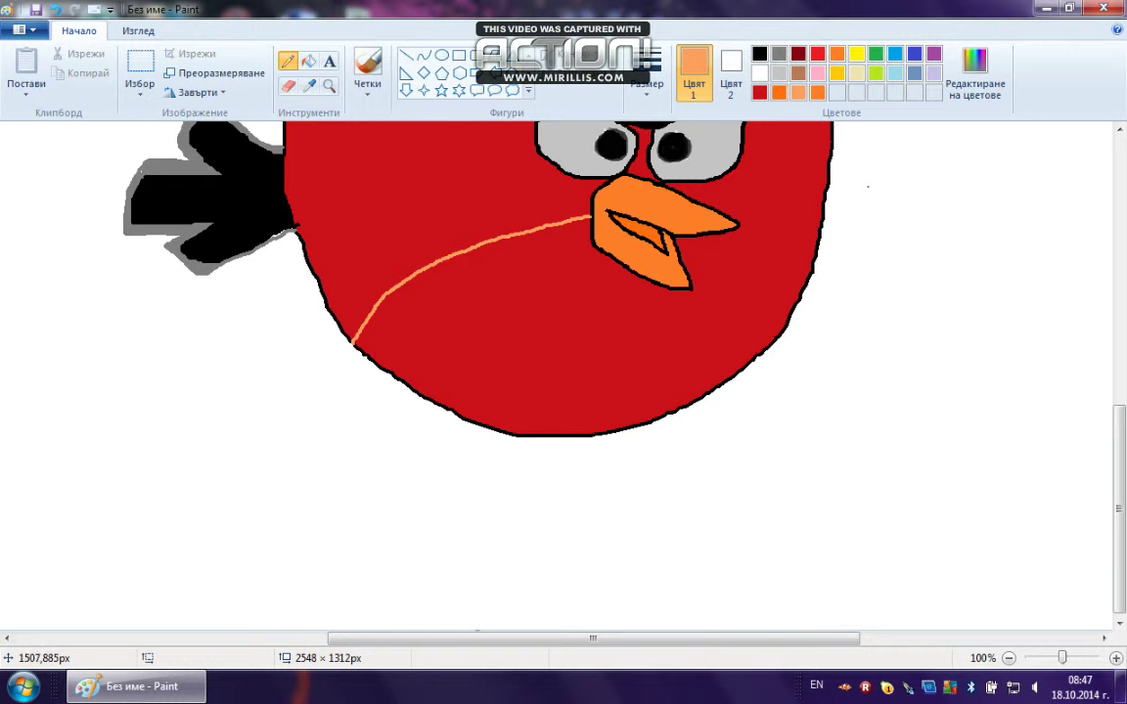
pyautogui.moveTo(669, 242)
pyautogui.mouseDown()
pyautogui.moveTo(719, 270)
pyautogui.moveTo(770, 332)
pyautogui.mouseUp()
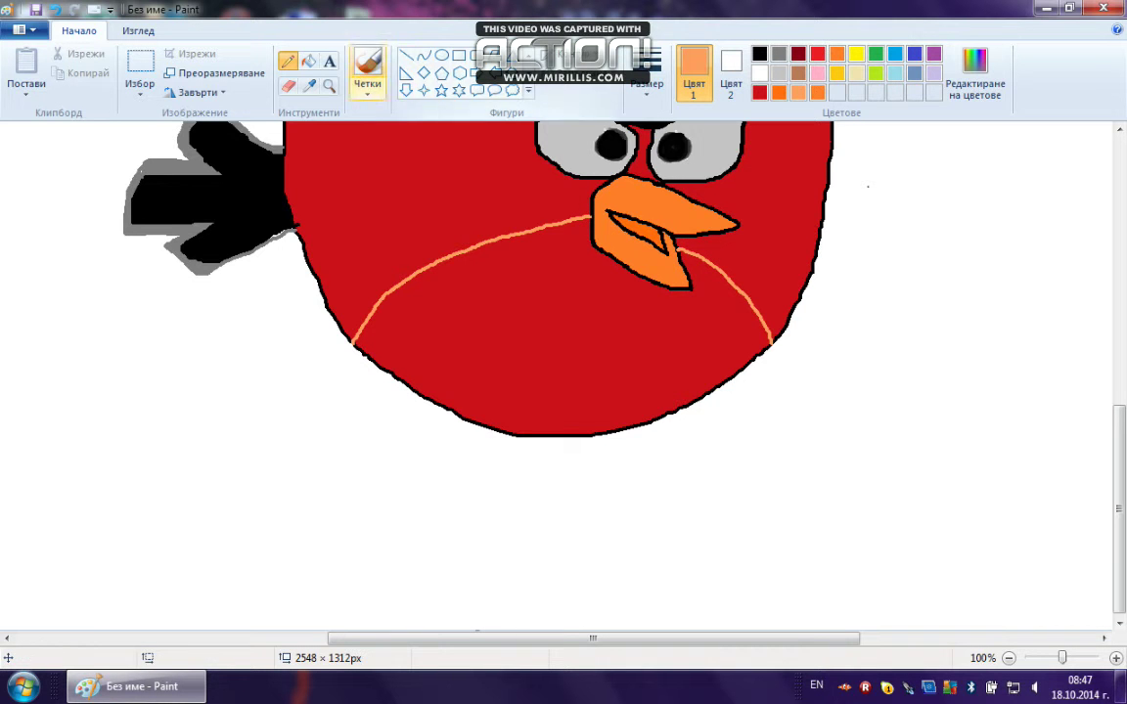
pyautogui.click(308, 60)
pyautogui.click(655, 362)
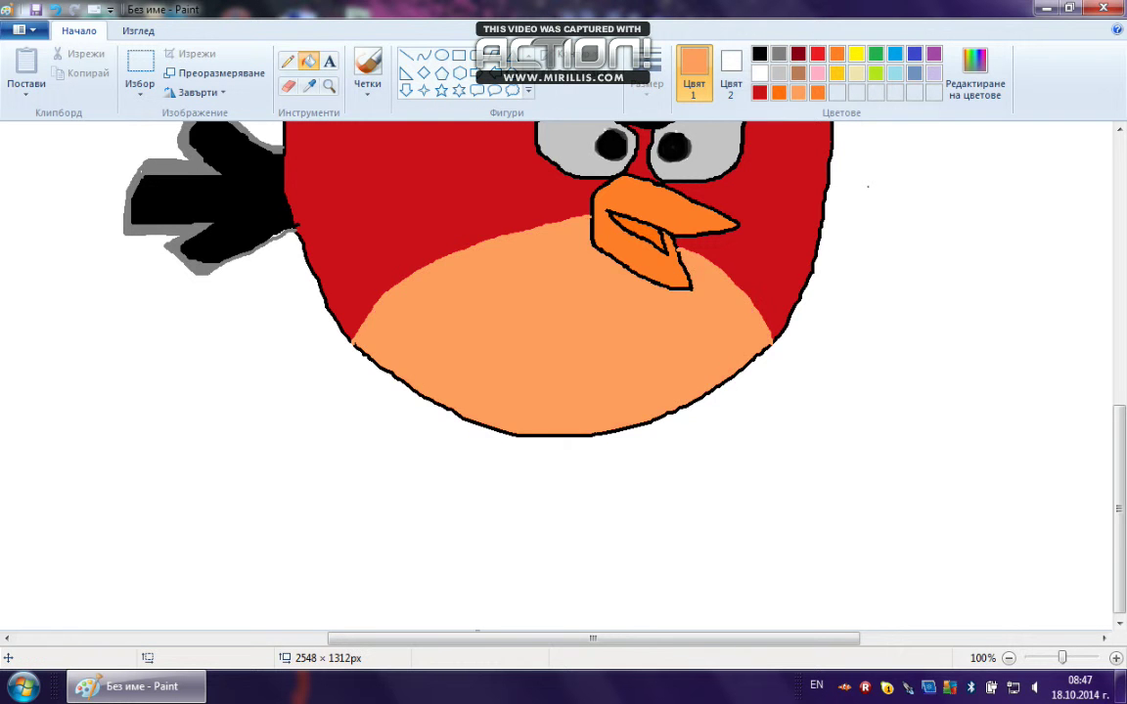
# Mix a paler peach from the light orange and refill the belly with it
pyautogui.click(975, 73)
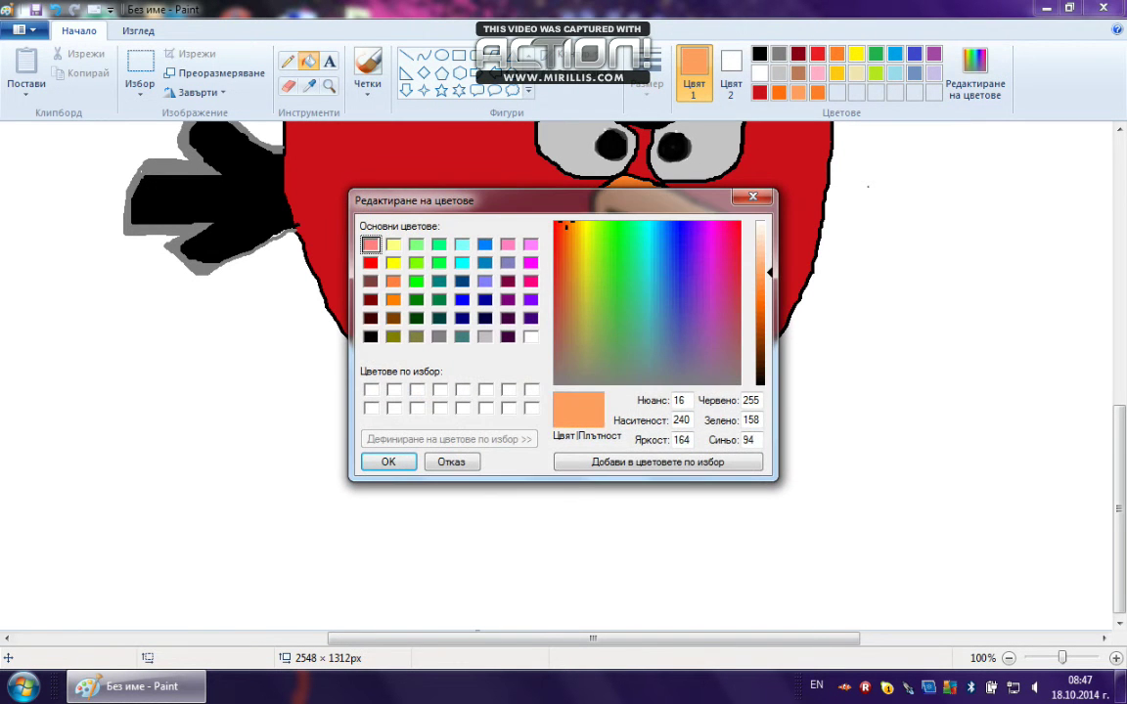
pyautogui.click(760, 252)
pyautogui.click(390, 462)
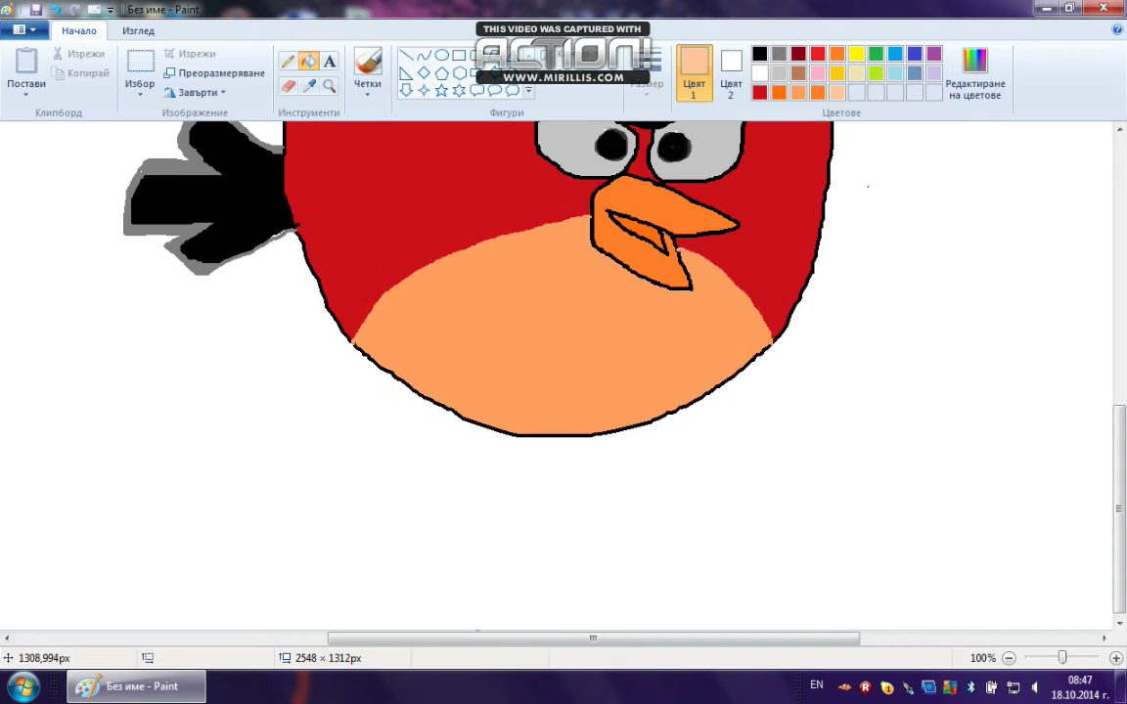
pyautogui.click(558, 381)
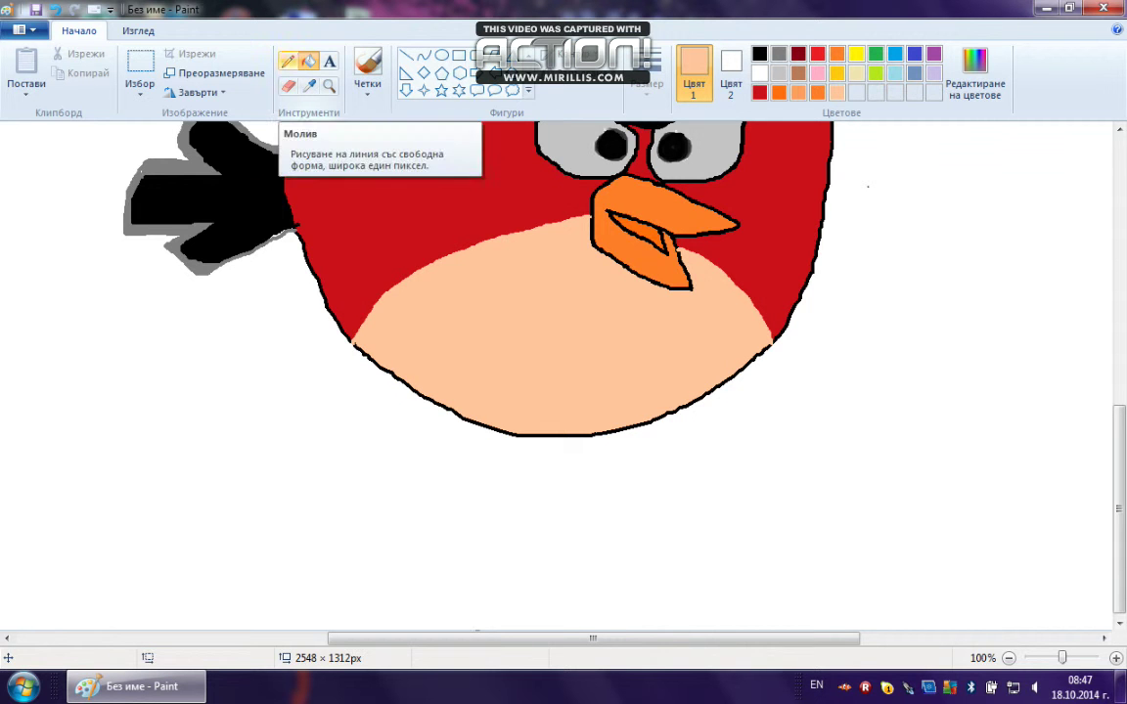
# Switch to the Pencil with dark red as the drawing colour for the markings on the bird's side
pyautogui.click(287, 60)
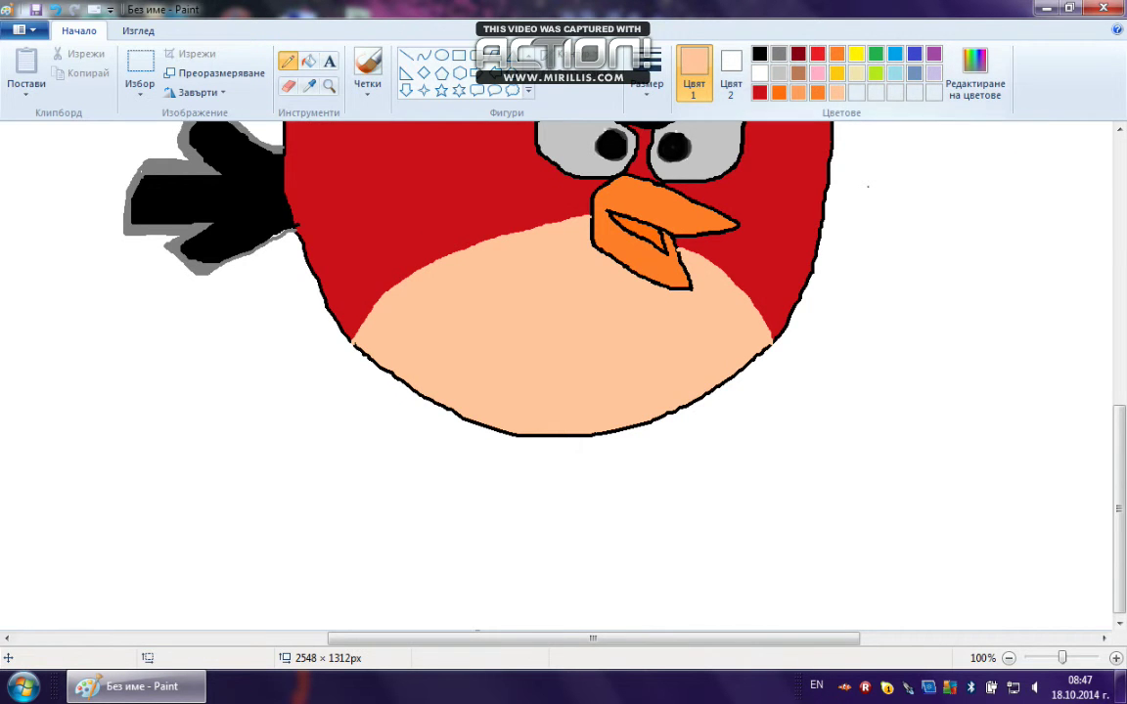
pyautogui.click(798, 52)
pyautogui.scroll(3, 443, 320)
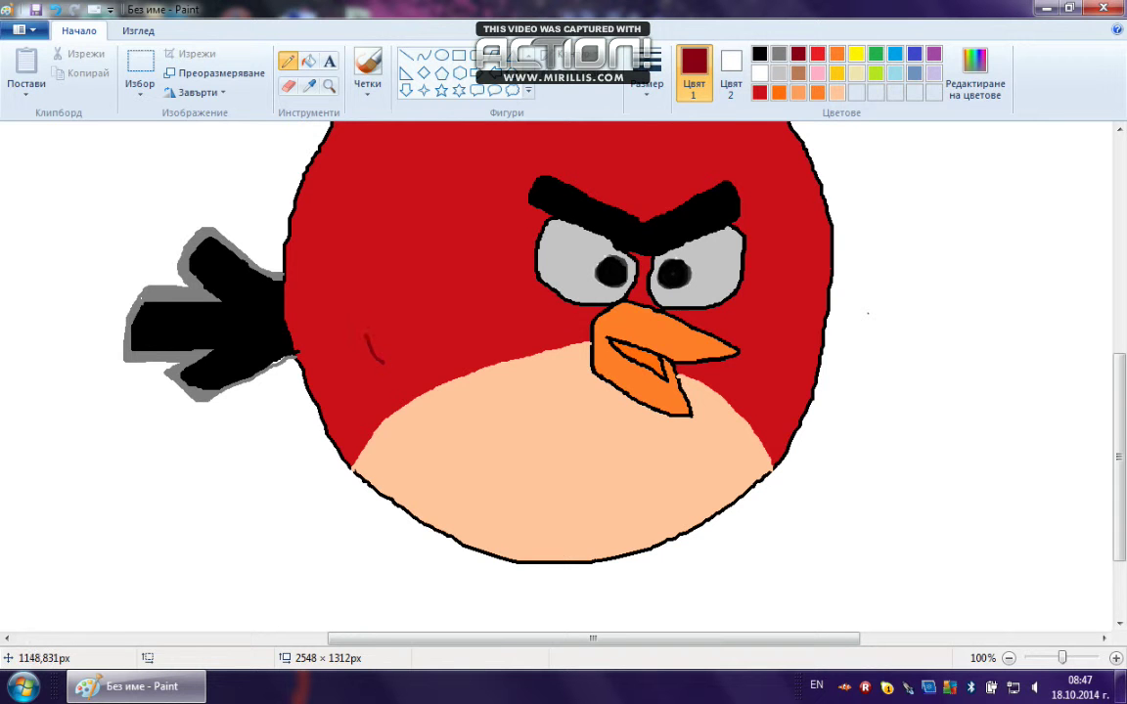
pyautogui.moveTo(369, 310)
pyautogui.mouseDown()
pyautogui.moveTo(411, 331)
pyautogui.moveTo(392, 368)
pyautogui.mouseUp()
pyautogui.moveTo(446, 333)
pyautogui.mouseDown()
pyautogui.moveTo(432, 292)
pyautogui.moveTo(459, 291)
pyautogui.moveTo(478, 323)
pyautogui.moveTo(475, 342)
pyautogui.moveTo(459, 347)
pyautogui.moveTo(505, 317)
pyautogui.moveTo(486, 323)
pyautogui.moveTo(482, 344)
pyautogui.moveTo(497, 273)
pyautogui.moveTo(520, 287)
pyautogui.moveTo(529, 315)
pyautogui.mouseUp()
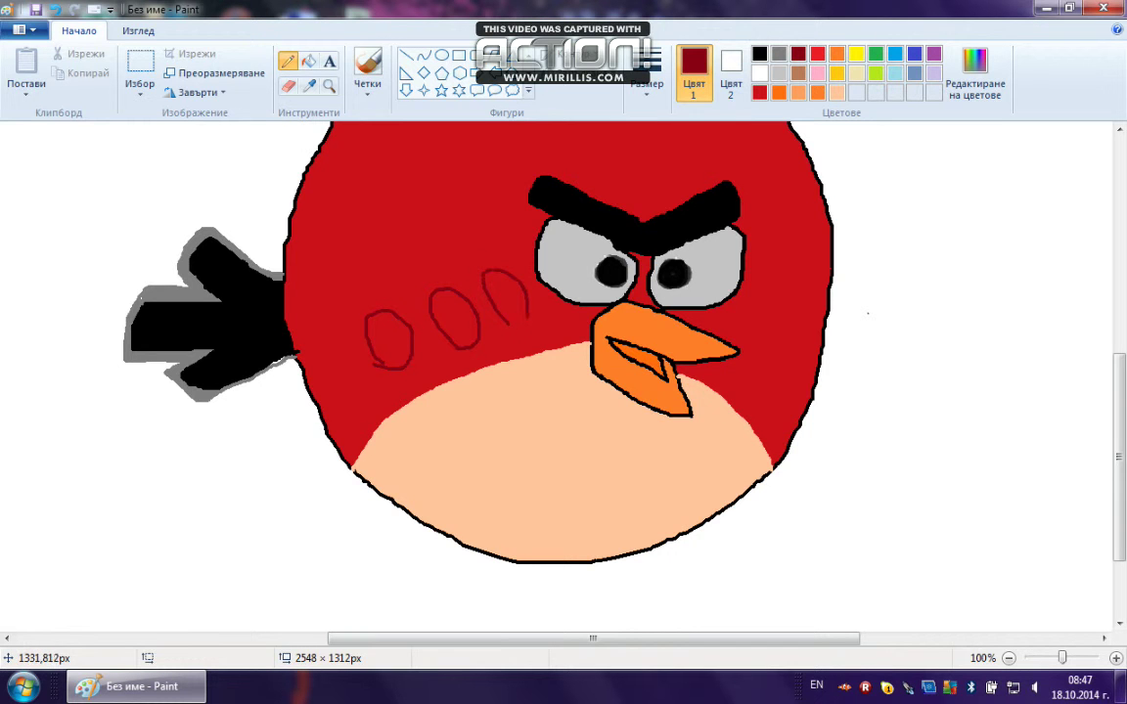
pyautogui.hotkey('ctrl', 'z')
pyautogui.hotkey('ctrl', 'z')
pyautogui.hotkey('ctrl', 'z')
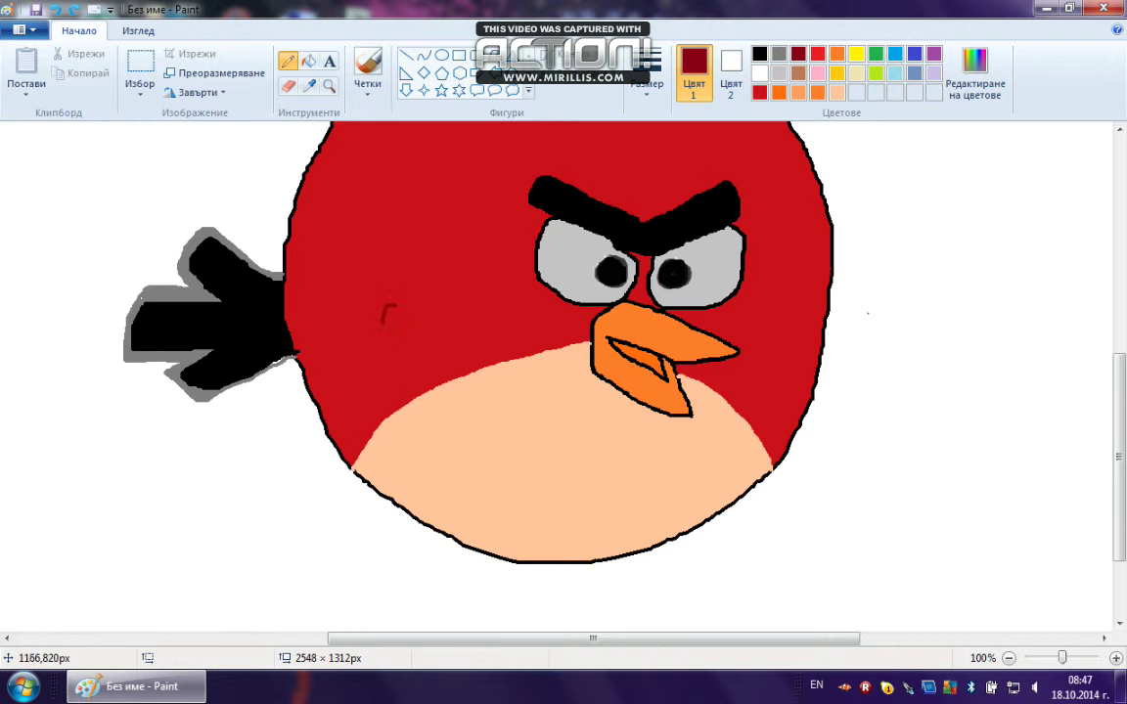
# Draw three separate dark red ovals above the belly, growing in size towards the eye, and fill them with dark red
pyautogui.moveTo(397, 306)
pyautogui.mouseDown()
pyautogui.moveTo(386, 305)
pyautogui.moveTo(431, 290)
pyautogui.moveTo(467, 296)
pyautogui.mouseUp()
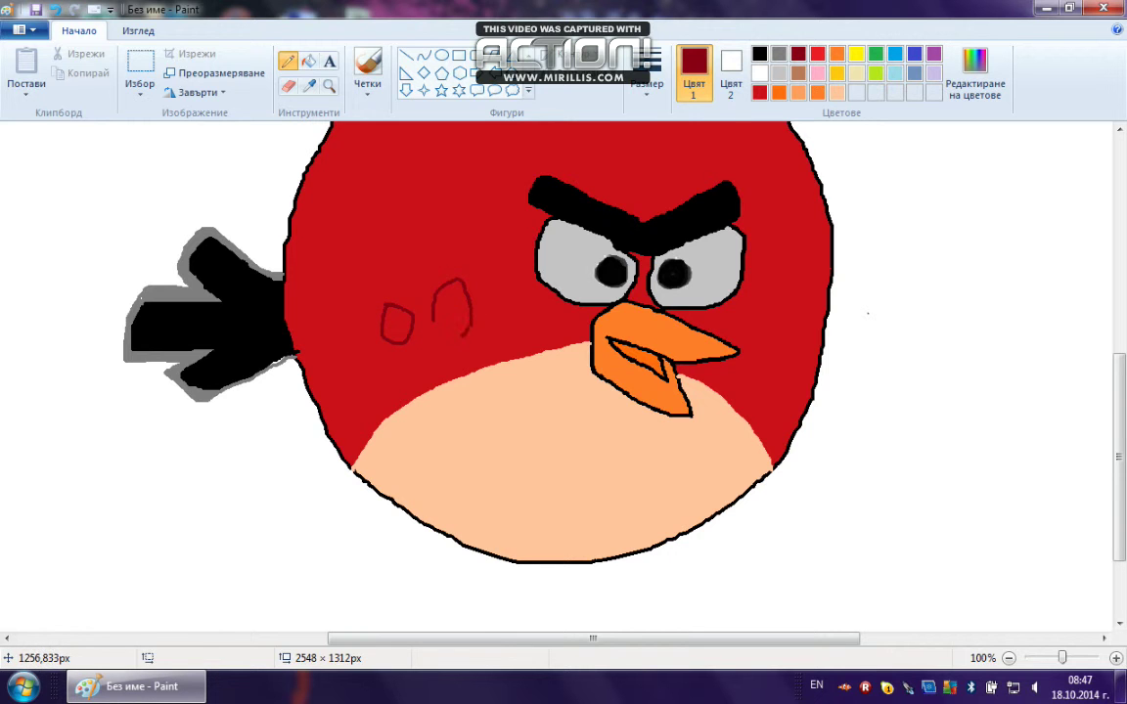
pyautogui.moveTo(507, 320)
pyautogui.mouseDown()
pyautogui.moveTo(509, 266)
pyautogui.moveTo(528, 270)
pyautogui.moveTo(539, 307)
pyautogui.mouseUp()
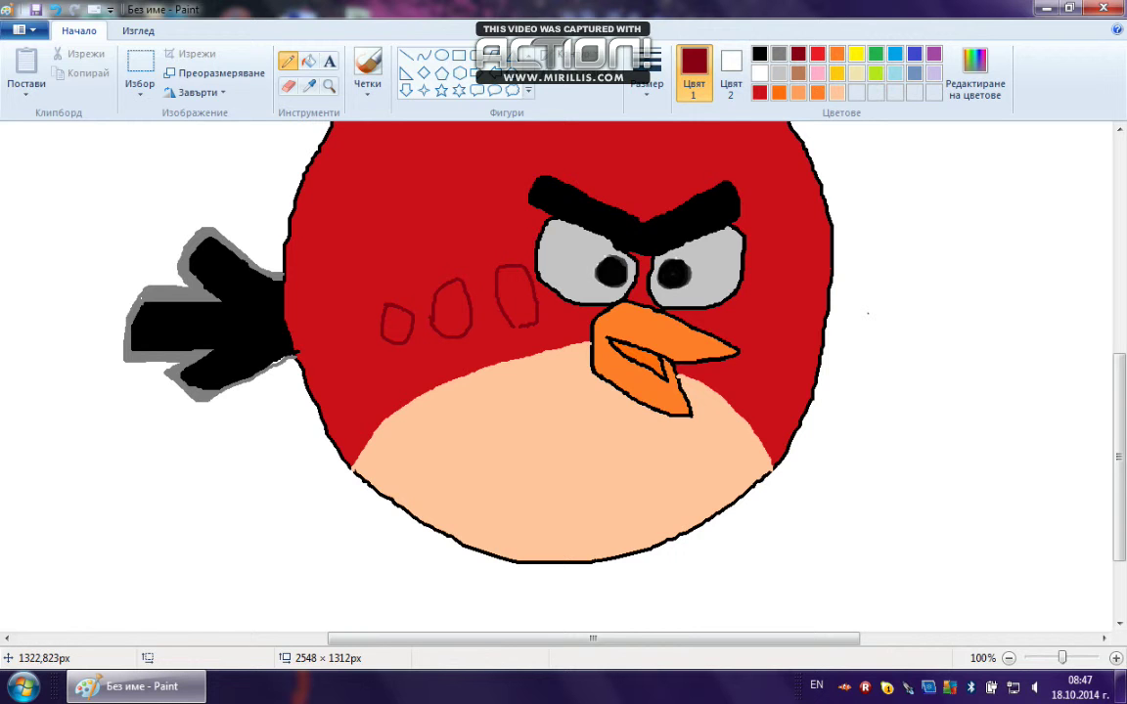
pyautogui.click(308, 61)
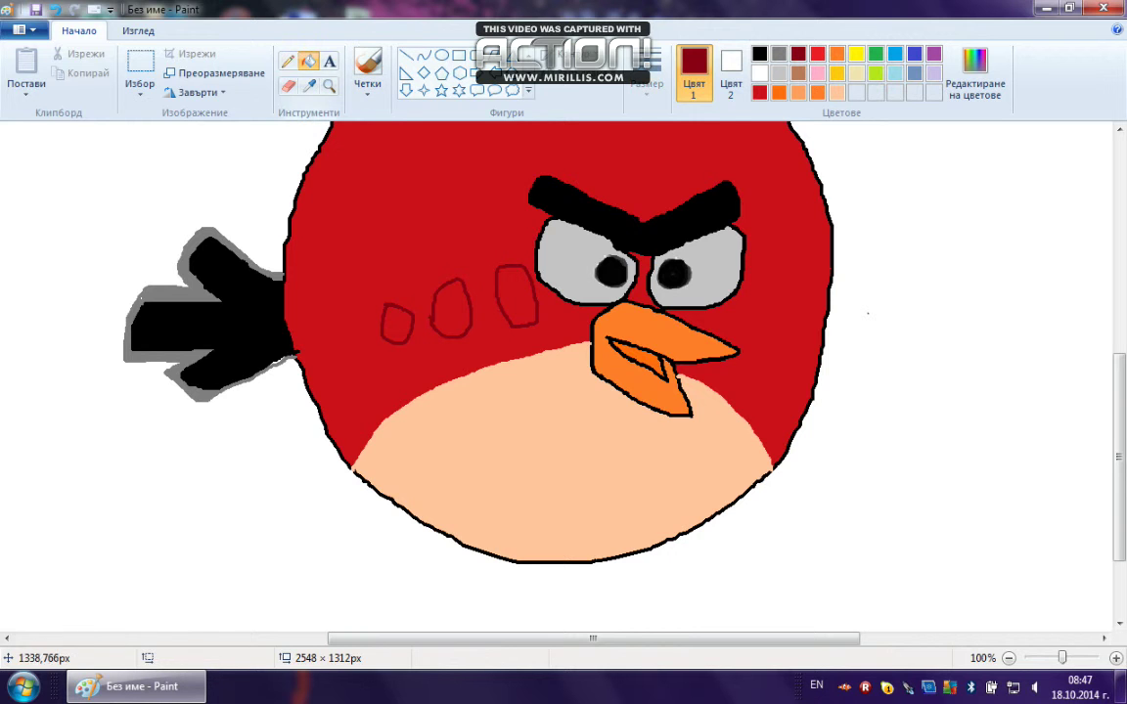
pyautogui.click(516, 295)
pyautogui.click(451, 311)
pyautogui.click(396, 324)
# Draw a dark red shading contour with the Pencil from the head feathers down the back, along the belly's upper edge and around the nearer eye
pyautogui.scroll(5, 396, 324)
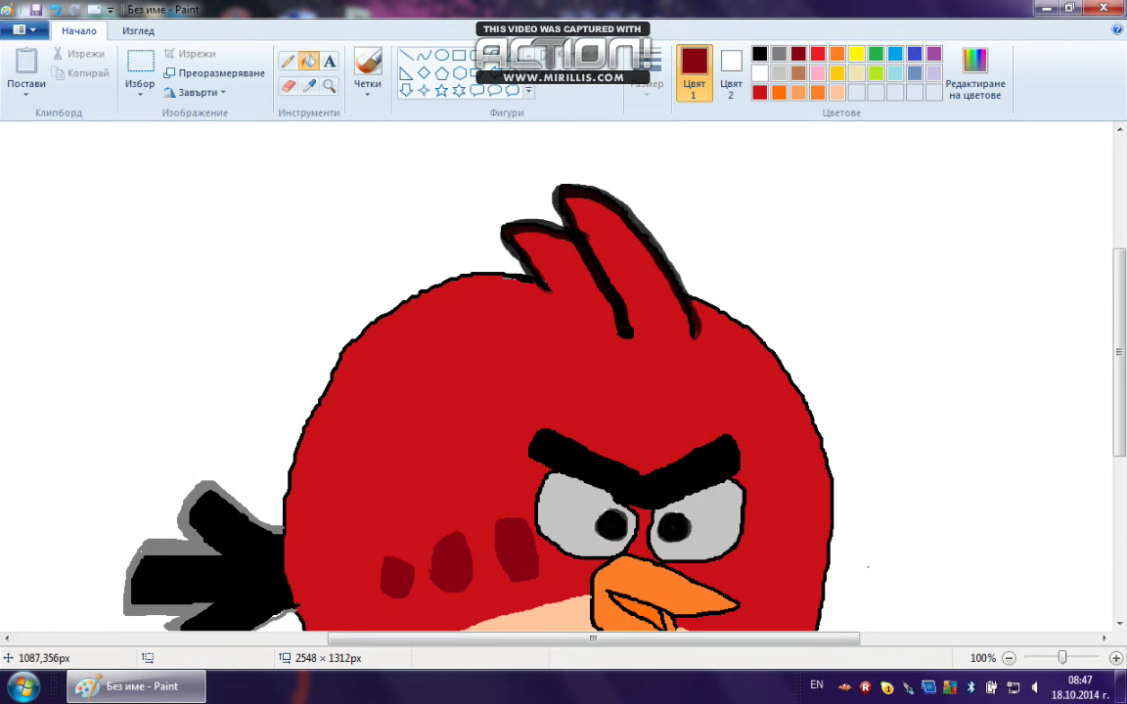
pyautogui.click(287, 61)
pyautogui.scroll(-1, 528, 211)
pyautogui.scroll(1, 550, 185)
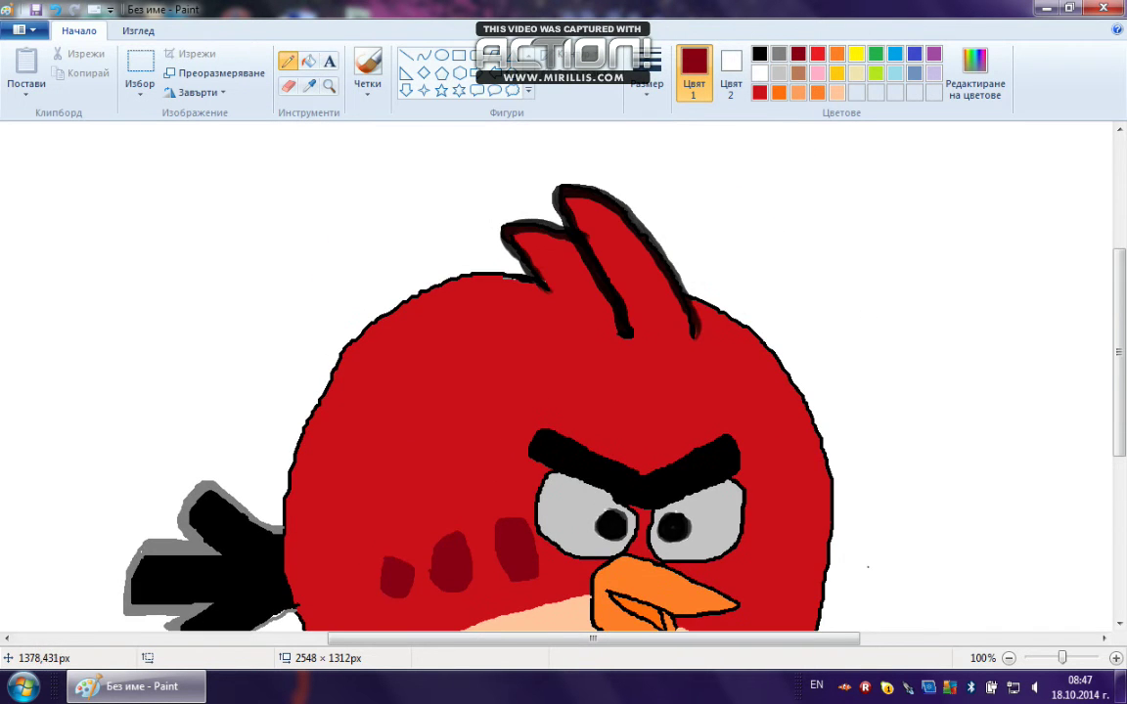
pyautogui.moveTo(577, 242)
pyautogui.mouseDown()
pyautogui.moveTo(544, 258)
pyautogui.moveTo(566, 308)
pyautogui.moveTo(476, 303)
pyautogui.moveTo(419, 318)
pyautogui.moveTo(382, 355)
pyautogui.moveTo(302, 474)
pyautogui.moveTo(302, 528)
pyautogui.mouseUp()
pyautogui.scroll(-5, 303, 528)
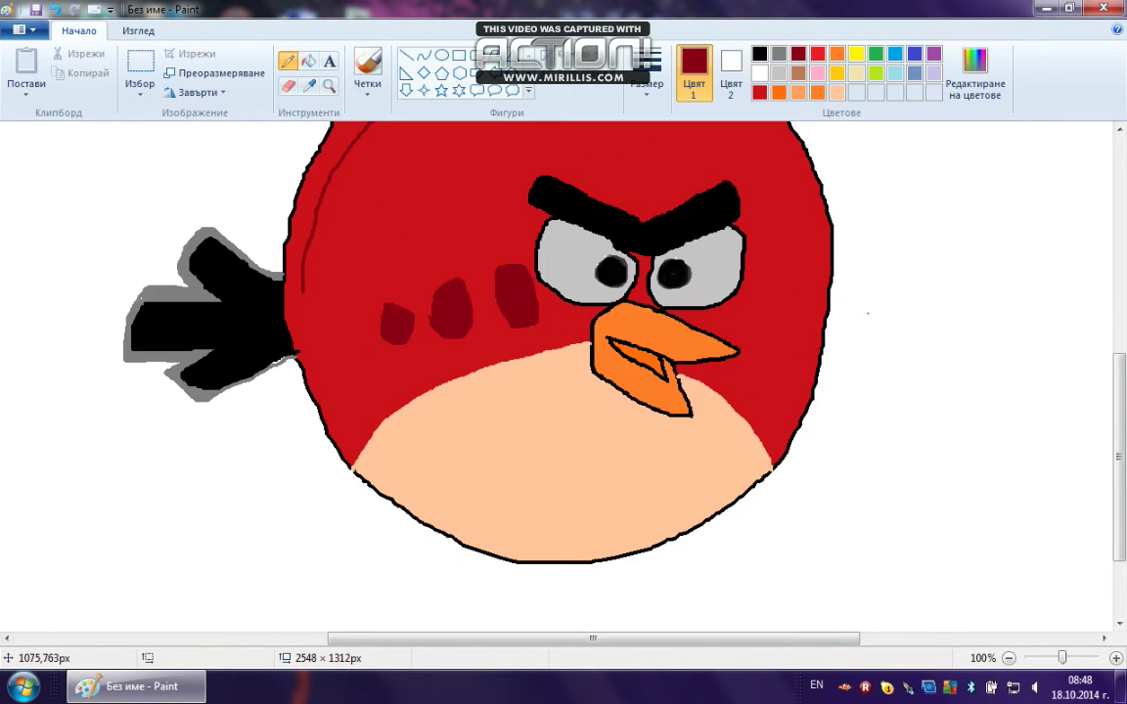
pyautogui.moveTo(302, 291); pyautogui.dragTo(326, 395)
pyautogui.moveTo(343, 437)
pyautogui.mouseDown()
pyautogui.moveTo(430, 387)
pyautogui.moveTo(577, 336)
pyautogui.mouseUp()
pyautogui.moveTo(524, 286)
pyautogui.mouseDown()
pyautogui.moveTo(357, 430)
pyautogui.moveTo(535, 227)
pyautogui.mouseUp()
# Fill the strips between the shading contour and the back, belly and eye edges with dark red
pyautogui.click(309, 61)
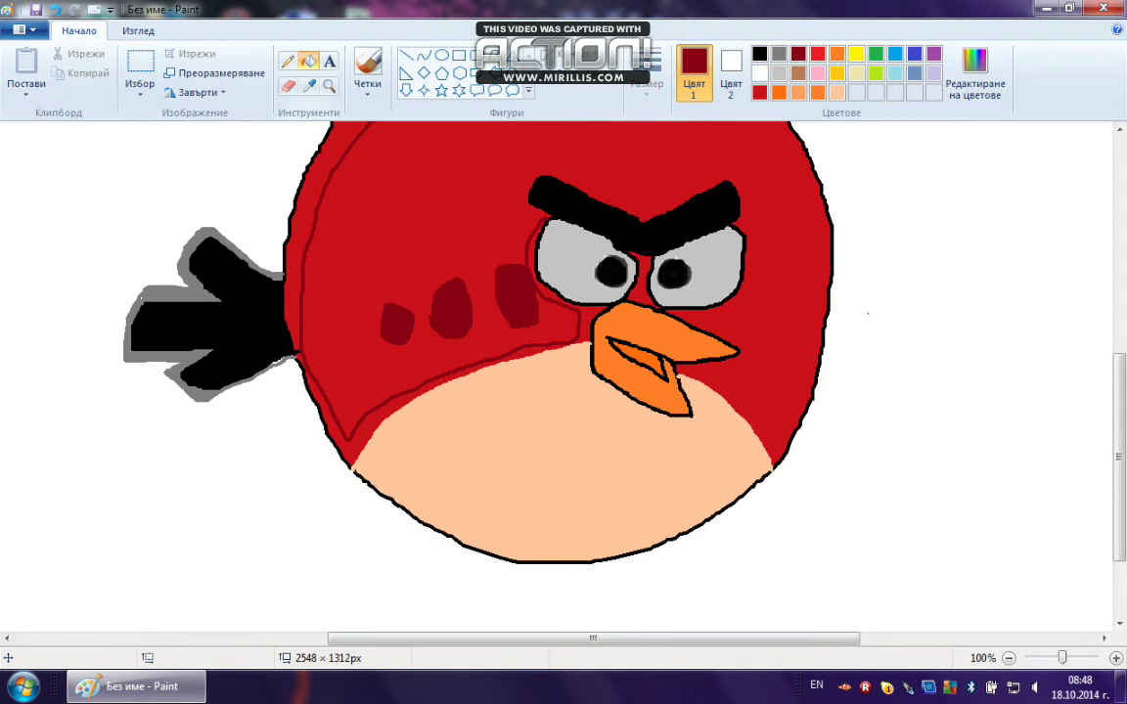
pyautogui.click(536, 262)
pyautogui.click(343, 449)
pyautogui.scroll(3, 323, 440)
pyautogui.click(297, 365)
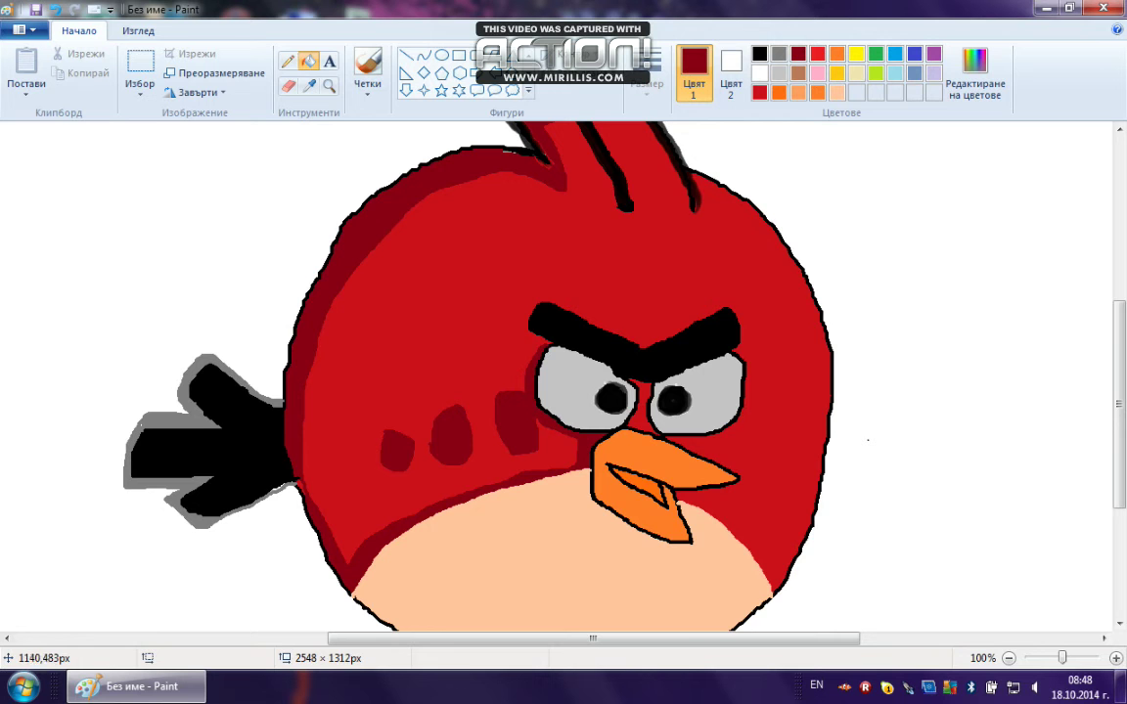
# Mix a darker peach with red 255, green 184 and blue 136, and draw a curved shading line below the belly's upper edge with the Pencil
pyautogui.click(287, 61)
pyautogui.scroll(-3, 587, 391)
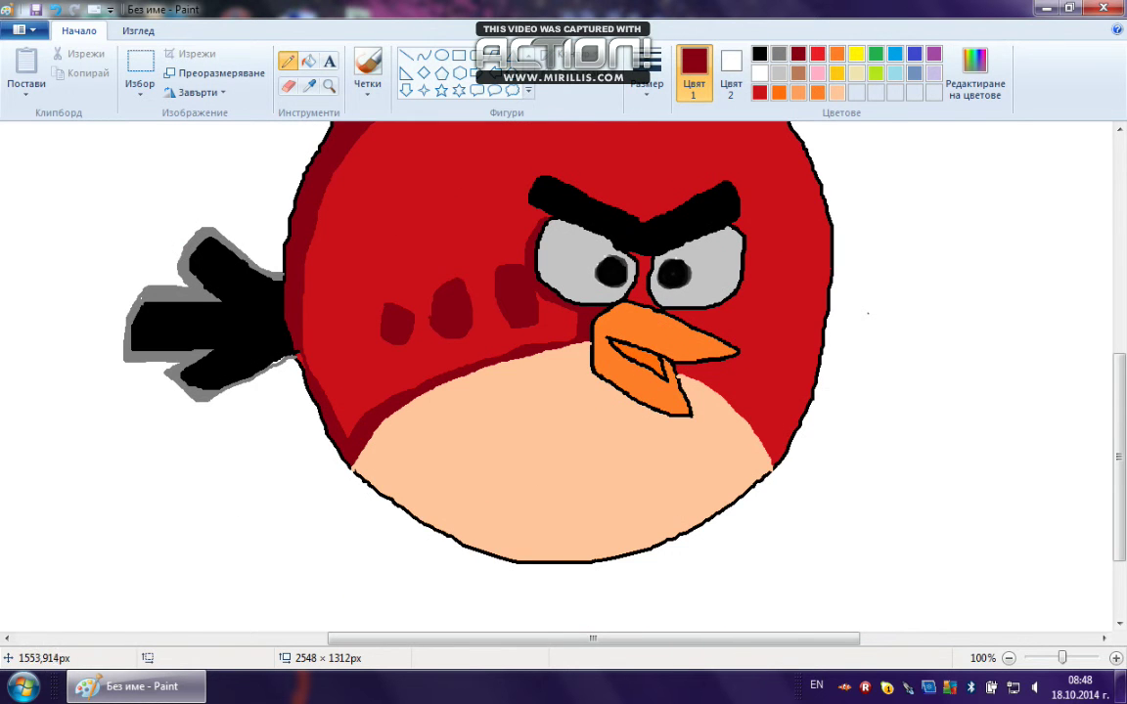
pyautogui.click(837, 92)
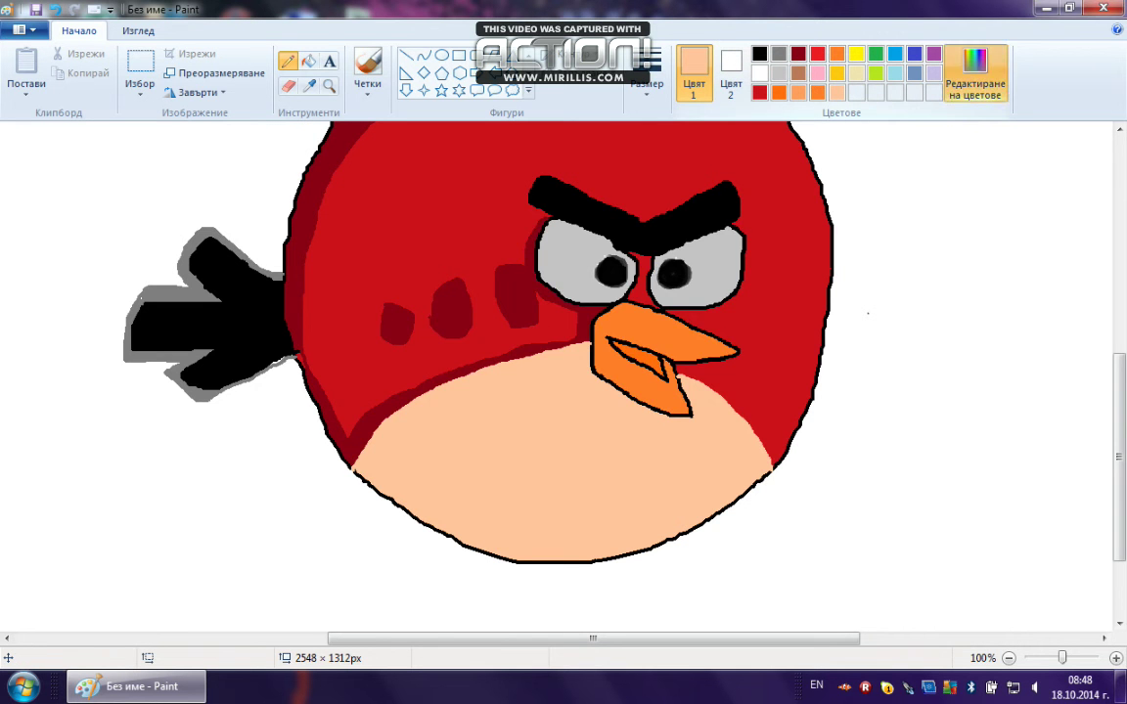
pyautogui.click(976, 75)
pyautogui.moveTo(770, 252); pyautogui.dragTo(770, 261)
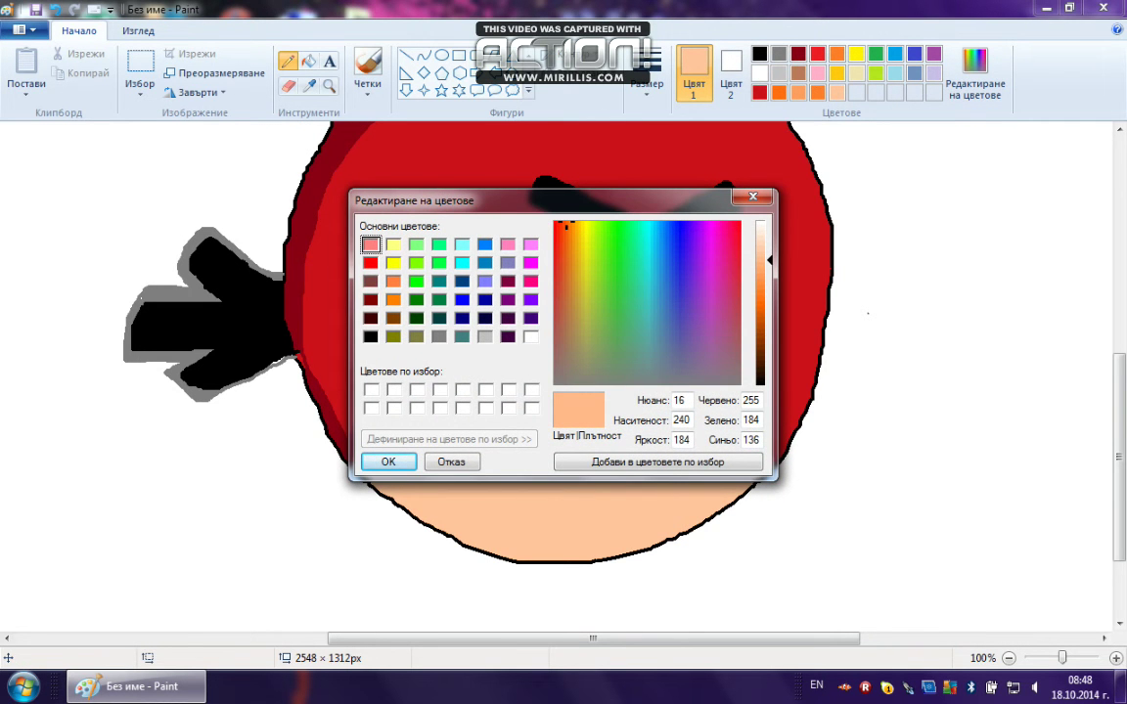
pyautogui.click(389, 461)
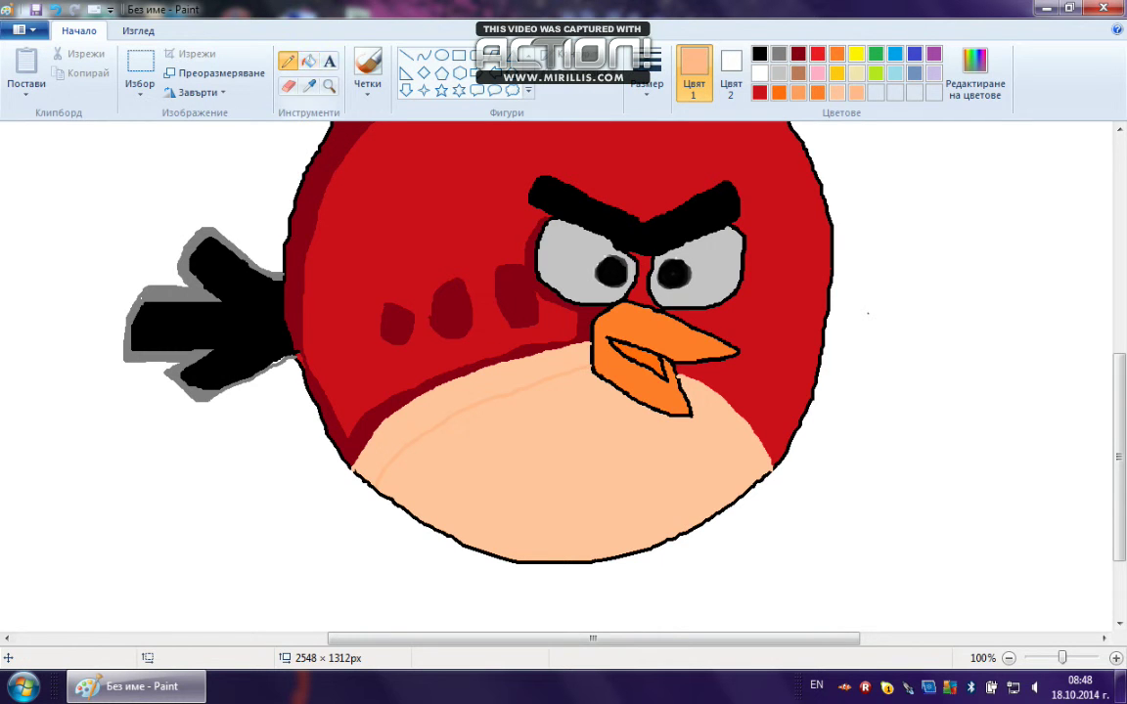
# Close the small gap in the body outline at the belly's tail-side corner with the black Pencil
pyautogui.click(759, 54)
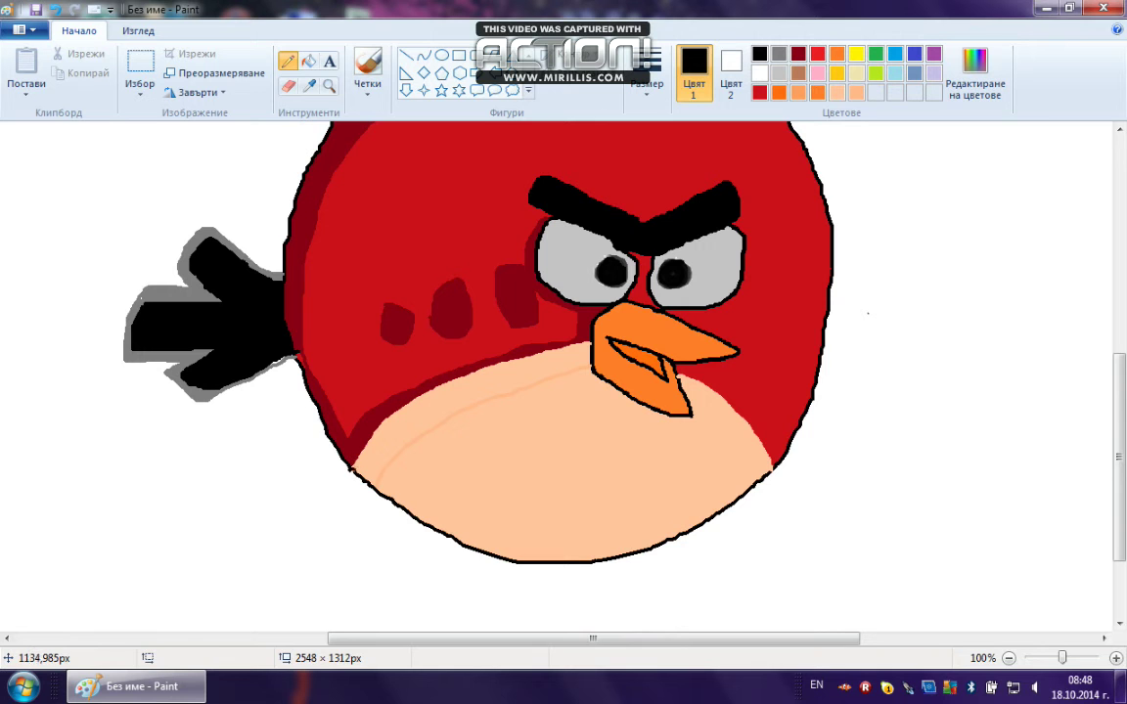
pyautogui.click(308, 60)
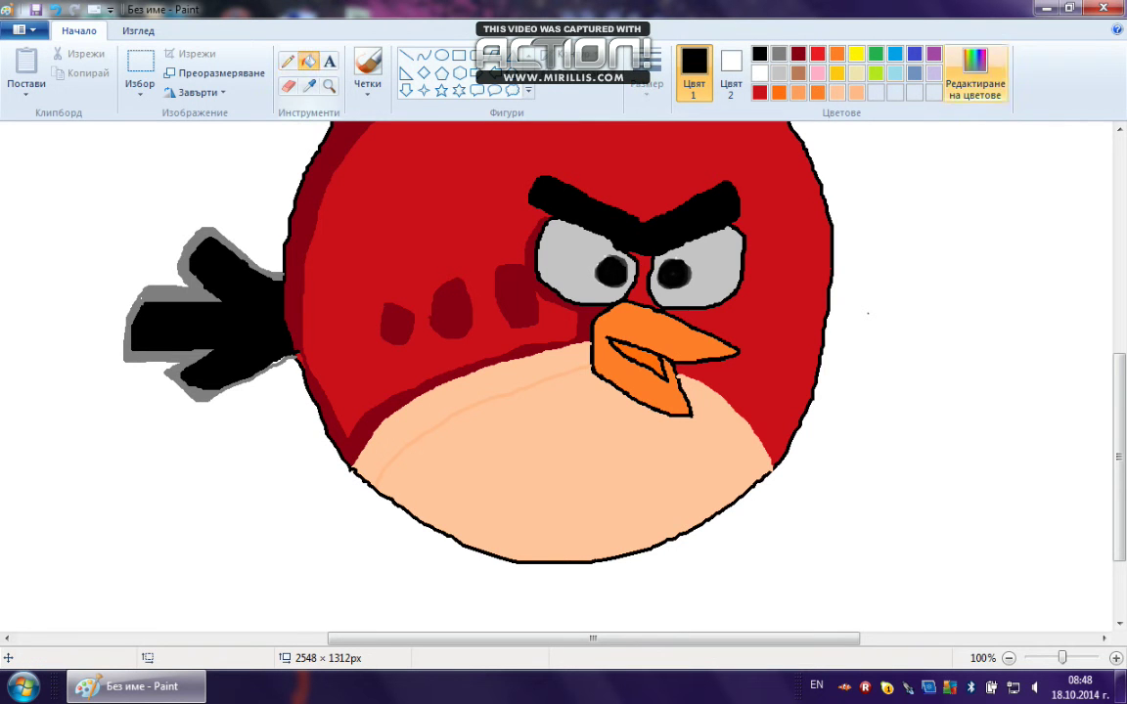
pyautogui.click(419, 427)
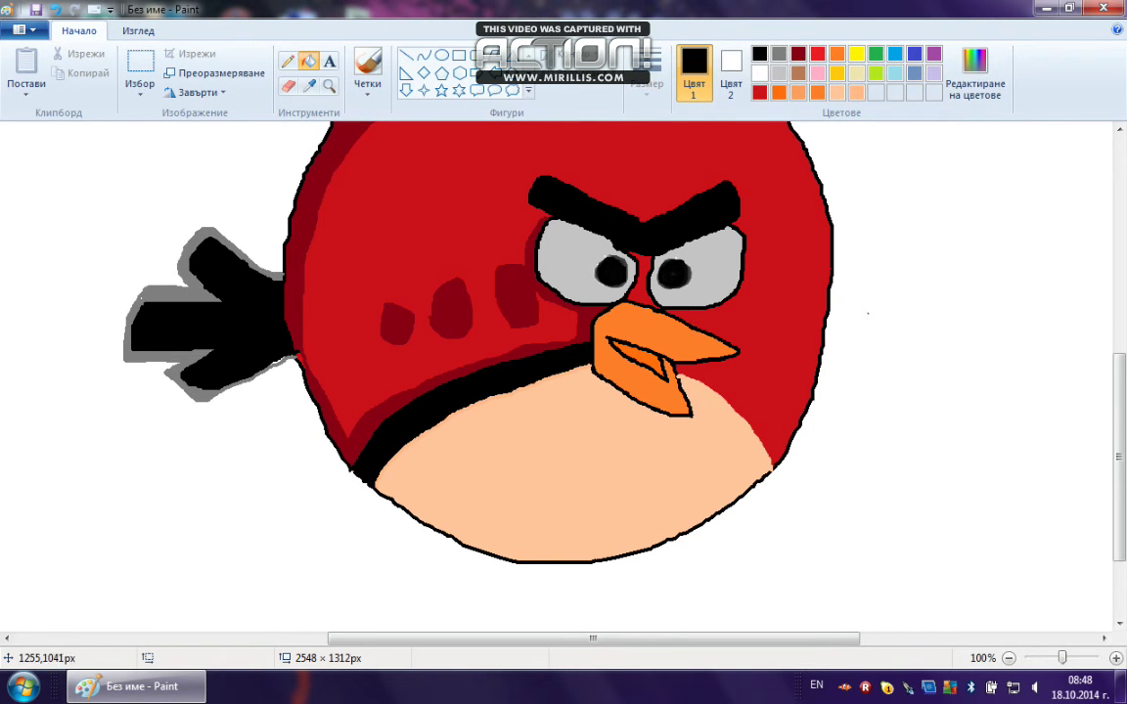
pyautogui.click(54, 10)
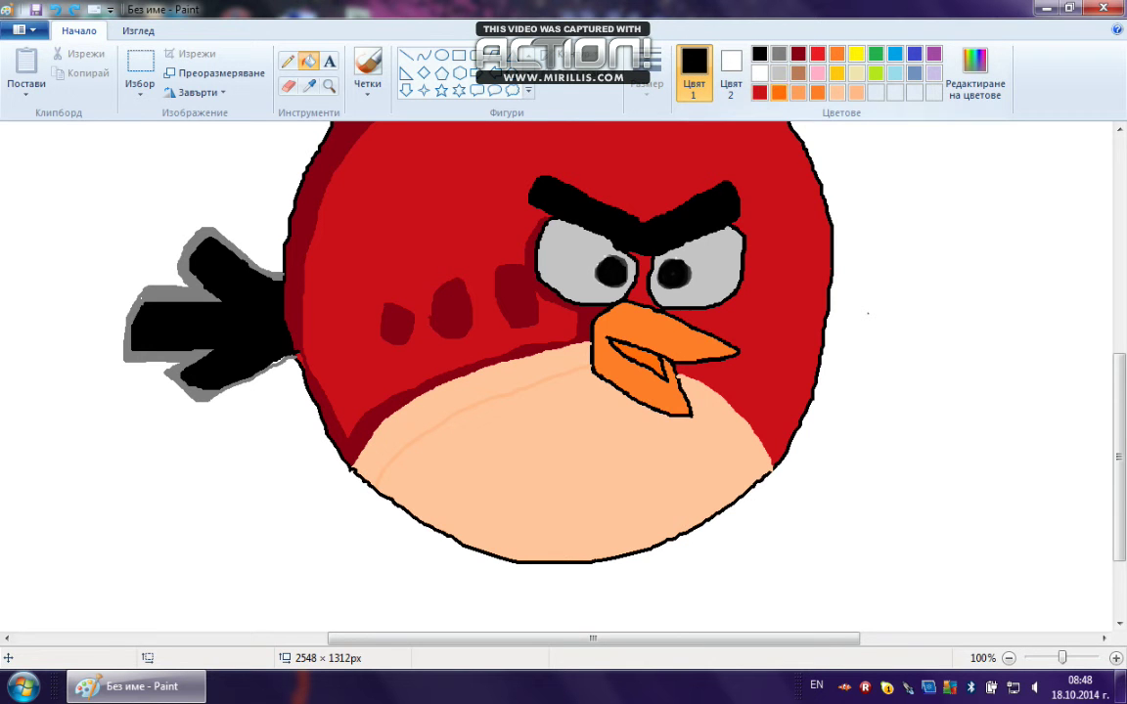
# Fill the belly's upper strip with the darker peach, and extend that shading over the tail-side belly with a curved Pencil line and fill
pyautogui.click(857, 93)
pyautogui.click(493, 431)
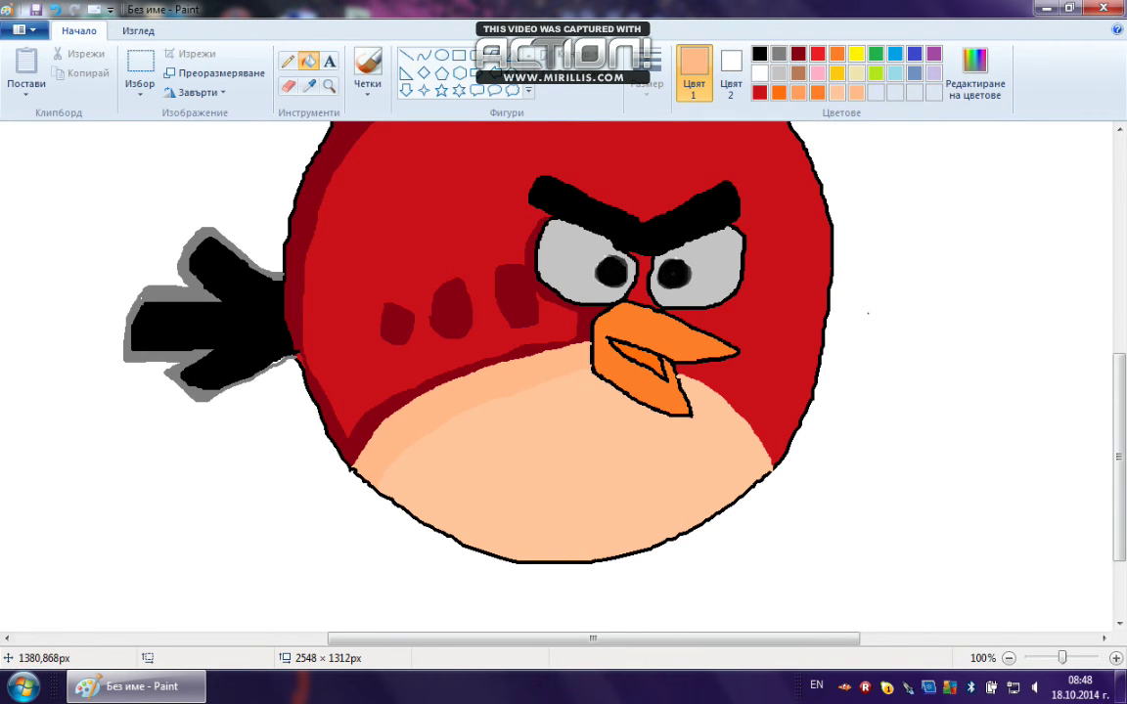
pyautogui.click(288, 61)
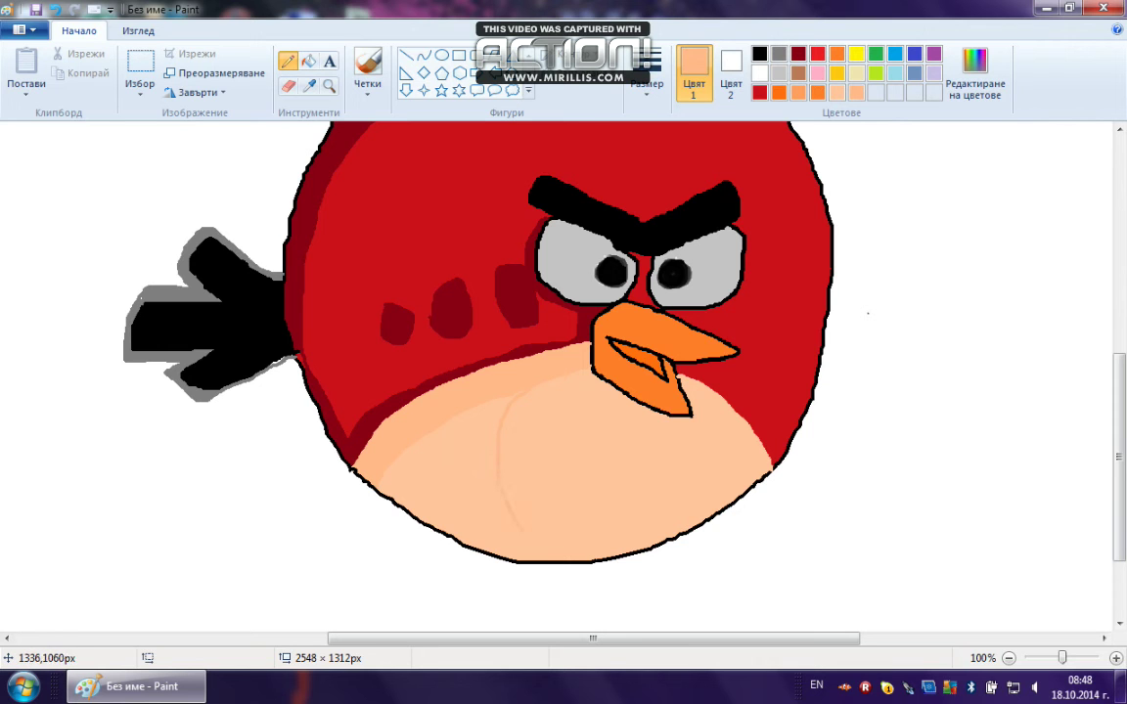
pyautogui.click(308, 61)
pyautogui.click(470, 469)
# Draw a hollow block letter R with its inner loop in red with the Pencil, below the bird on its beak side
pyautogui.click(288, 60)
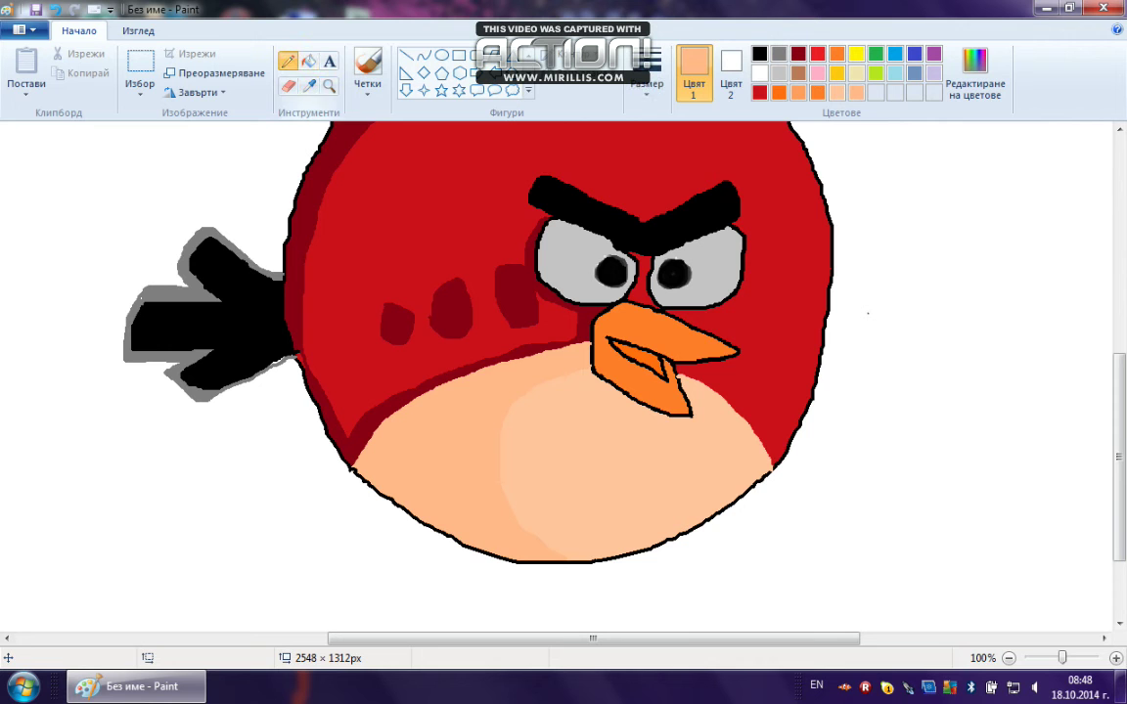
pyautogui.click(817, 54)
pyautogui.scroll(-3, 476, 587)
pyautogui.scroll(5, 557, 372)
pyautogui.scroll(-5, 557, 372)
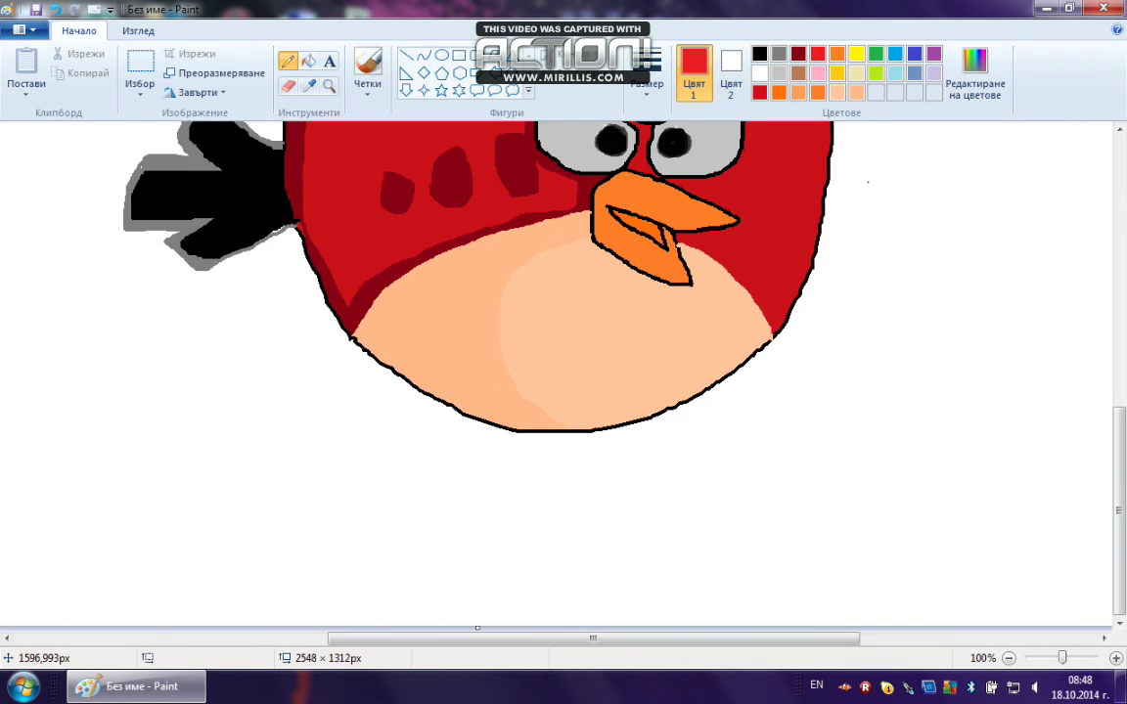
pyautogui.moveTo(812, 350)
pyautogui.mouseDown()
pyautogui.moveTo(821, 551)
pyautogui.moveTo(837, 345)
pyautogui.moveTo(901, 340)
pyautogui.moveTo(925, 380)
pyautogui.moveTo(912, 416)
pyautogui.moveTo(888, 425)
pyautogui.moveTo(937, 524)
pyautogui.moveTo(907, 525)
pyautogui.moveTo(866, 463)
pyautogui.moveTo(827, 547)
pyautogui.mouseUp()
pyautogui.moveTo(856, 378)
pyautogui.mouseDown()
pyautogui.moveTo(862, 395)
pyautogui.moveTo(879, 391)
pyautogui.moveTo(864, 379)
pyautogui.mouseUp()
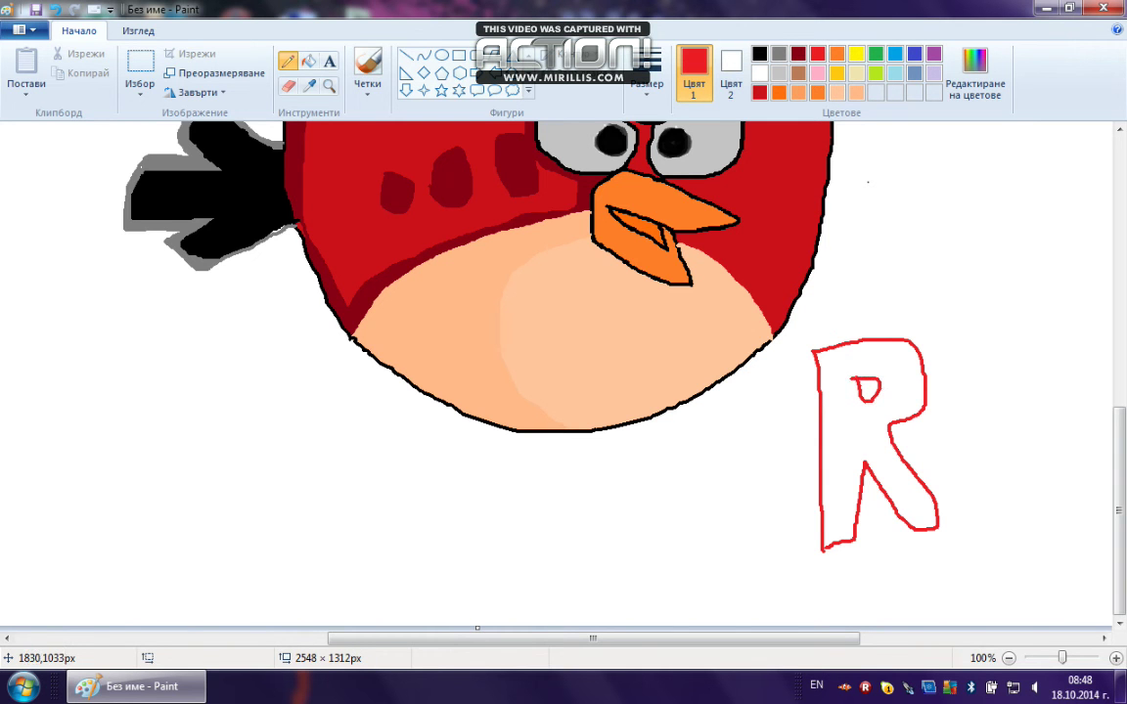
# Draw hollow block letters E and D in red after the R, including the D's inner loop, to spell RED
pyautogui.moveTo(743, 639); pyautogui.dragTo(794, 639)
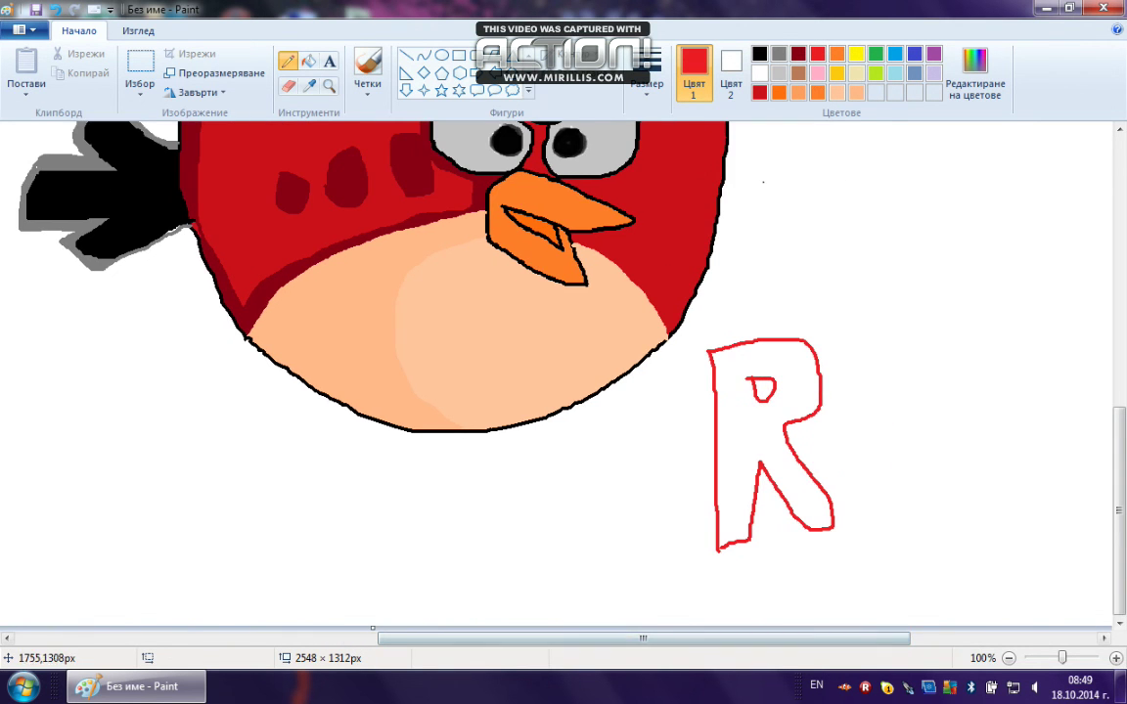
pyautogui.moveTo(643, 637); pyautogui.dragTo(674, 638)
pyautogui.moveTo(794, 370)
pyautogui.mouseDown()
pyautogui.moveTo(816, 492)
pyautogui.moveTo(835, 509)
pyautogui.moveTo(869, 506)
pyautogui.moveTo(883, 487)
pyautogui.moveTo(844, 482)
pyautogui.moveTo(841, 469)
pyautogui.moveTo(888, 445)
pyautogui.moveTo(875, 426)
pyautogui.moveTo(828, 421)
pyautogui.moveTo(838, 405)
pyautogui.moveTo(871, 399)
pyautogui.moveTo(877, 379)
pyautogui.moveTo(793, 371)
pyautogui.mouseUp()
pyautogui.moveTo(917, 364)
pyautogui.mouseDown()
pyautogui.moveTo(935, 439)
pyautogui.moveTo(931, 493)
pyautogui.moveTo(969, 502)
pyautogui.moveTo(1027, 453)
pyautogui.moveTo(1028, 430)
pyautogui.moveTo(1001, 389)
pyautogui.moveTo(907, 362)
pyautogui.mouseUp()
pyautogui.moveTo(961, 406)
pyautogui.mouseDown()
pyautogui.moveTo(975, 462)
pyautogui.moveTo(992, 414)
pyautogui.mouseUp()
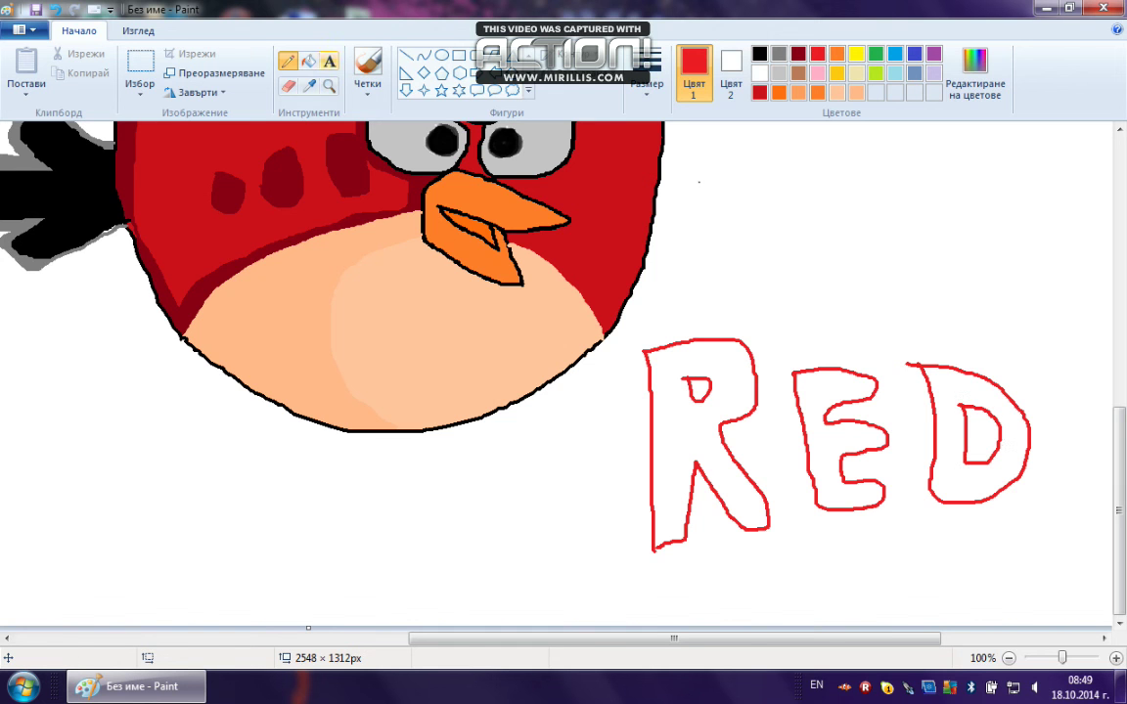
# Fill the bodies of the letters R, E and D with dark red
pyautogui.click(310, 60)
pyautogui.click(798, 53)
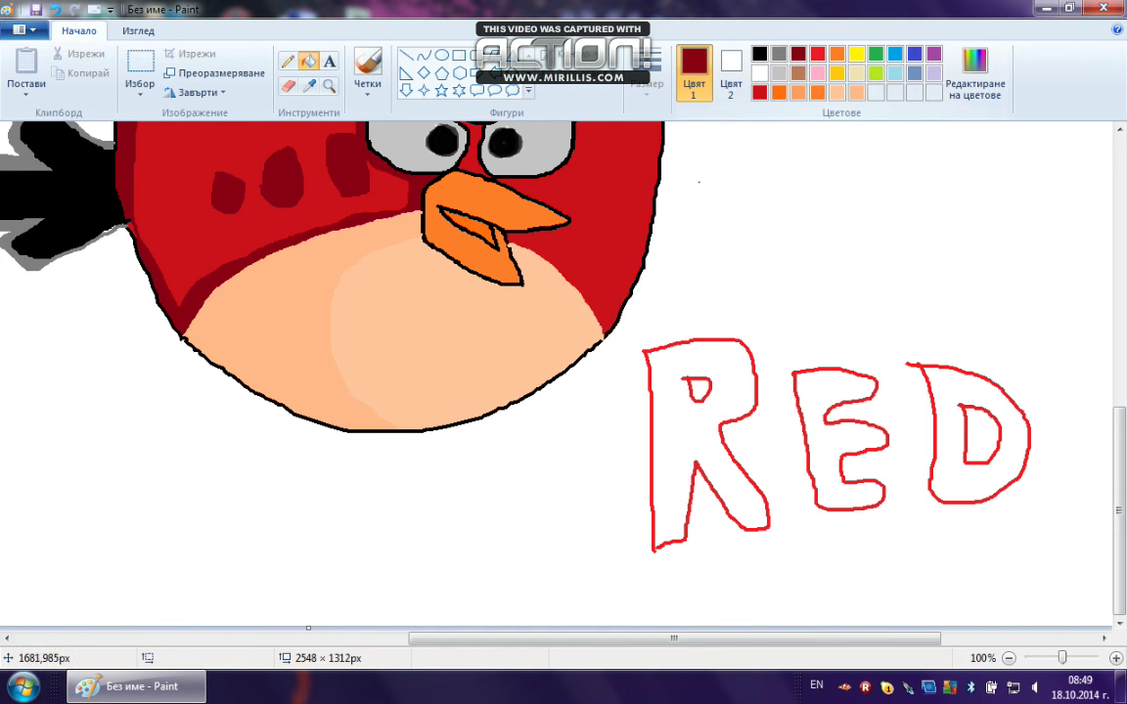
pyautogui.click(704, 430)
pyautogui.click(830, 436)
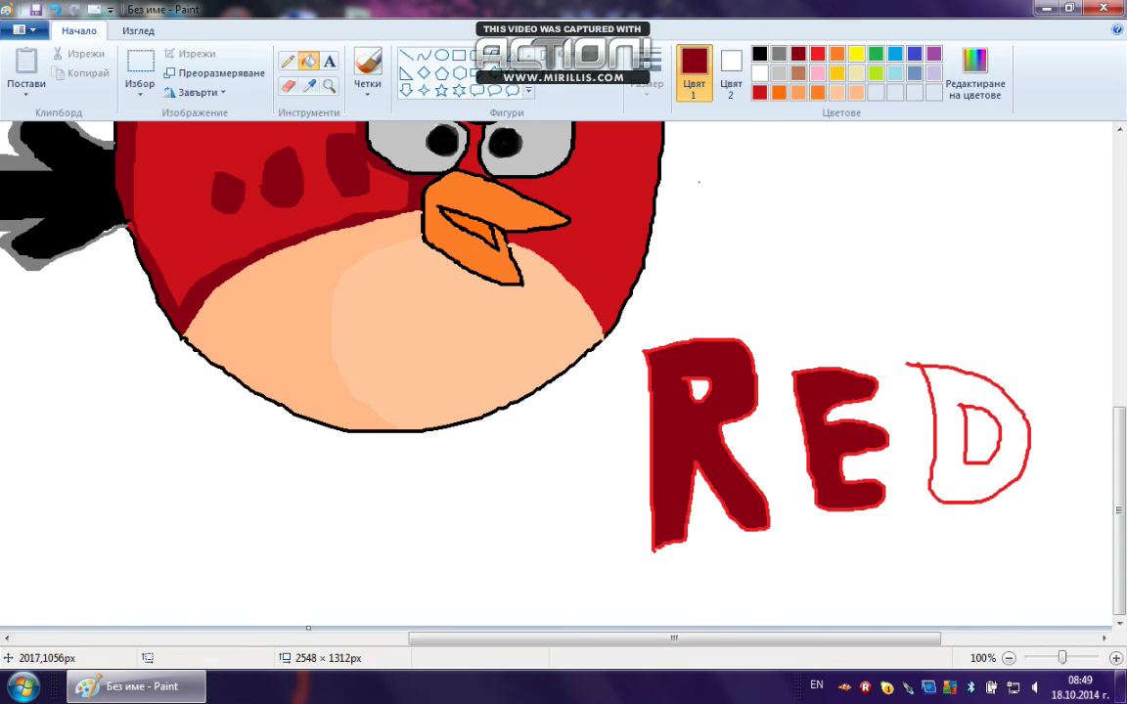
pyautogui.click(944, 435)
# Fill the inner loops of the letters D and R with black
pyautogui.click(760, 53)
pyautogui.click(983, 435)
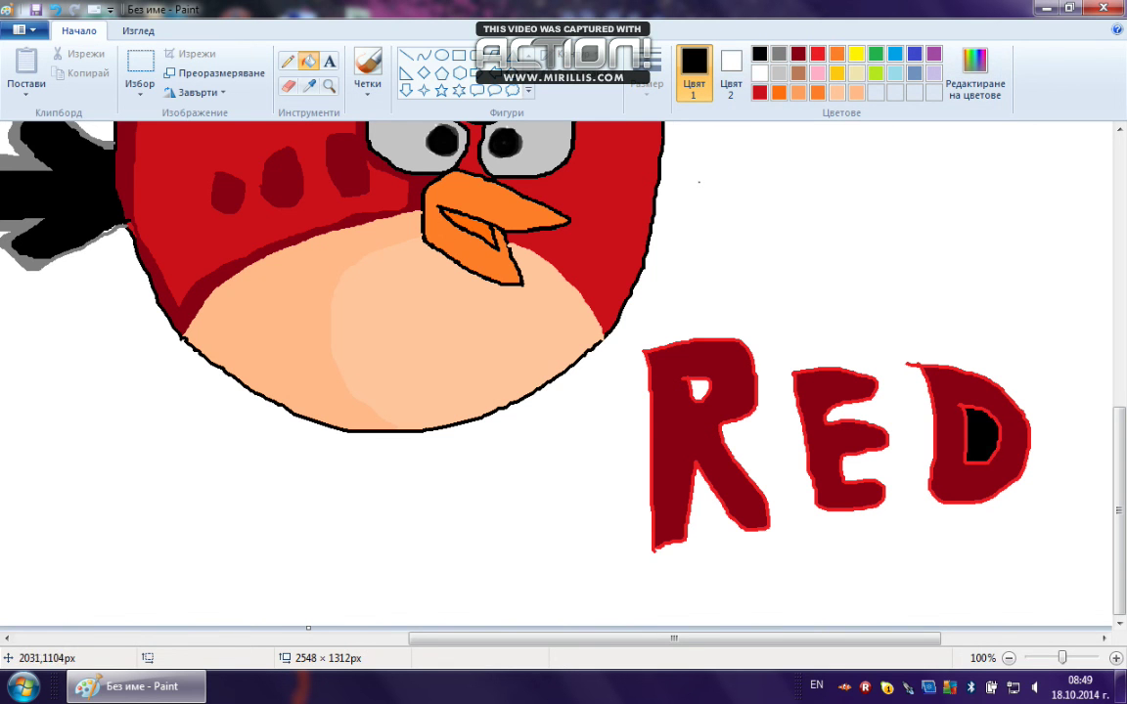
pyautogui.click(698, 391)
# Draw black, roughly horizontal speed lines with the Pencil across and around the RED lettering
pyautogui.click(287, 61)
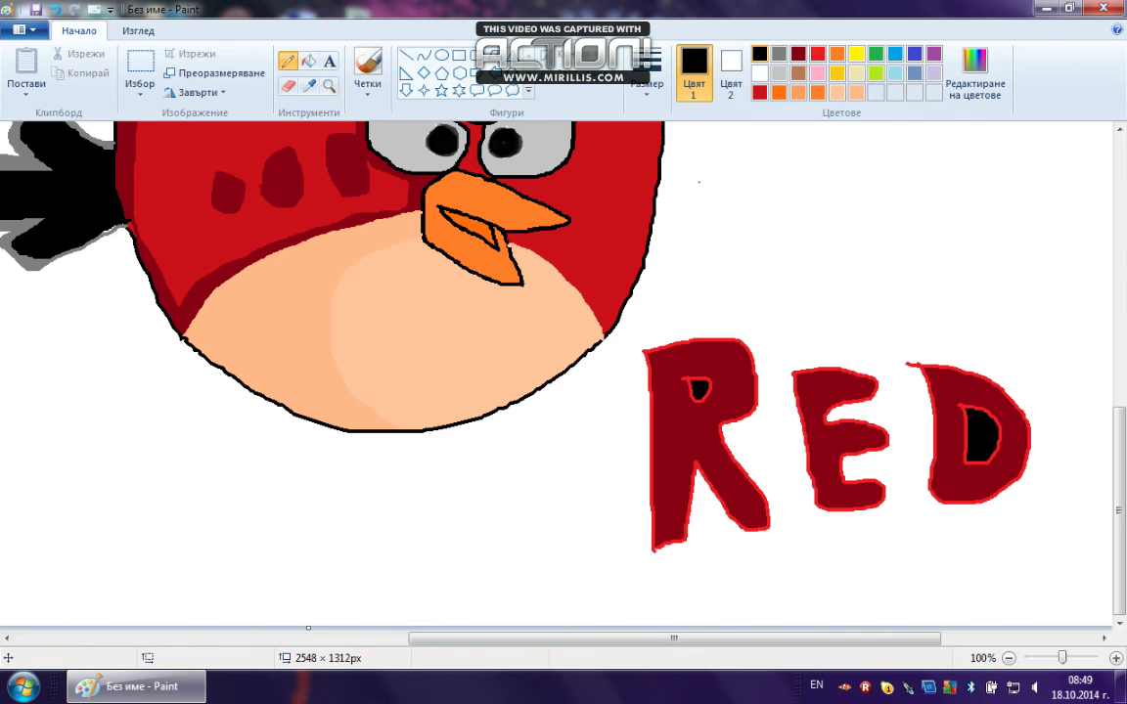
pyautogui.moveTo(636, 381); pyautogui.dragTo(720, 376)
pyautogui.moveTo(661, 345); pyautogui.dragTo(831, 334)
pyautogui.moveTo(763, 379); pyautogui.dragTo(791, 382)
pyautogui.moveTo(668, 451); pyautogui.dragTo(775, 451)
pyautogui.moveTo(610, 430); pyautogui.dragTo(650, 431)
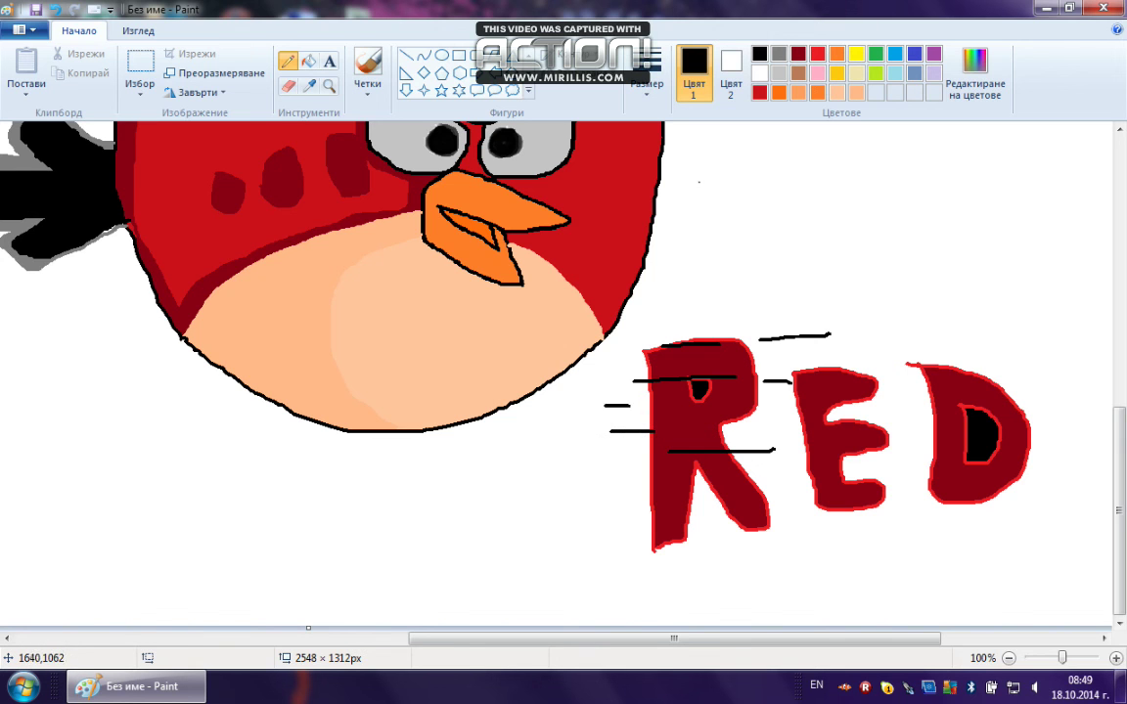
pyautogui.moveTo(586, 485)
pyautogui.mouseDown()
pyautogui.moveTo(759, 519)
pyautogui.moveTo(911, 445)
pyautogui.mouseUp()
pyautogui.moveTo(801, 428); pyautogui.dragTo(1043, 407)
pyautogui.moveTo(846, 377); pyautogui.dragTo(1059, 377)
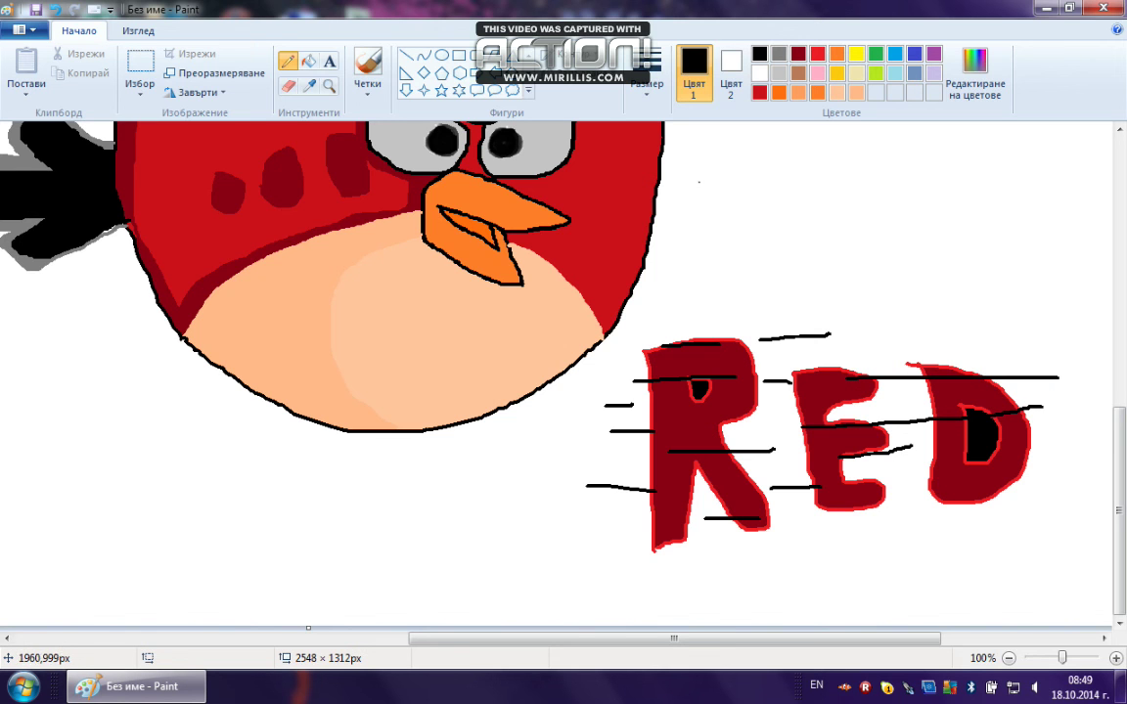
pyautogui.moveTo(907, 343); pyautogui.dragTo(1015, 338)
pyautogui.moveTo(931, 315); pyautogui.dragTo(1055, 309)
pyautogui.moveTo(939, 456); pyautogui.dragTo(1081, 456)
pyautogui.moveTo(965, 505); pyautogui.dragTo(1082, 504)
pyautogui.moveTo(882, 505)
pyautogui.mouseDown()
pyautogui.moveTo(934, 507)
pyautogui.moveTo(934, 487)
pyautogui.mouseUp()
pyautogui.moveTo(796, 530)
pyautogui.mouseDown()
pyautogui.moveTo(868, 533)
pyautogui.moveTo(854, 516)
pyautogui.mouseUp()
pyautogui.moveTo(582, 566); pyautogui.dragTo(798, 573)
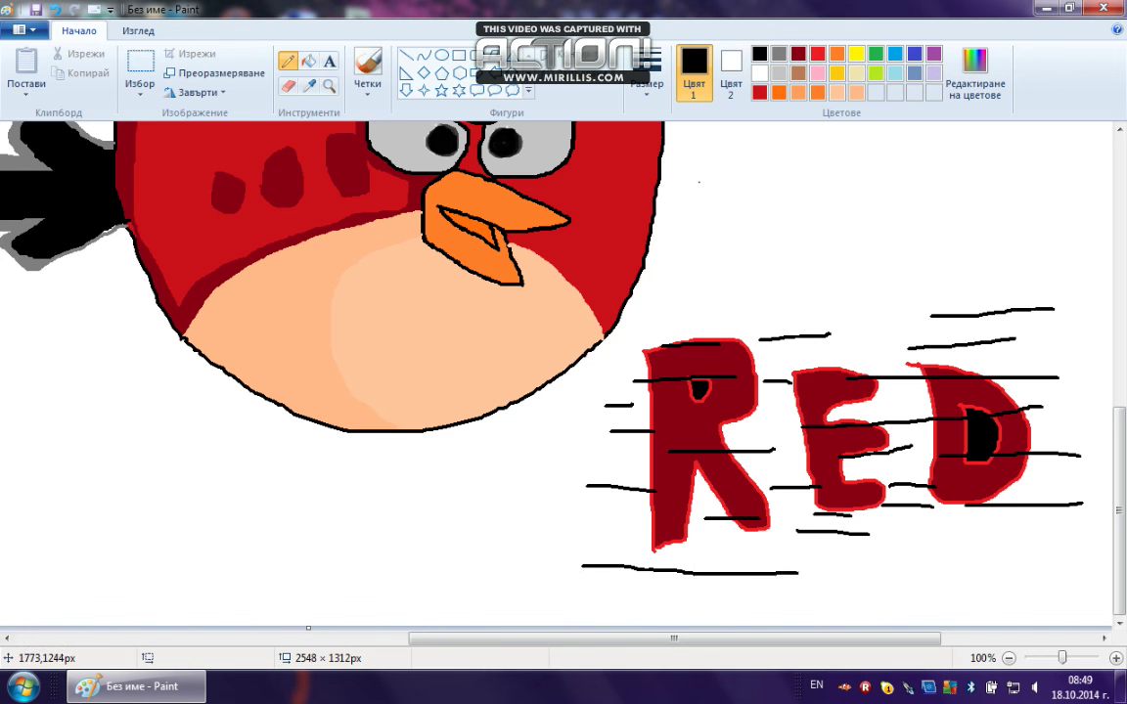
pyautogui.moveTo(638, 542); pyautogui.dragTo(746, 553)
pyautogui.scroll(5, 968, 318)
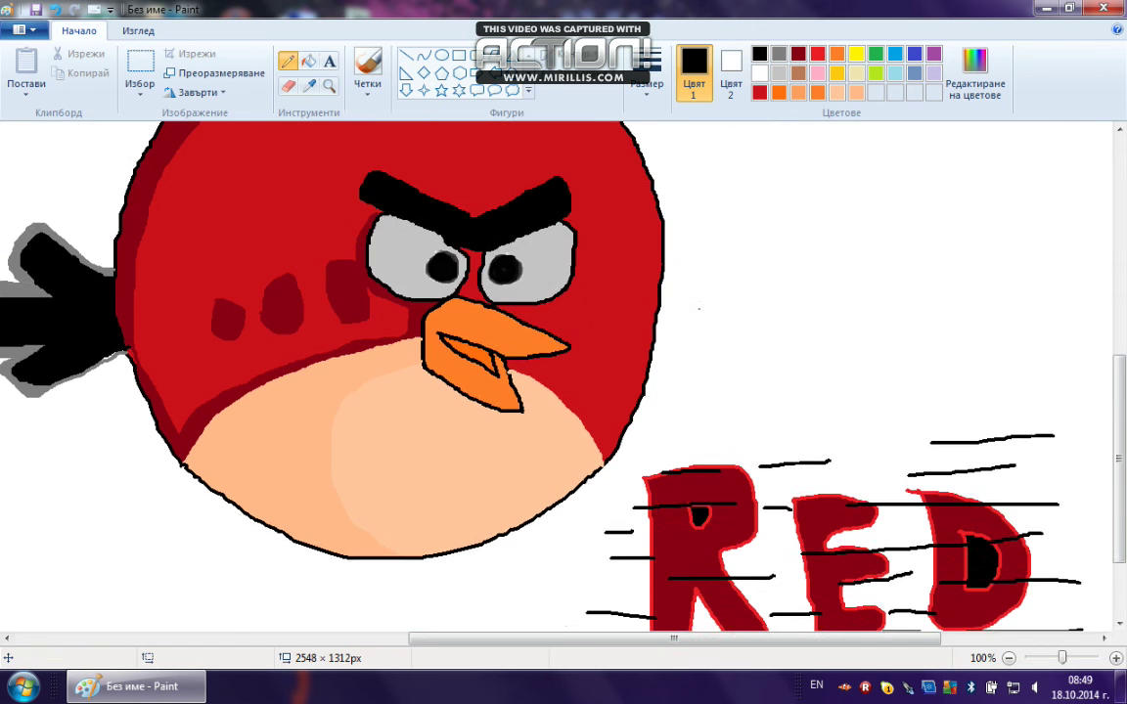
pyautogui.click(865, 688)
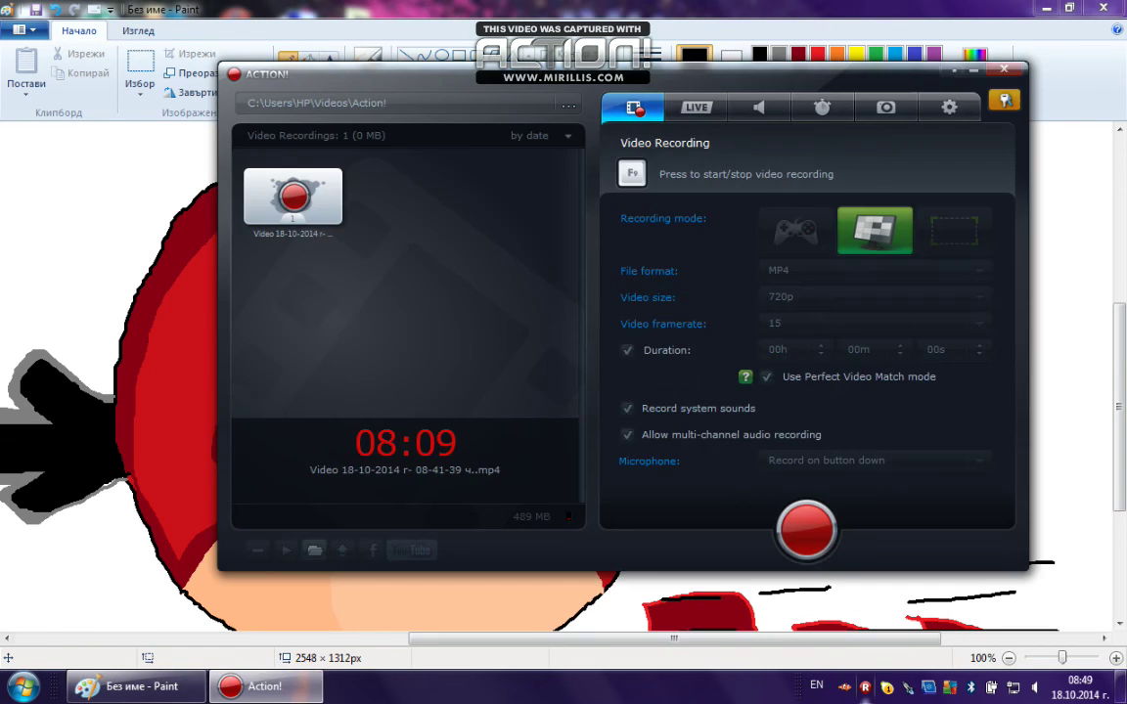